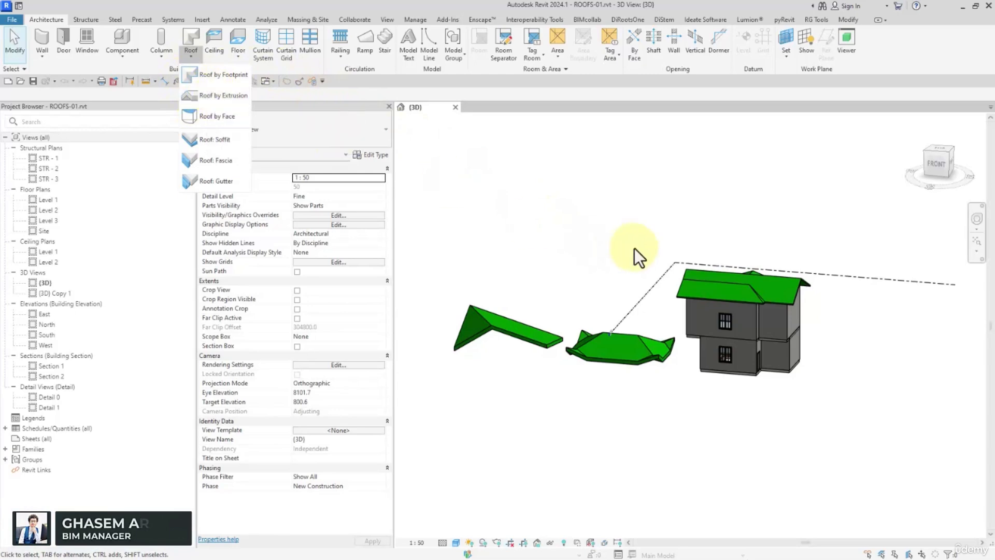
# - Switch to the REVIT 2024 PowerPoint presentation and review the Roof by footprint and Roof by extrusion slides, including the Reference Plane advice
pyautogui.click(752, 222)
pyautogui.moveTo(994, 101); pyautogui.dragTo(310, 1)
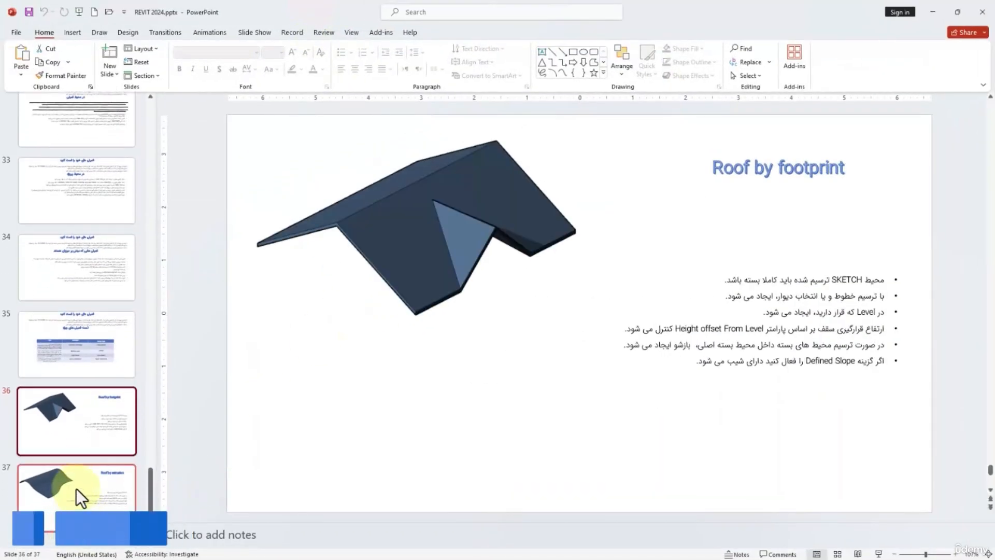
pyautogui.click(75, 490)
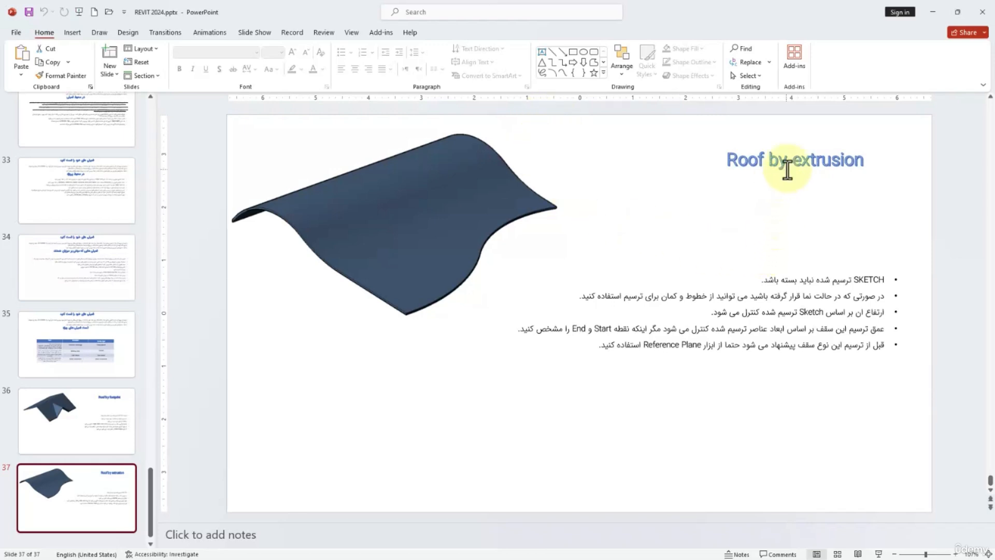
pyautogui.click(823, 280)
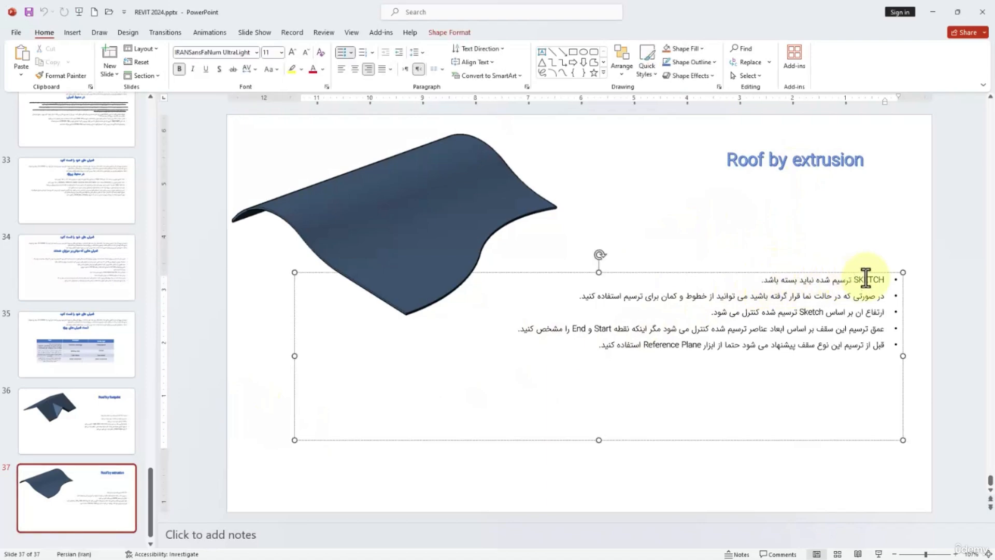
pyautogui.click(44, 406)
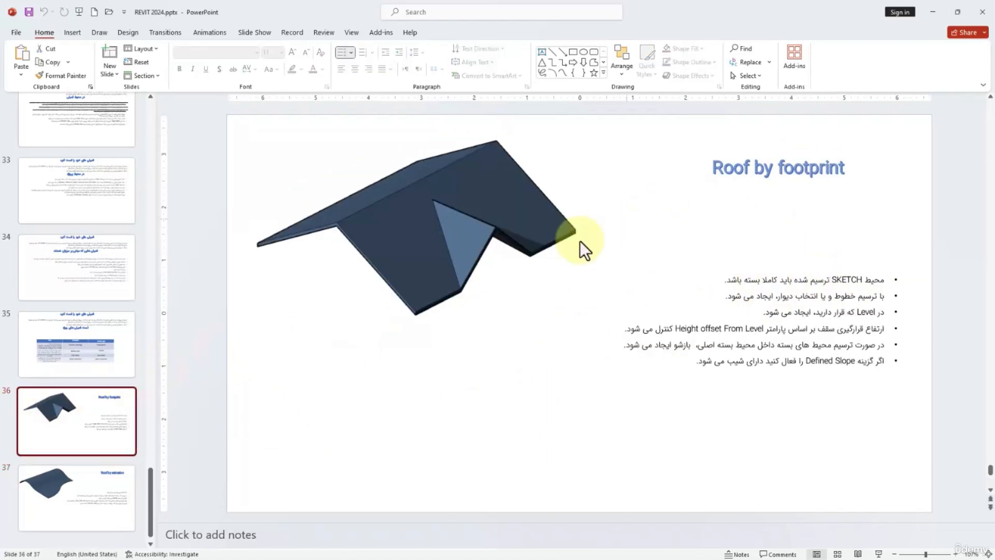
pyautogui.click(67, 489)
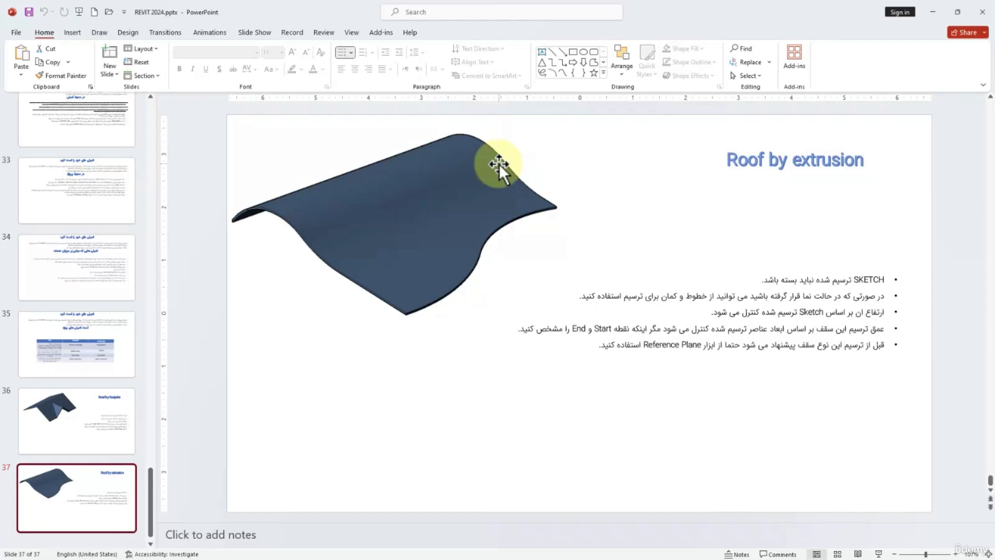
pyautogui.click(743, 348)
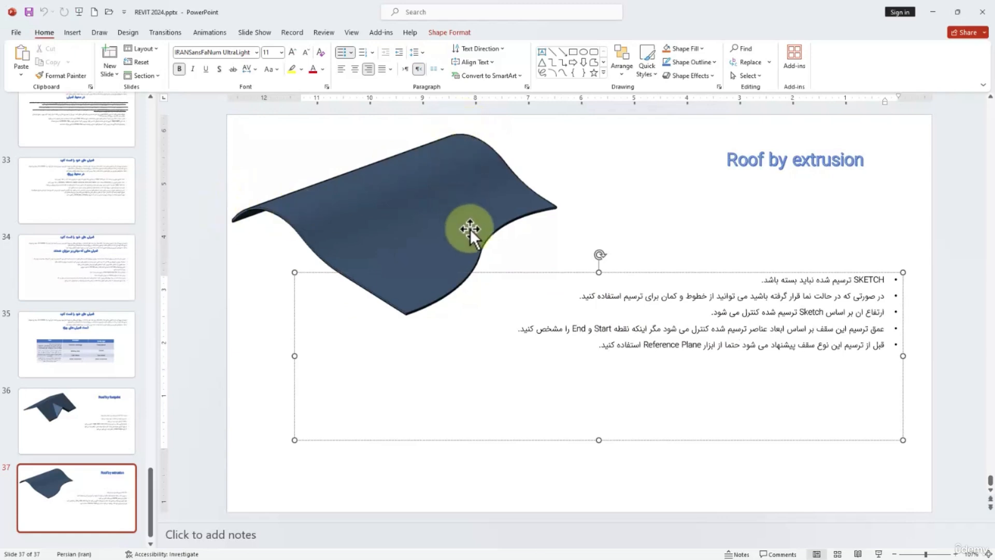
pyautogui.click(683, 345)
pyautogui.click(650, 344)
pyautogui.doubleClick(690, 345)
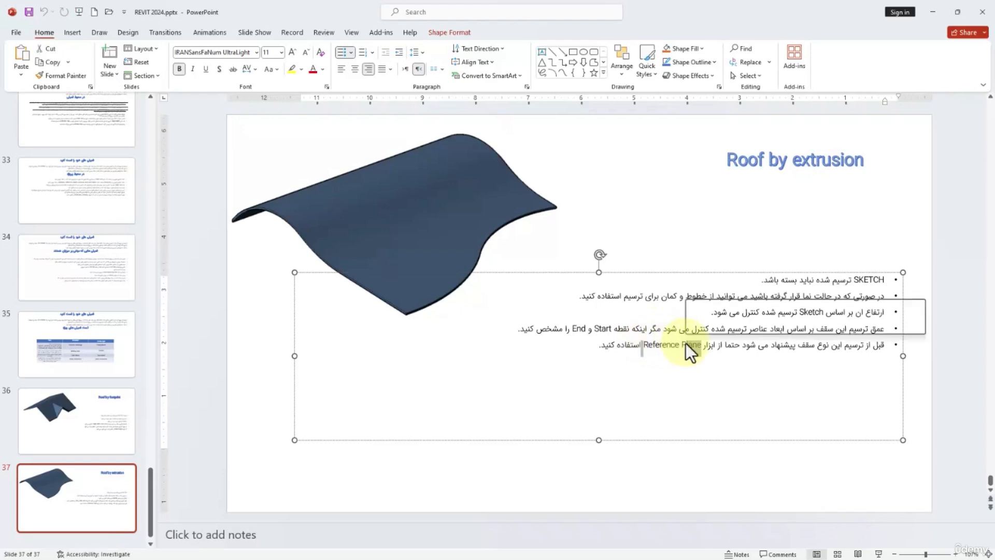
# - Return to Revit and delete the two freestanding roofs beside the house
pyautogui.click(979, 12)
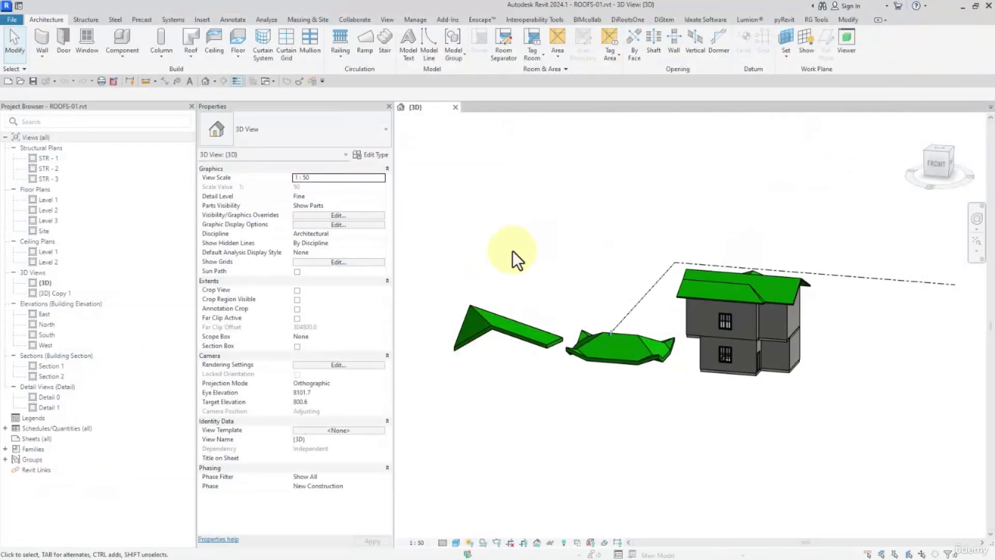
pyautogui.keyDown('shift'); pyautogui.moveTo(618, 303); pyautogui.dragTo(627, 351, button='middle'); pyautogui.keyUp('shift')
pyautogui.click(631, 339)
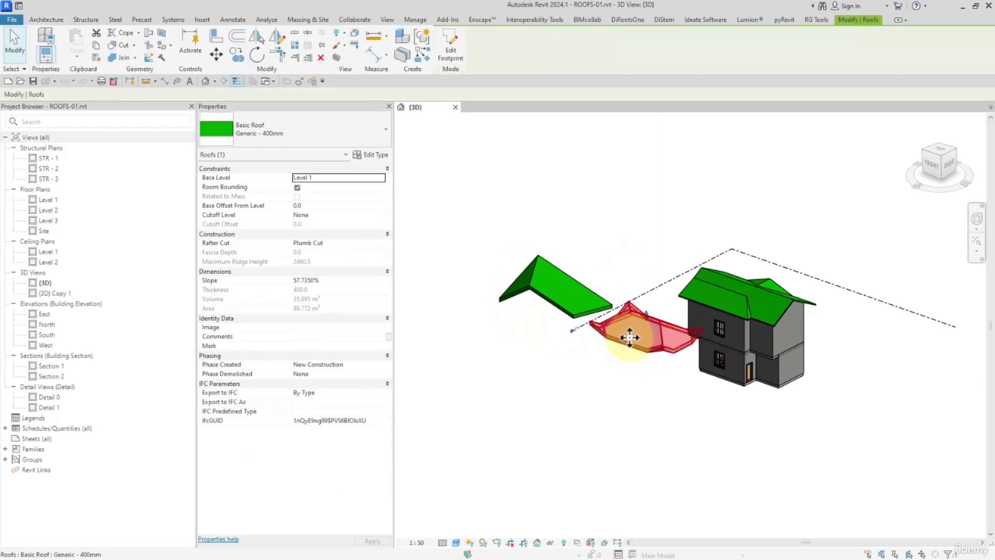
pyautogui.press('Delete')
pyautogui.click(539, 300)
pyautogui.press('Delete')
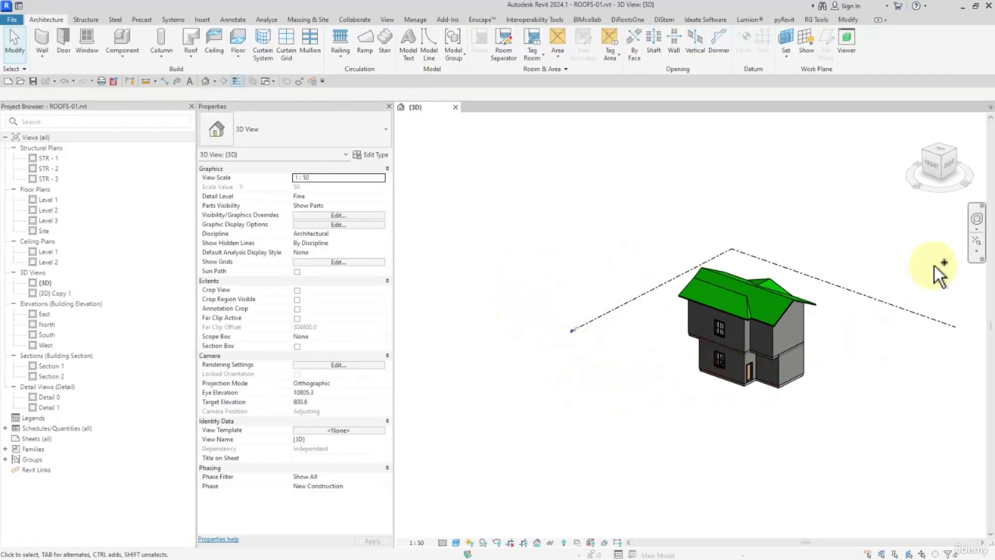
# - Show the 3D model from the front and try to copy the house's walls and floors directly to its side, leaving out the roof
pyautogui.click(940, 161)
pyautogui.click(932, 167)
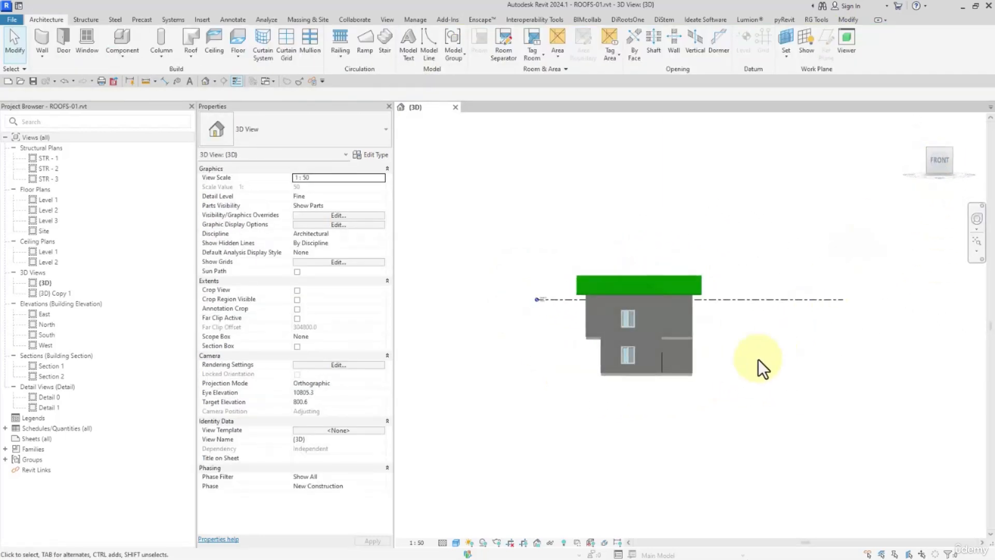
pyautogui.moveTo(754, 421); pyautogui.dragTo(543, 307)
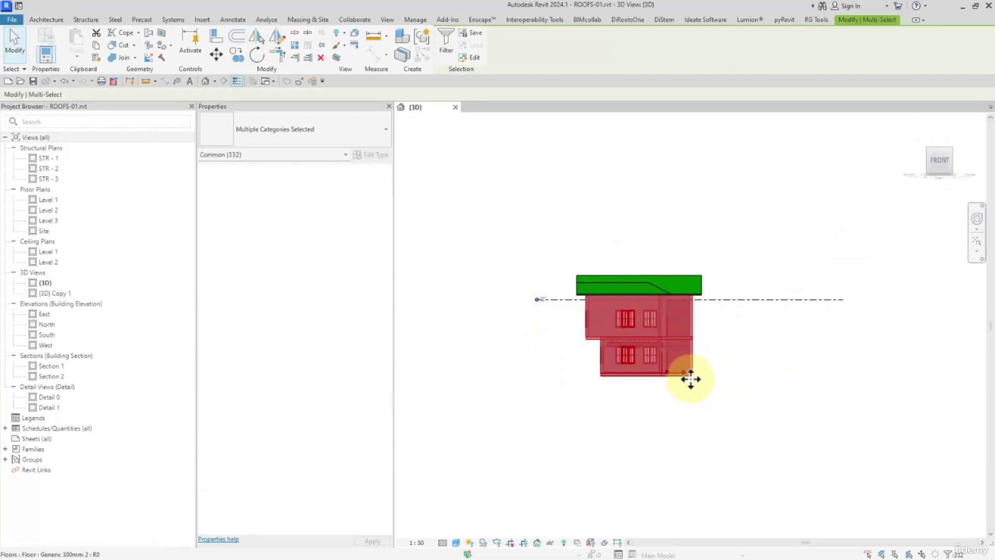
pyautogui.keyDown('ctrl'); pyautogui.moveTo(691, 380); pyautogui.dragTo(740, 380); pyautogui.keyUp('ctrl')
pyautogui.click(965, 547)
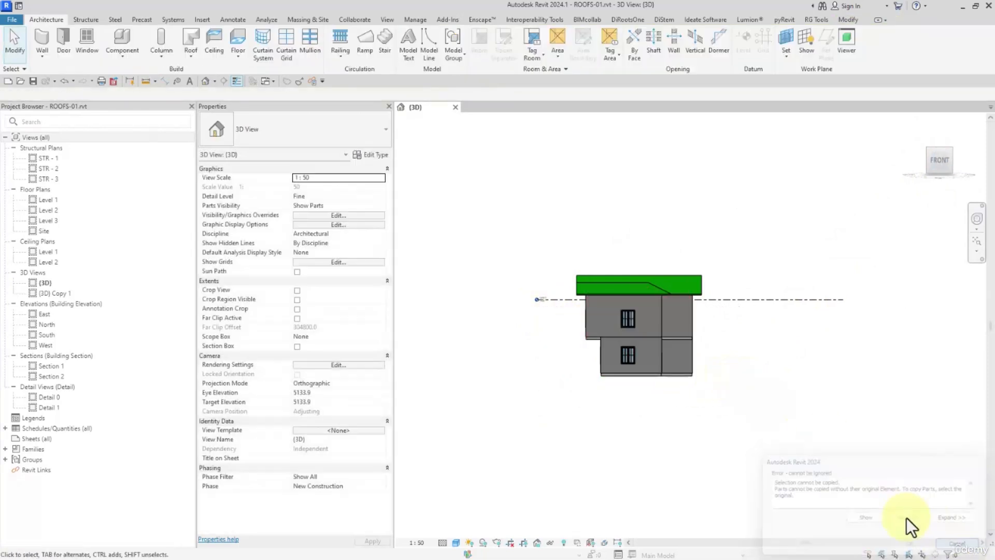
# - Try to copy the house without its roof about 13100 mm sideways using the Copy tool
pyautogui.moveTo(744, 420); pyautogui.dragTo(549, 305)
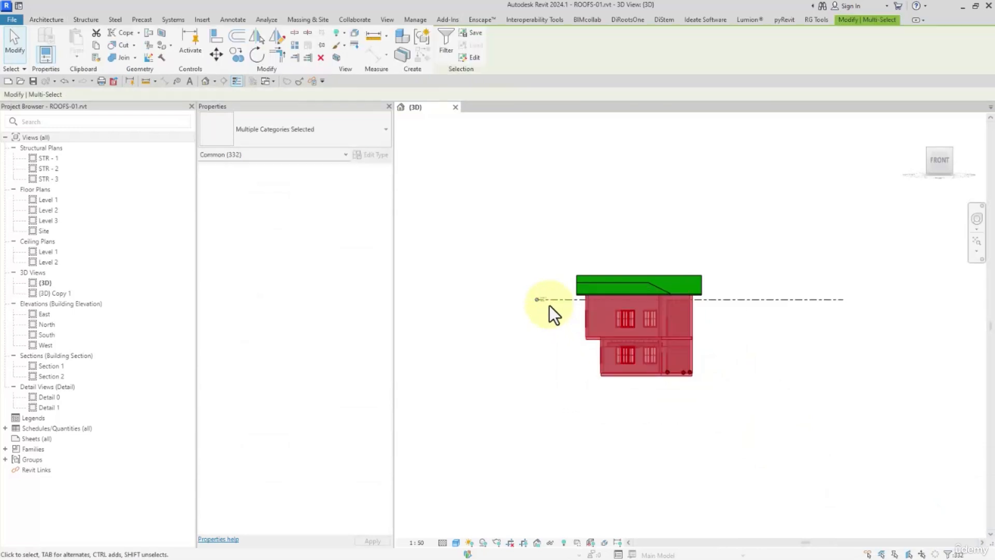
pyautogui.click(236, 54)
pyautogui.click(607, 374)
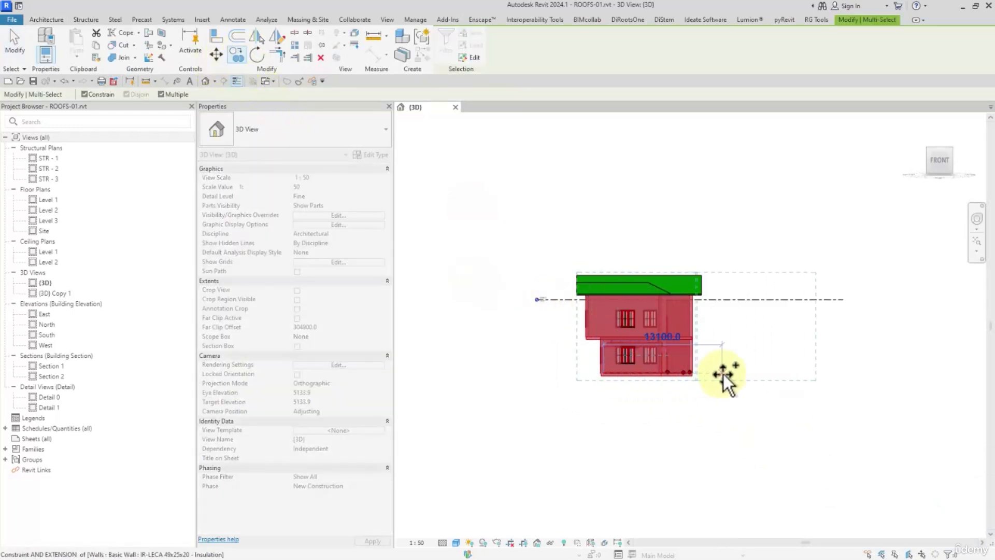
pyautogui.click(723, 375)
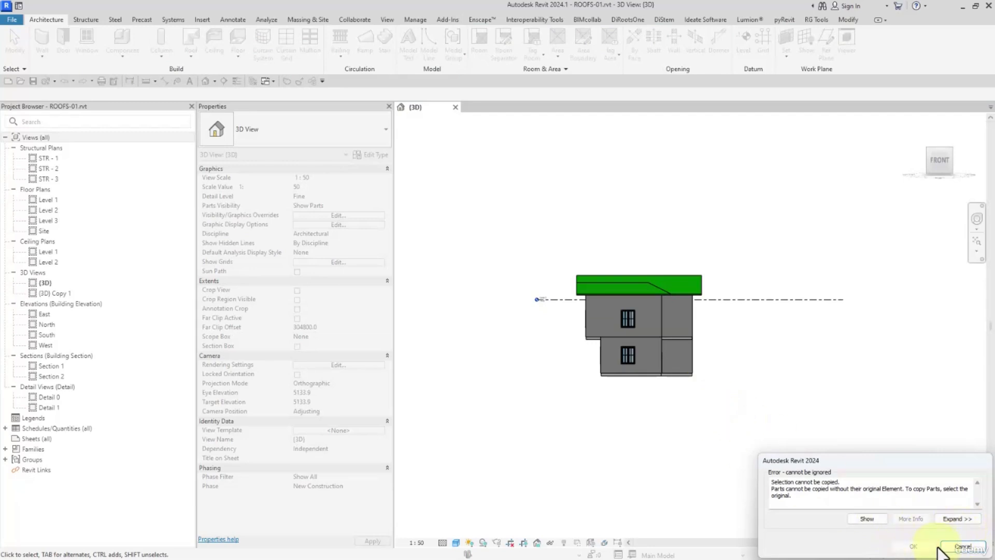
pyautogui.click(963, 546)
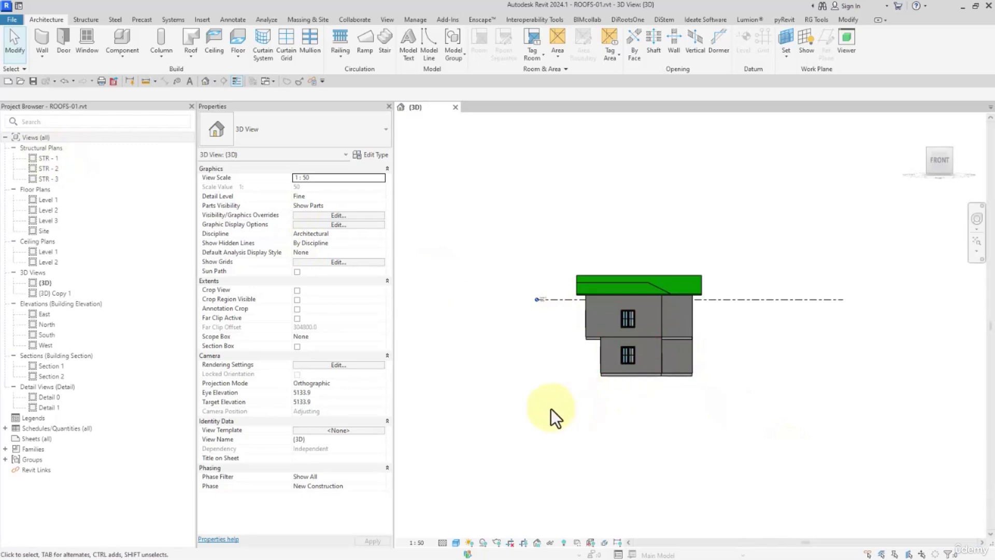
# - Try to copy the whole house together with its roof sideways using the Copy tool
pyautogui.moveTo(573, 420); pyautogui.dragTo(723, 239)
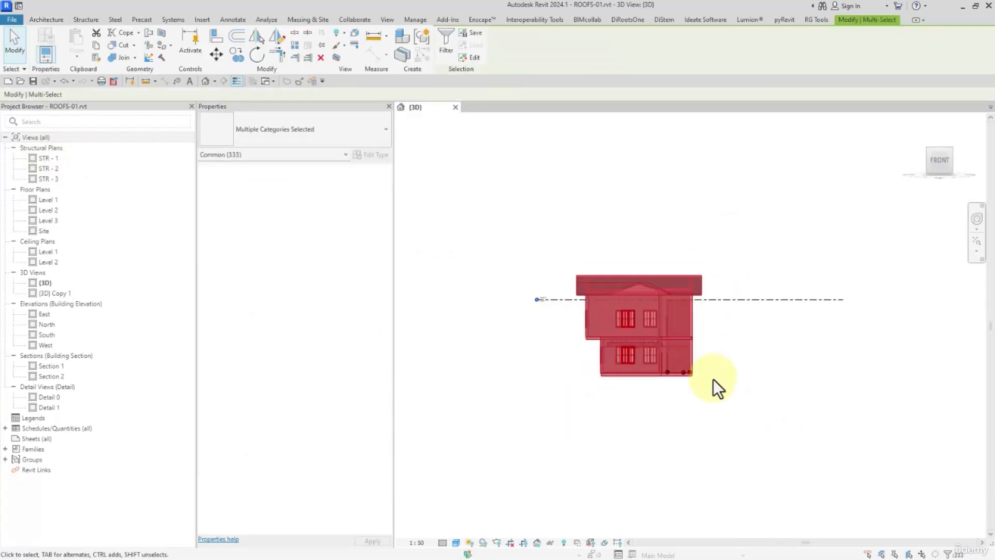
pyautogui.click(238, 54)
pyautogui.click(669, 377)
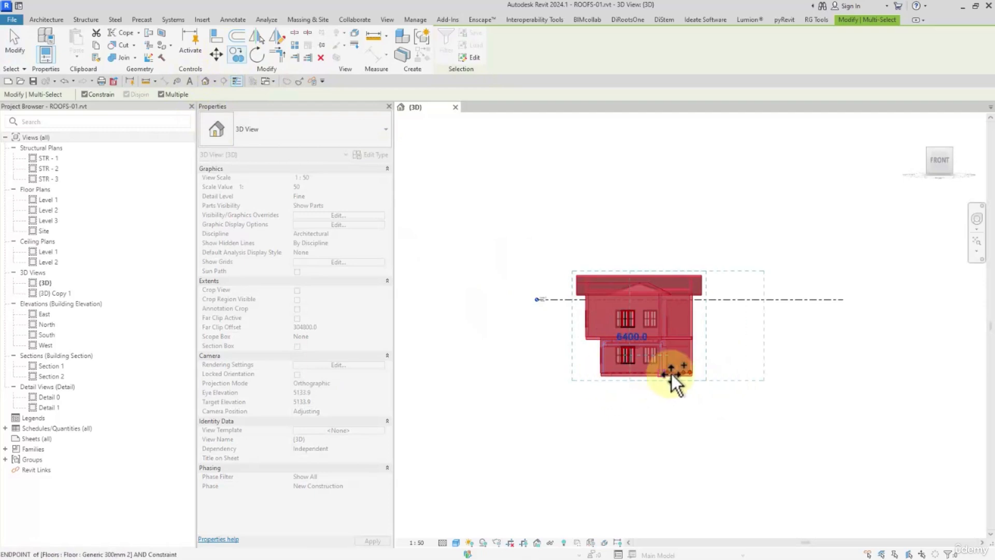
pyautogui.click(963, 547)
# - Examine the house from several sides and inspect the properties of a ground-floor wall
pyautogui.keyDown('shift'); pyautogui.moveTo(604, 407); pyautogui.dragTo(679, 337, button='middle'); pyautogui.keyUp('shift')
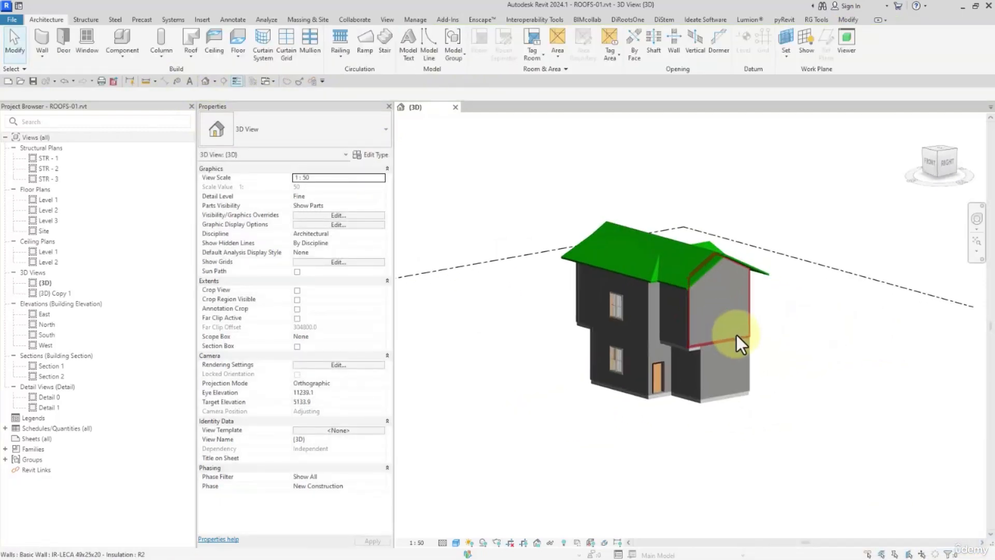
pyautogui.click(690, 339)
pyautogui.click(726, 387)
pyautogui.keyDown('shift'); pyautogui.moveTo(727, 386); pyautogui.dragTo(686, 400, button='middle'); pyautogui.keyUp('shift')
pyautogui.click(624, 398)
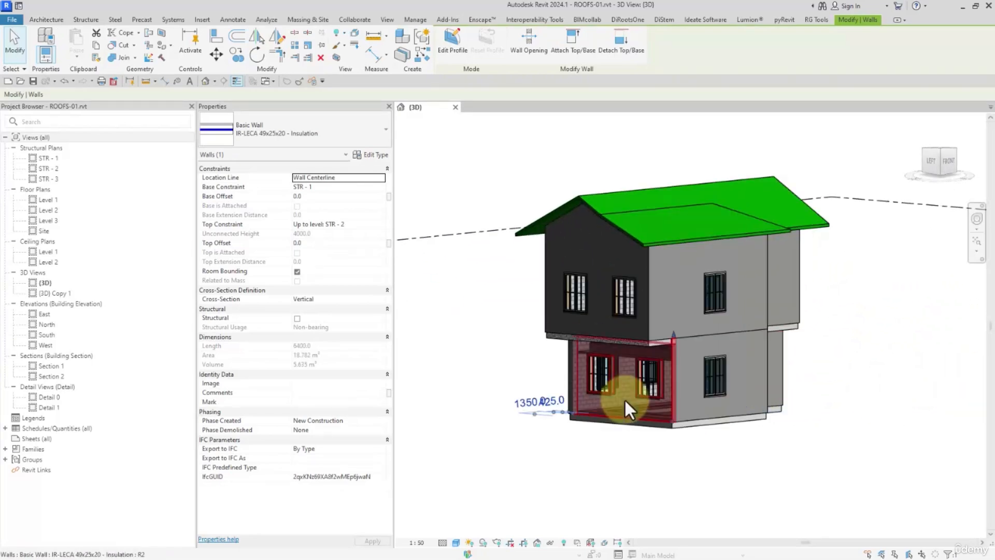
pyautogui.keyDown('shift'); pyautogui.moveTo(625, 398); pyautogui.dragTo(655, 389, button='middle'); pyautogui.keyUp('shift')
pyautogui.scroll(5, 630, 332)
pyautogui.scroll(-3, 655, 389)
pyautogui.scroll(-5, 655, 389)
pyautogui.click(714, 436)
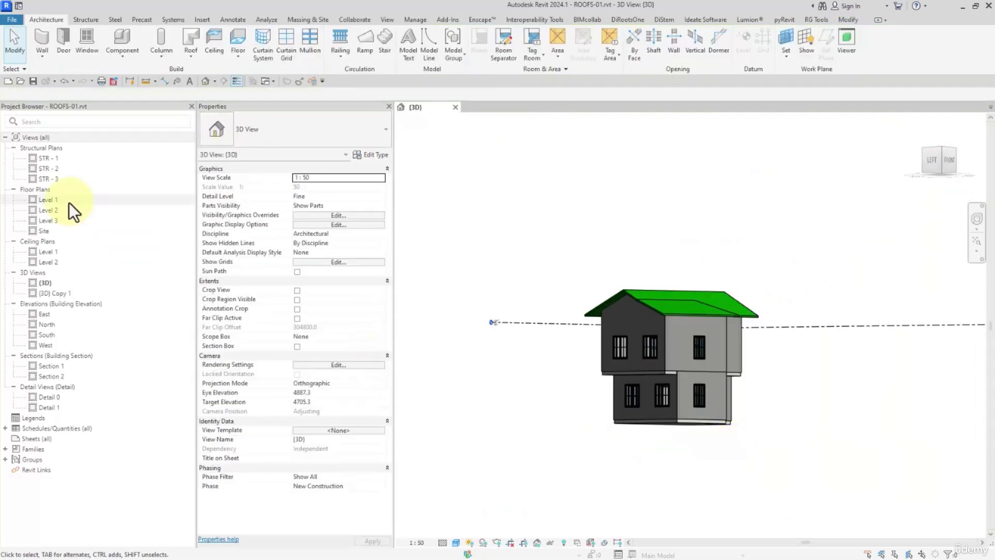
# - Open the STR - 1 structural plan and draw a rectangular enclosure of walls beside the existing house
pyautogui.doubleClick(50, 162)
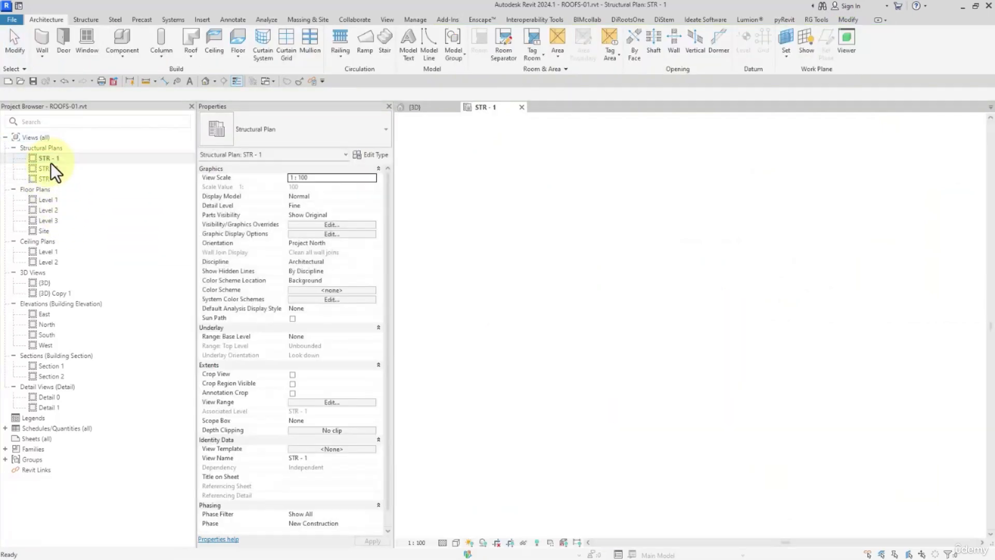
pyautogui.scroll(-2, 610, 343)
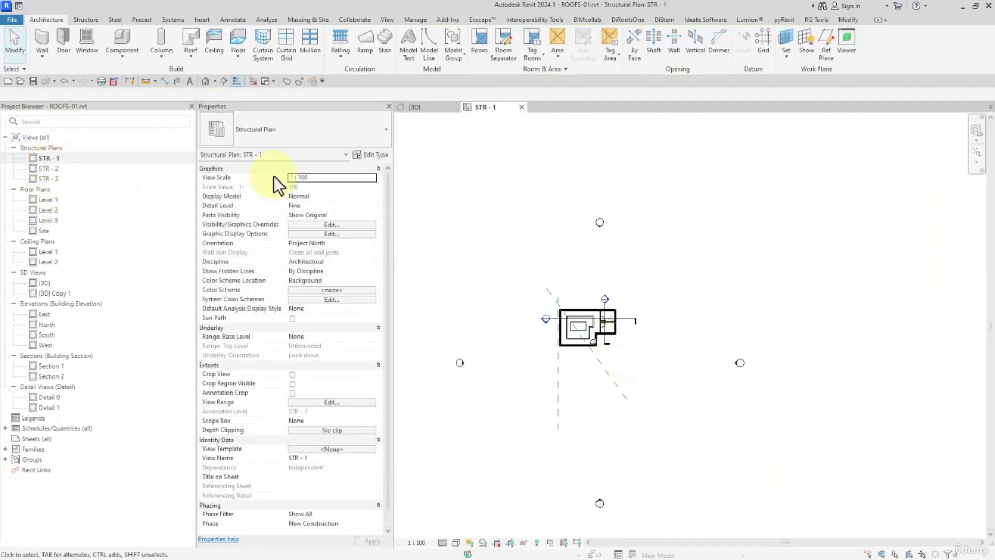
pyautogui.click(49, 40)
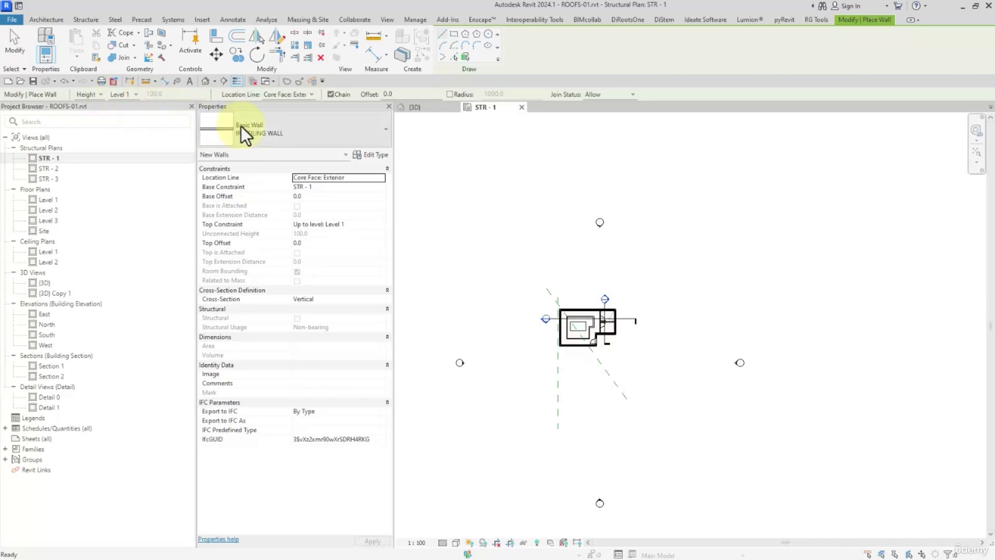
pyautogui.click(454, 34)
pyautogui.scroll(3, 633, 285)
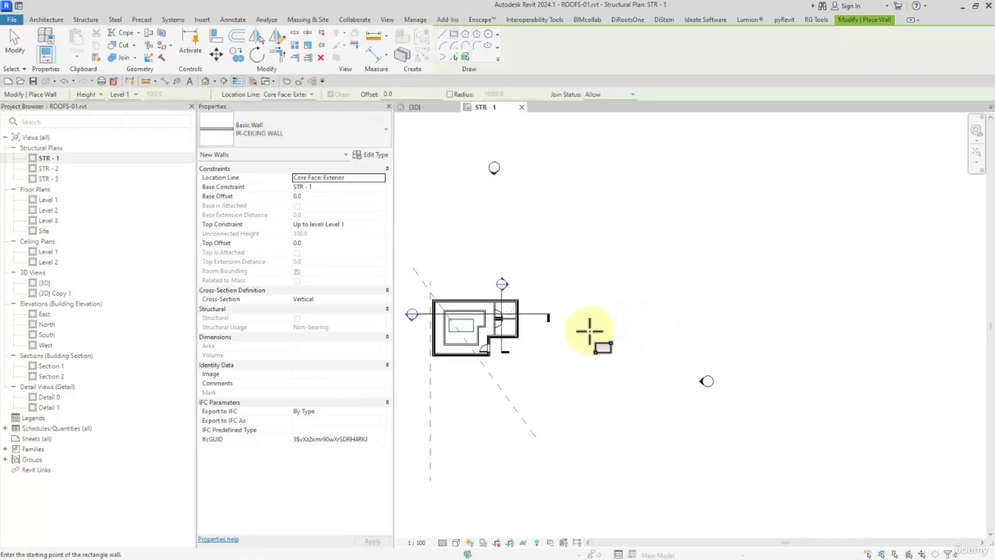
pyautogui.click(543, 300)
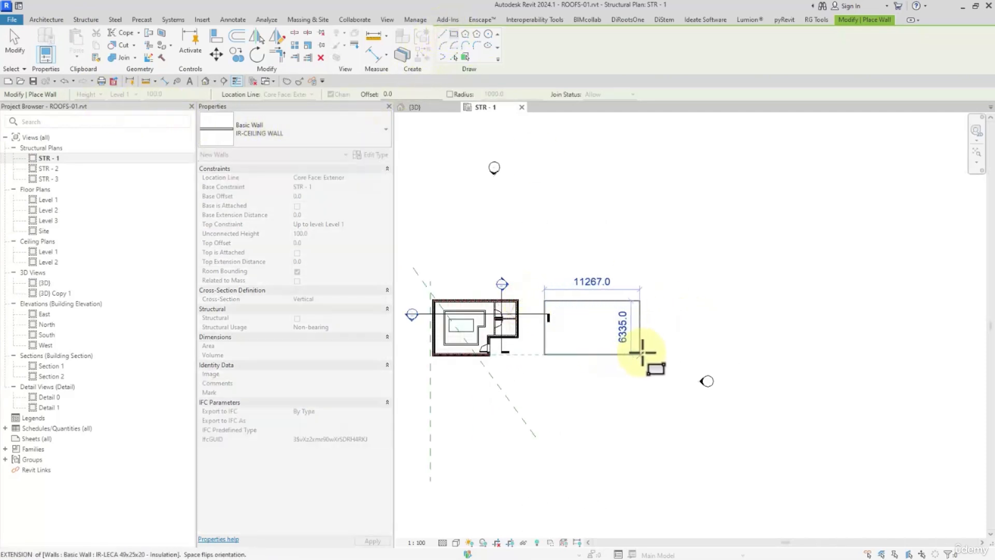
pyautogui.click(654, 357)
pyautogui.press('Escape')
pyautogui.press('Escape')
# - Change the whole chain of new rectangle walls to the type IR-LECA 49x25x20 - Insulation
pyautogui.press('Tab')
pyautogui.click(604, 300)
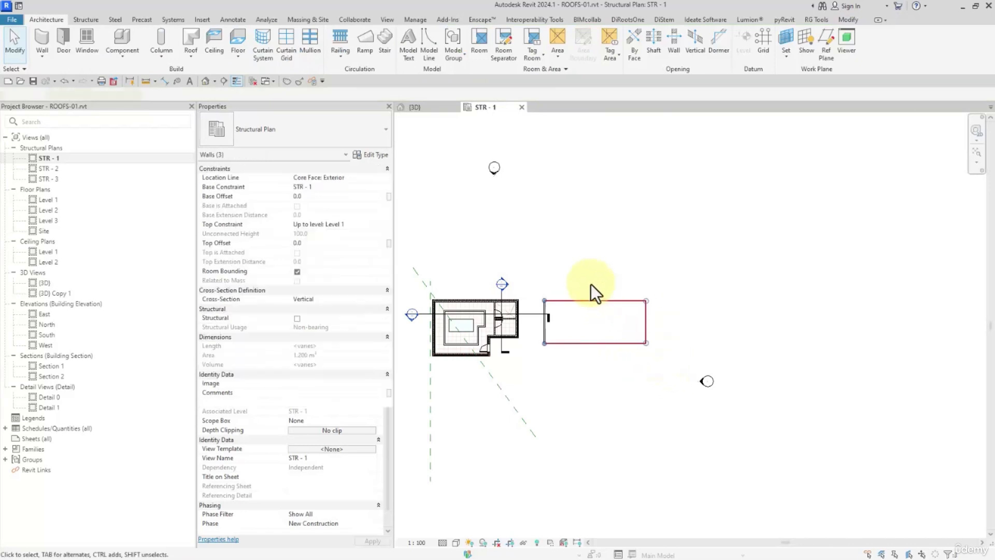
pyautogui.click(296, 123)
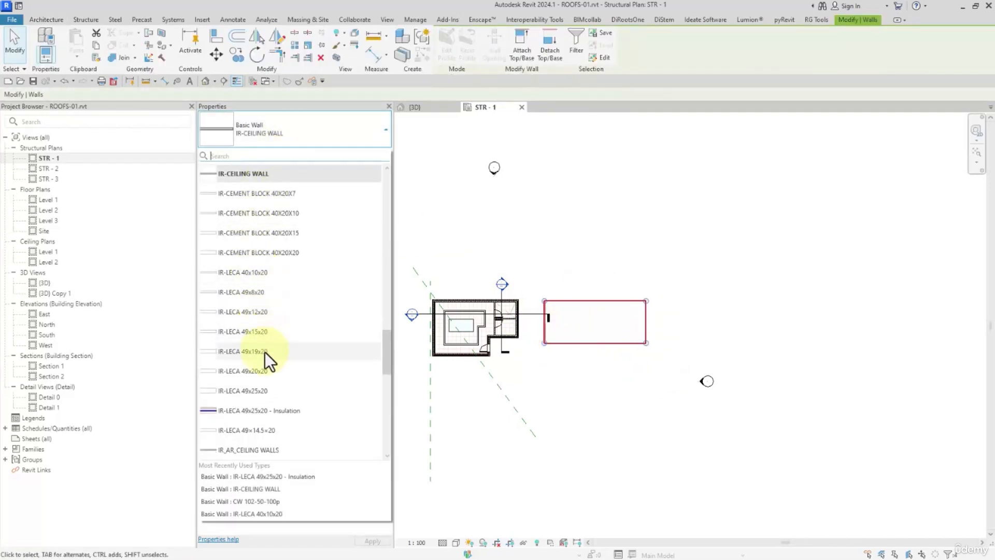
pyautogui.click(262, 412)
pyautogui.click(598, 415)
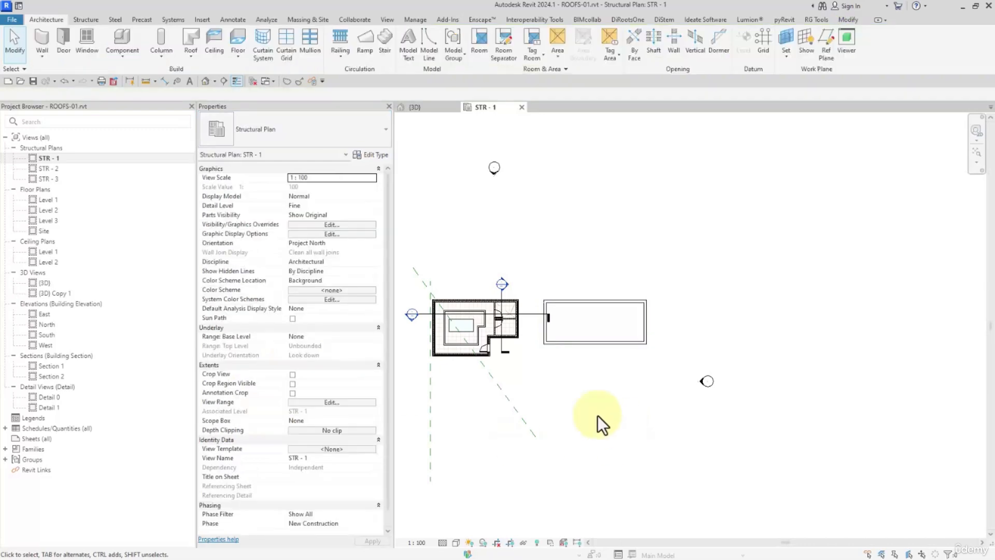
# - In the 3D view, set the top constraint of the four new walls to level STR - 3 and view them from the front
pyautogui.click(206, 82)
pyautogui.keyDown('shift'); pyautogui.moveTo(732, 444); pyautogui.dragTo(574, 431, button='middle'); pyautogui.keyUp('shift')
pyautogui.moveTo(555, 428); pyautogui.dragTo(772, 335)
pyautogui.click(377, 226)
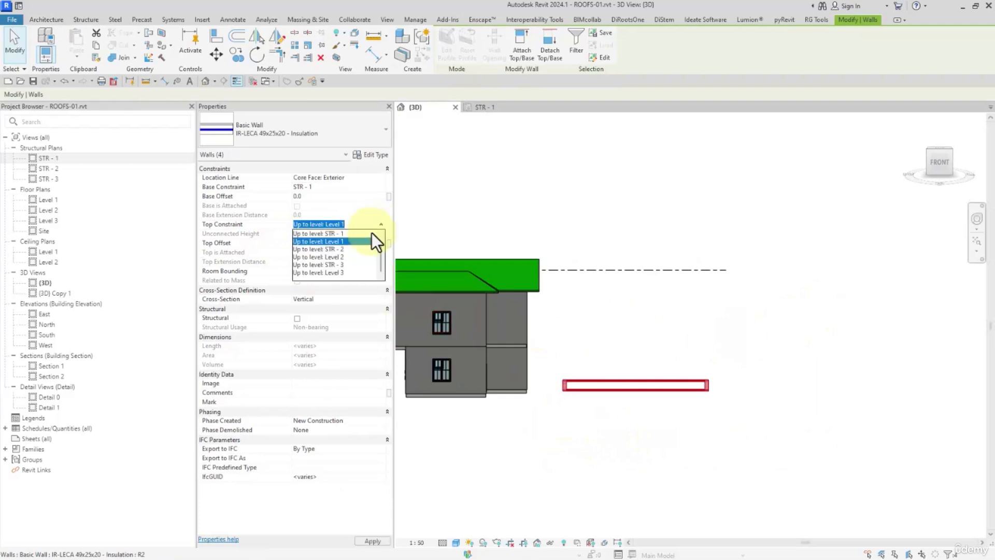
pyautogui.click(341, 272)
pyautogui.click(378, 224)
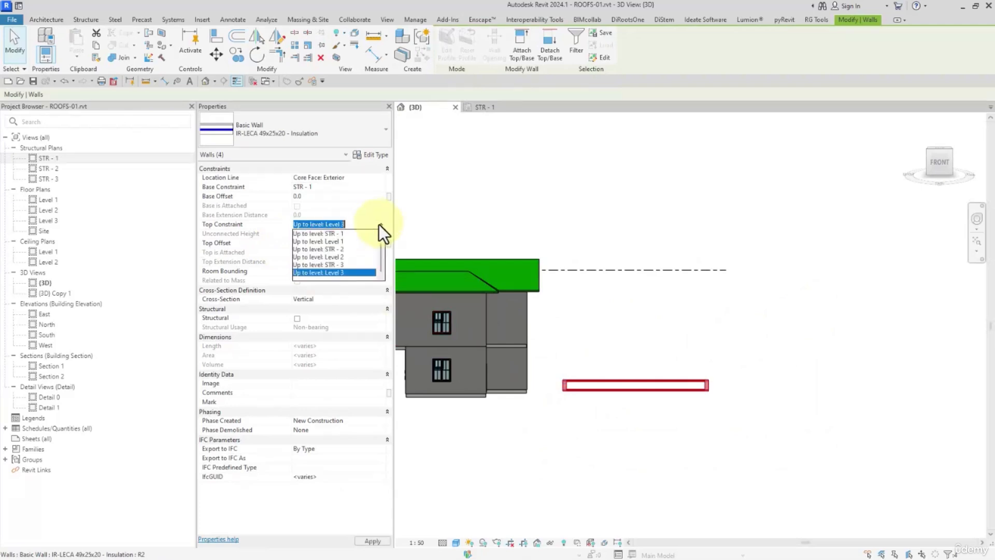
pyautogui.click(344, 266)
pyautogui.click(620, 423)
pyautogui.keyDown('shift'); pyautogui.moveTo(620, 423); pyautogui.dragTo(652, 478, button='middle'); pyautogui.keyUp('shift')
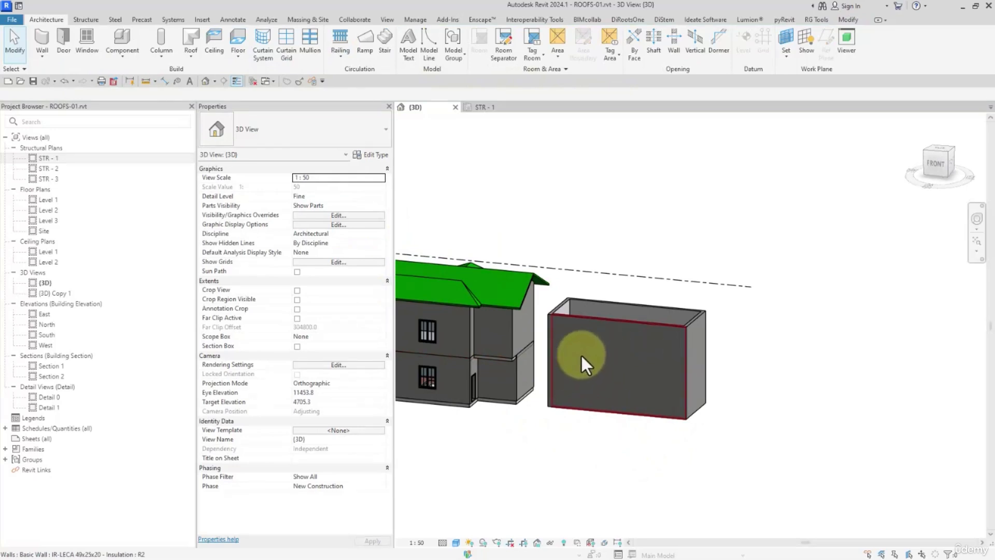
pyautogui.click(940, 162)
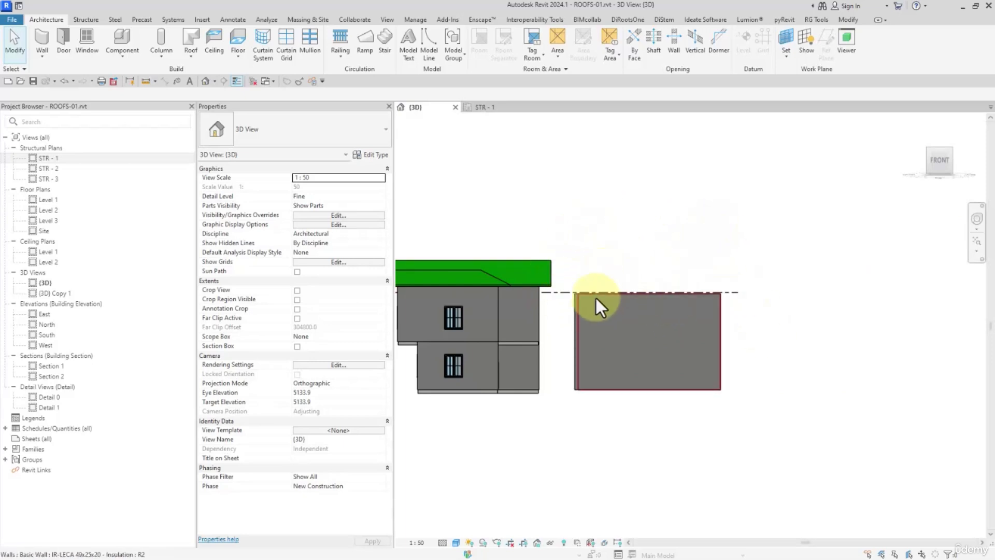
pyautogui.moveTo(656, 277); pyautogui.dragTo(675, 283, button='middle')
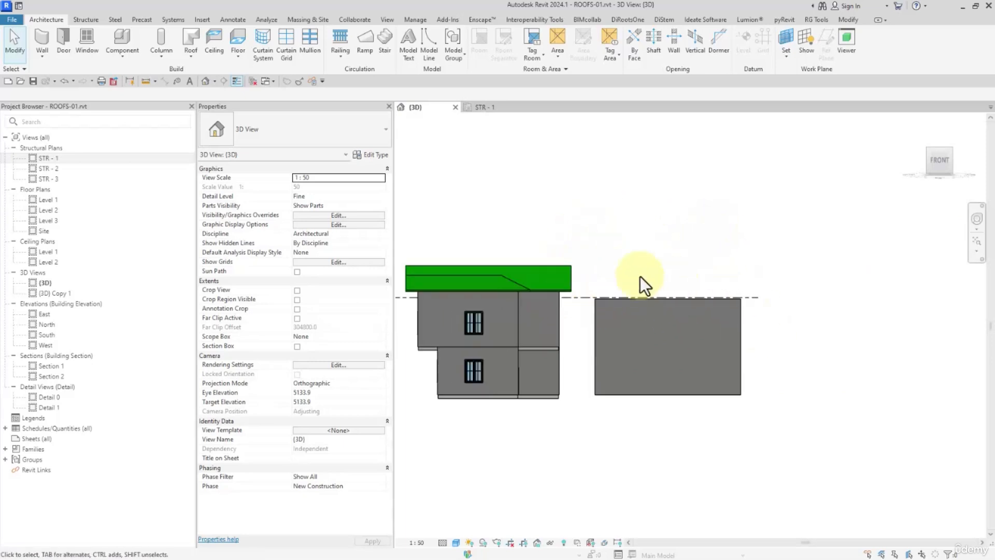
# - Open the STR - 3 structural plan and move the lower wall of the new enclosure outward to make the building deeper
pyautogui.click(189, 55)
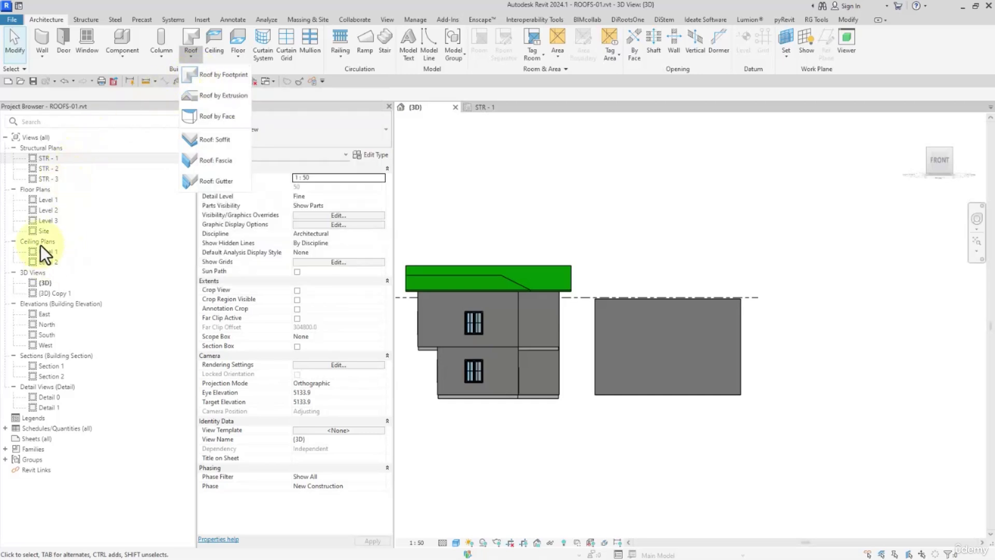
pyautogui.click(52, 179)
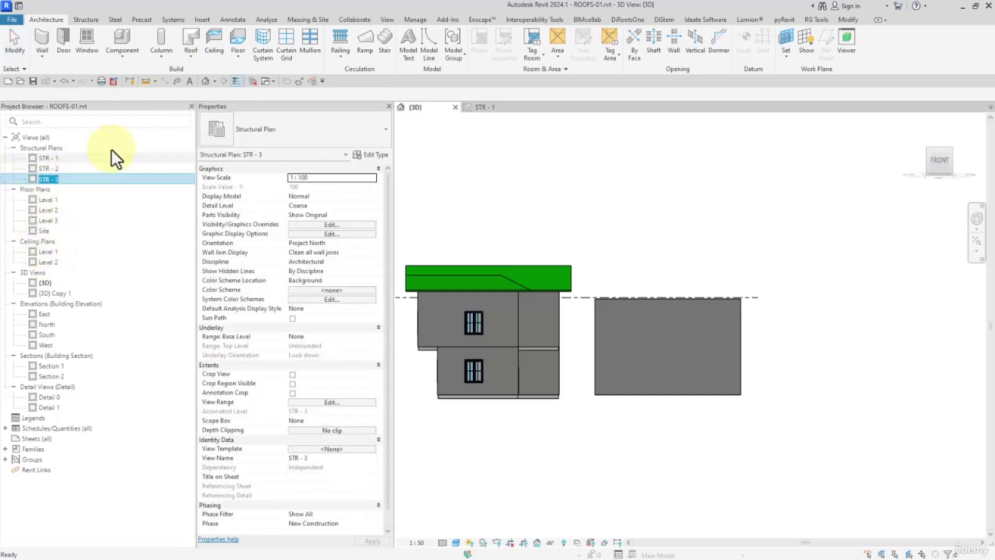
pyautogui.click(189, 54)
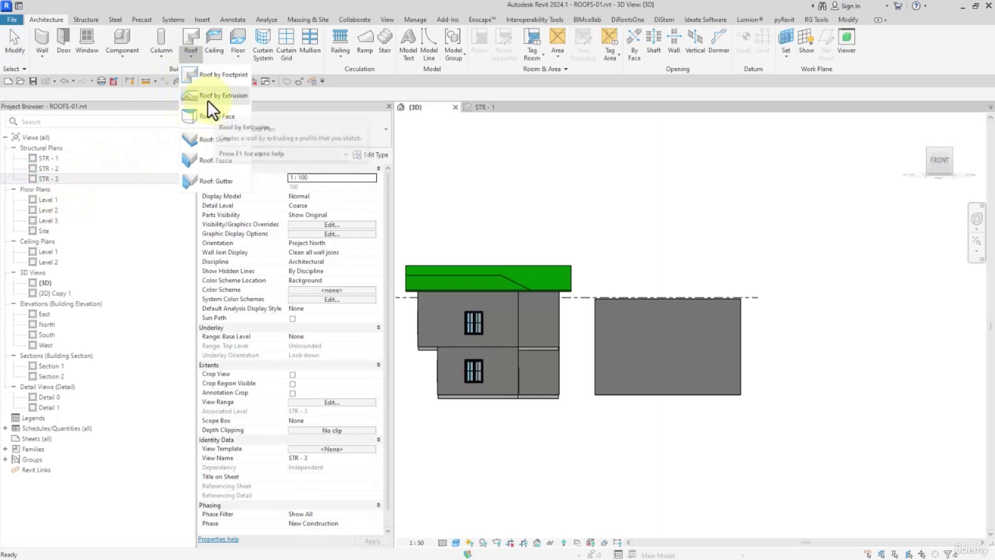
pyautogui.click(135, 98)
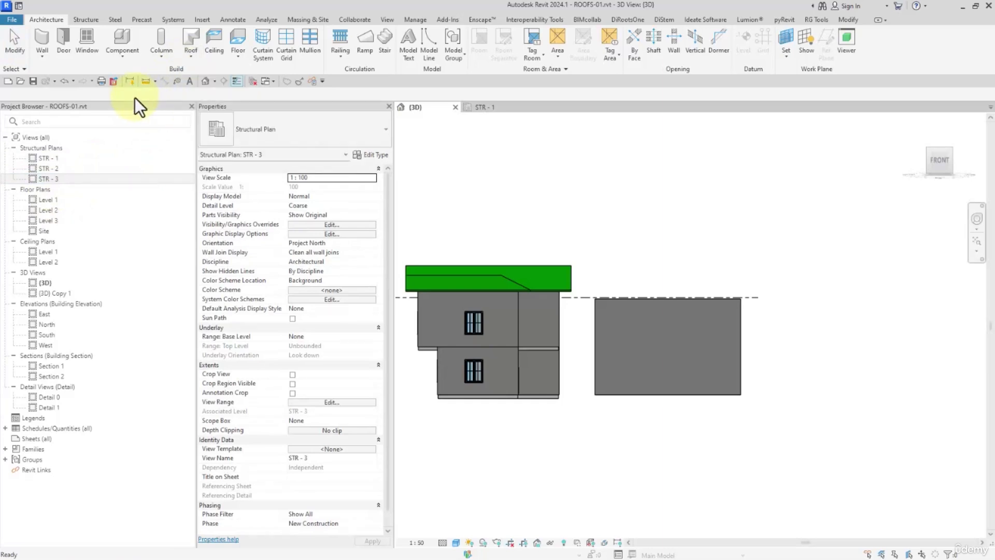
pyautogui.click(47, 182)
pyautogui.doubleClick(46, 179)
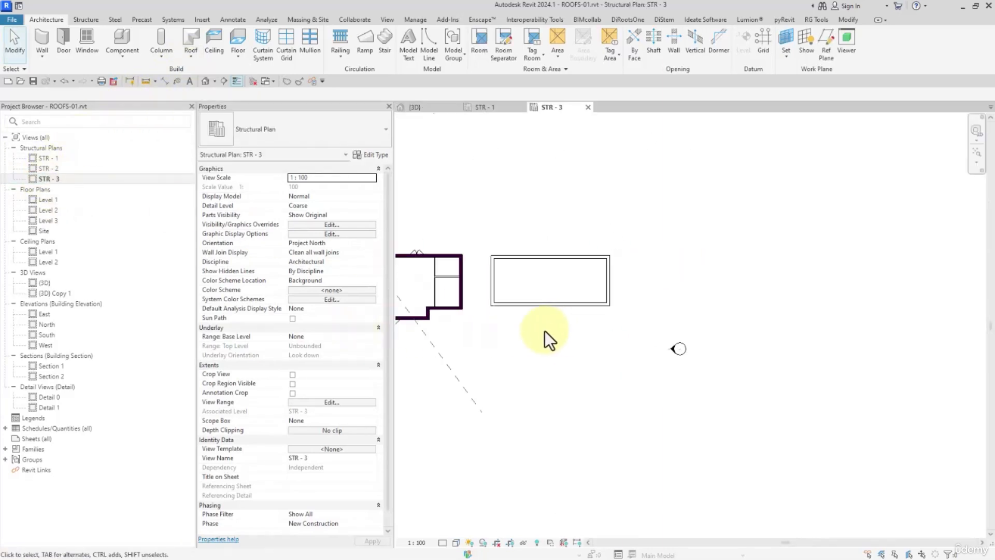
pyautogui.moveTo(543, 310); pyautogui.dragTo(543, 330)
pyautogui.click(583, 390)
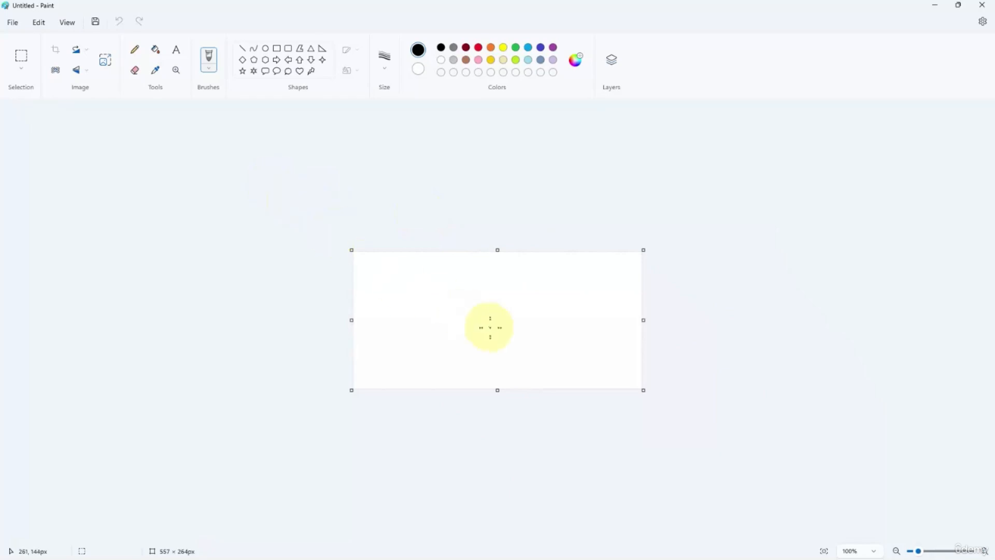
# - In Paint, sketch a black freehand box in perspective to represent the walled building
pyautogui.keyDown('ctrl'); pyautogui.scroll(5, 490, 327); pyautogui.keyUp('ctrl')
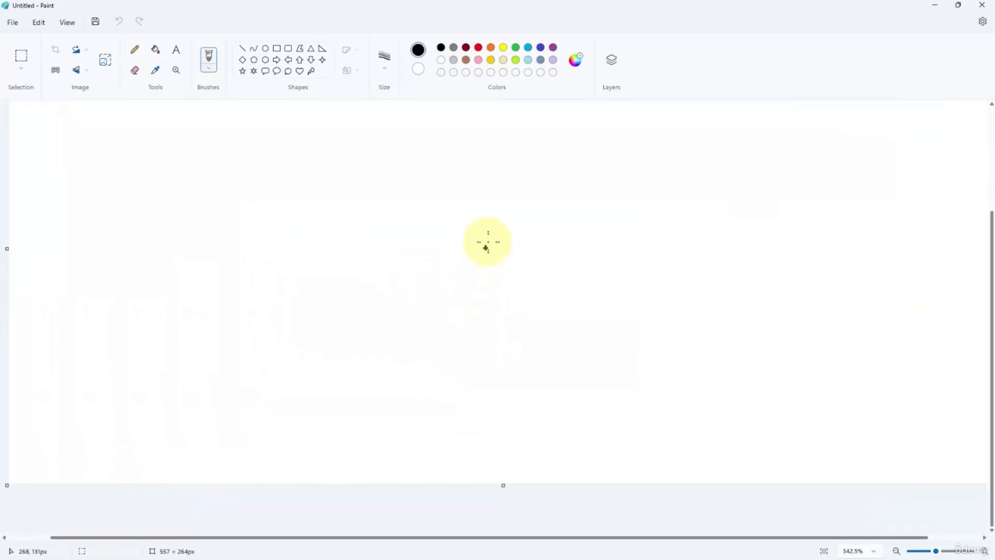
pyautogui.keyDown('ctrl'); pyautogui.scroll(-2, 484, 260); pyautogui.keyUp('ctrl')
pyautogui.moveTo(483, 215)
pyautogui.mouseDown()
pyautogui.moveTo(388, 284)
pyautogui.moveTo(498, 291)
pyautogui.moveTo(498, 218)
pyautogui.moveTo(388, 299)
pyautogui.moveTo(511, 416)
pyautogui.moveTo(486, 307)
pyautogui.mouseUp()
pyautogui.moveTo(603, 231)
pyautogui.mouseDown()
pyautogui.moveTo(604, 381)
pyautogui.moveTo(483, 415)
pyautogui.mouseUp()
# - Add red strokes over the box sketch: a straight line, a wavy roof profile, an extrusion arrow and roof edge lines
pyautogui.click(253, 49)
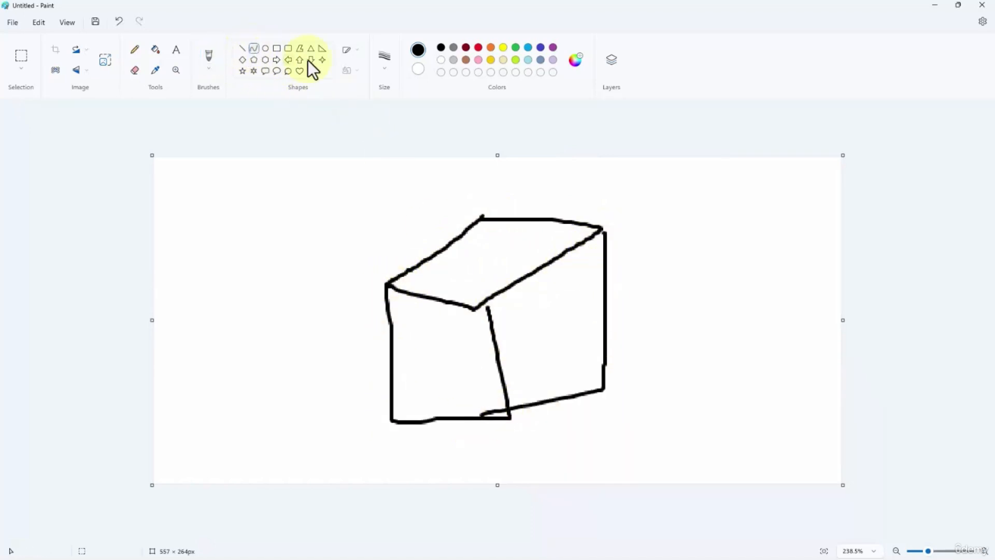
pyautogui.click(478, 47)
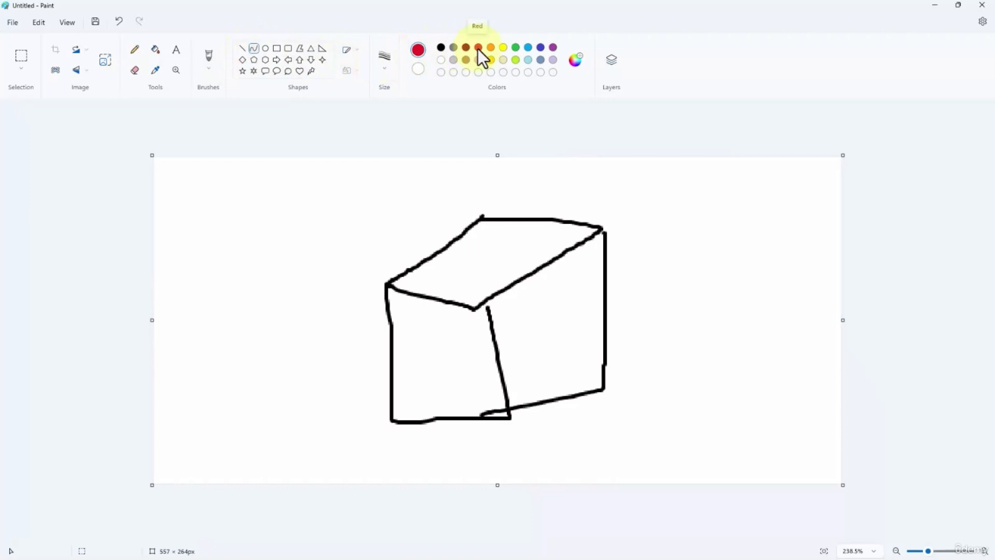
pyautogui.moveTo(564, 307); pyautogui.dragTo(557, 308)
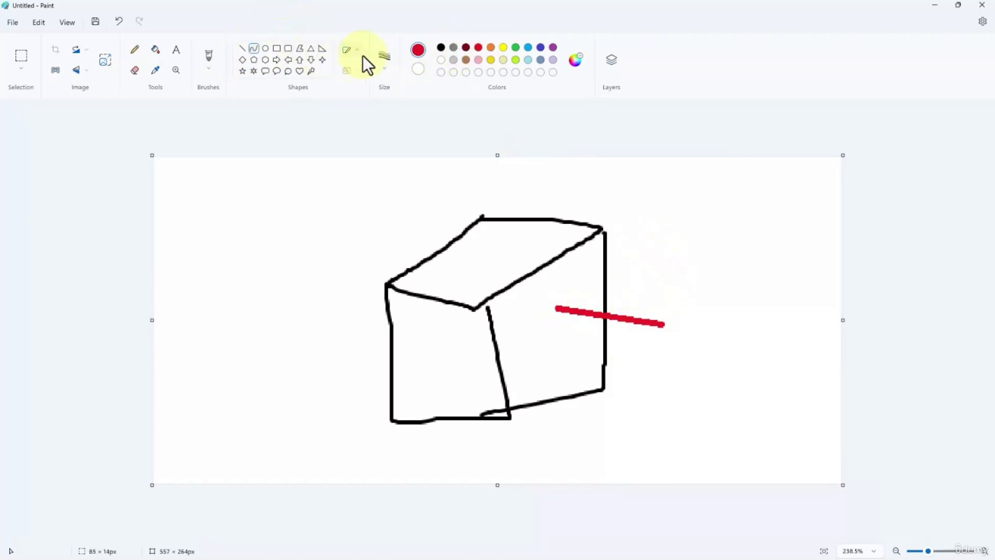
pyautogui.moveTo(662, 256)
pyautogui.mouseDown()
pyautogui.moveTo(605, 206)
pyautogui.moveTo(542, 263)
pyautogui.moveTo(469, 282)
pyautogui.moveTo(444, 306)
pyautogui.mouseUp()
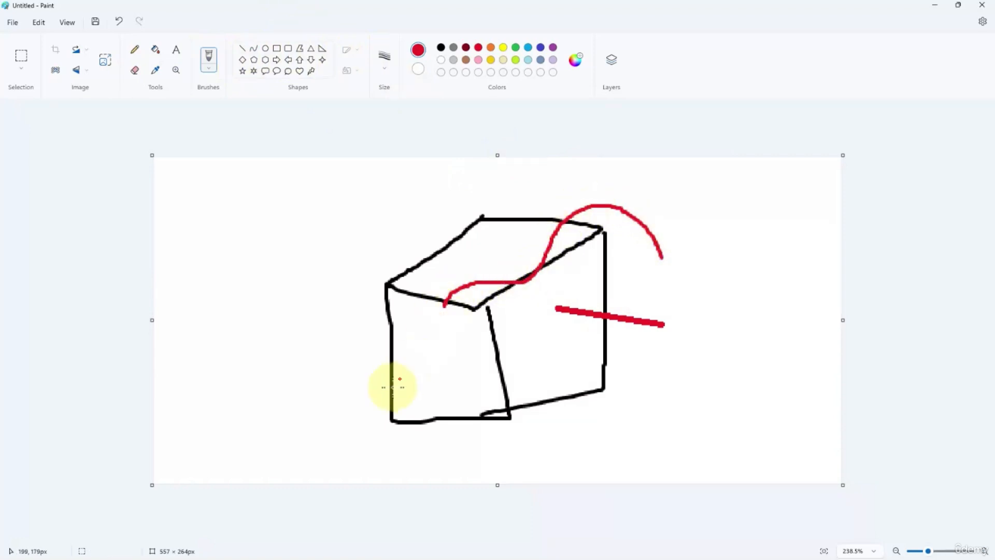
pyautogui.moveTo(345, 407)
pyautogui.mouseDown()
pyautogui.moveTo(445, 352)
pyautogui.moveTo(413, 349)
pyautogui.mouseUp()
pyautogui.moveTo(357, 312)
pyautogui.mouseDown()
pyautogui.moveTo(438, 291)
pyautogui.moveTo(505, 309)
pyautogui.mouseUp()
pyautogui.moveTo(349, 294); pyautogui.dragTo(533, 172)
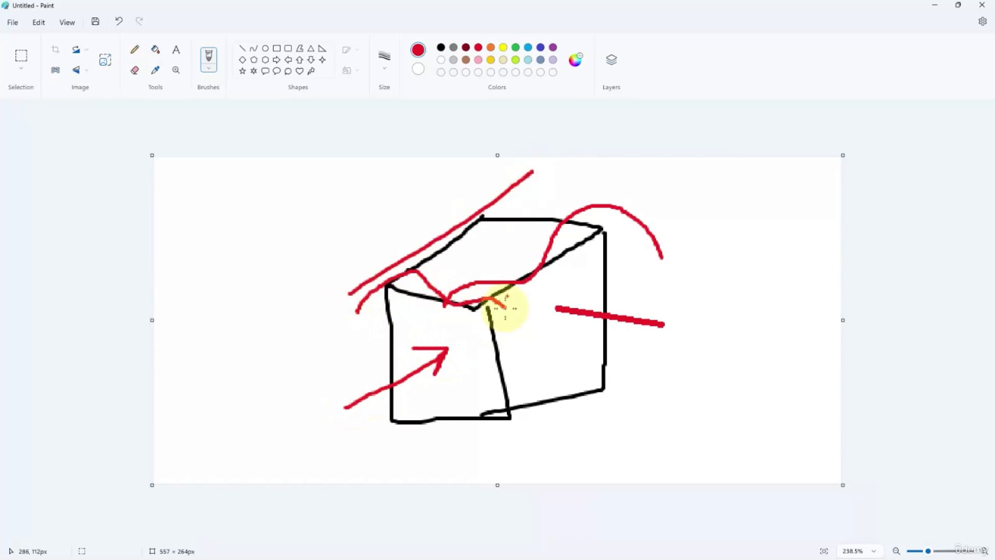
pyautogui.moveTo(501, 328)
pyautogui.mouseDown()
pyautogui.moveTo(607, 258)
pyautogui.moveTo(328, 200)
pyautogui.mouseUp()
pyautogui.moveTo(445, 312); pyautogui.dragTo(300, 283)
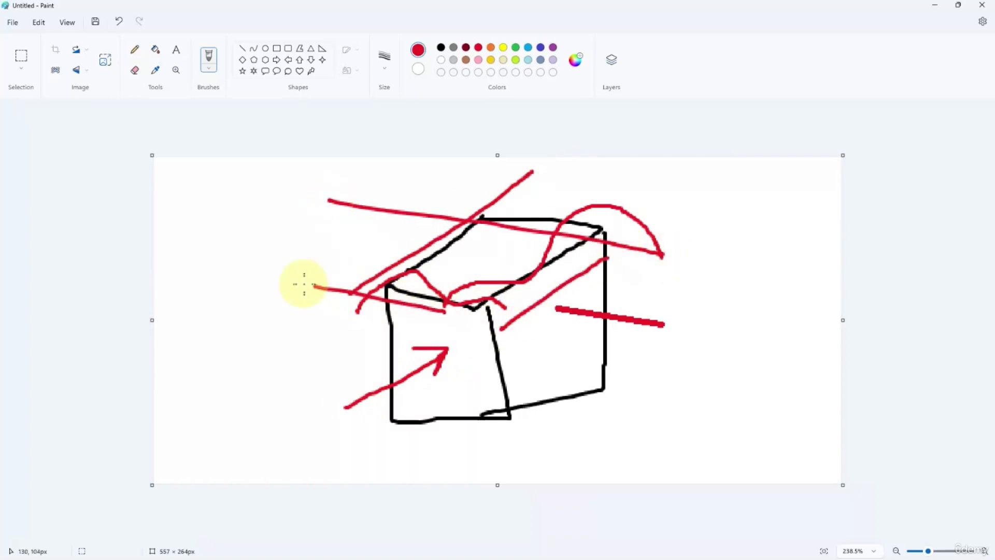
# - Close Paint without keeping the sketch and return to the STR - 3 plan in Revit
pyautogui.click(958, 5)
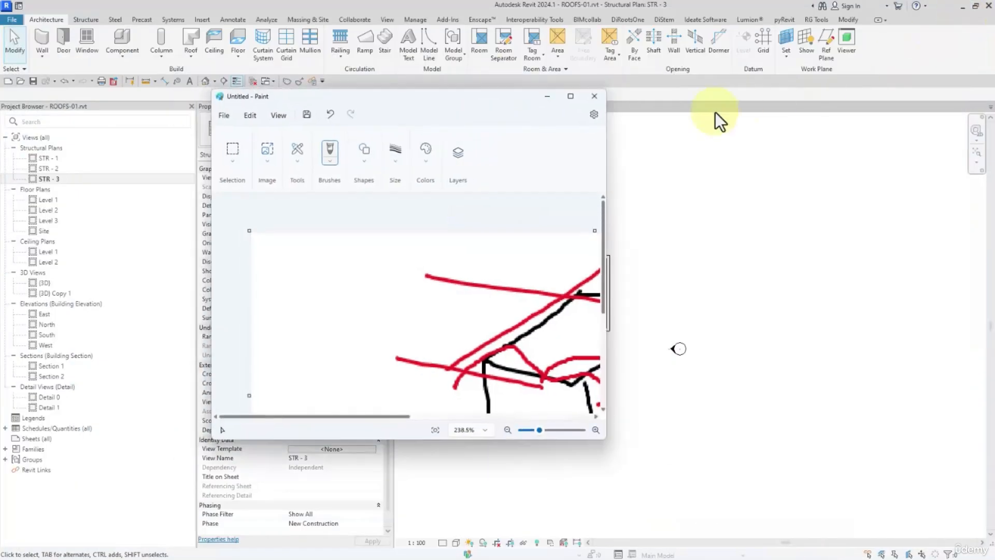
pyautogui.click(594, 96)
pyautogui.click(412, 308)
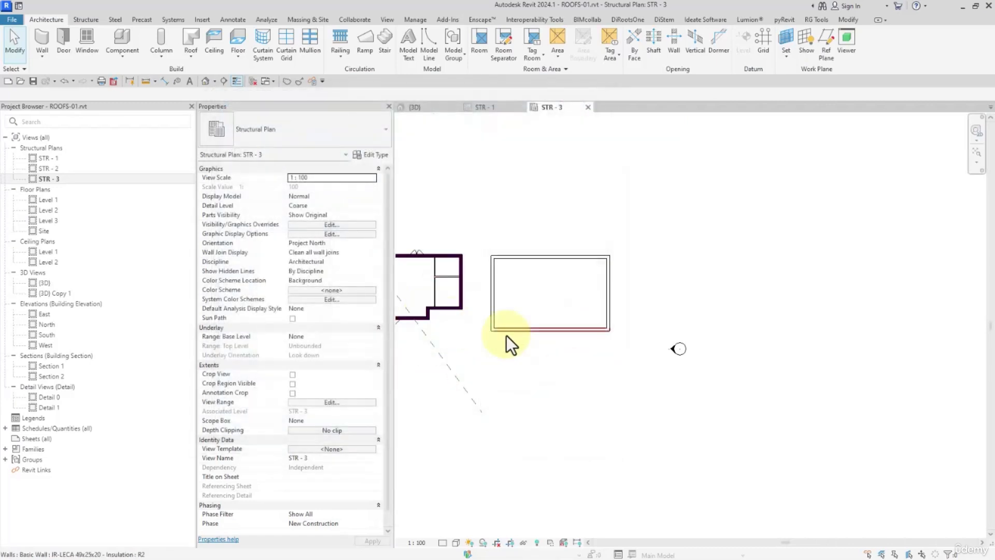
# - Draw a horizontal reference plane below the new building and set its distance from the lower wall to 1200
pyautogui.moveTo(527, 353); pyautogui.dragTo(582, 373, button='middle')
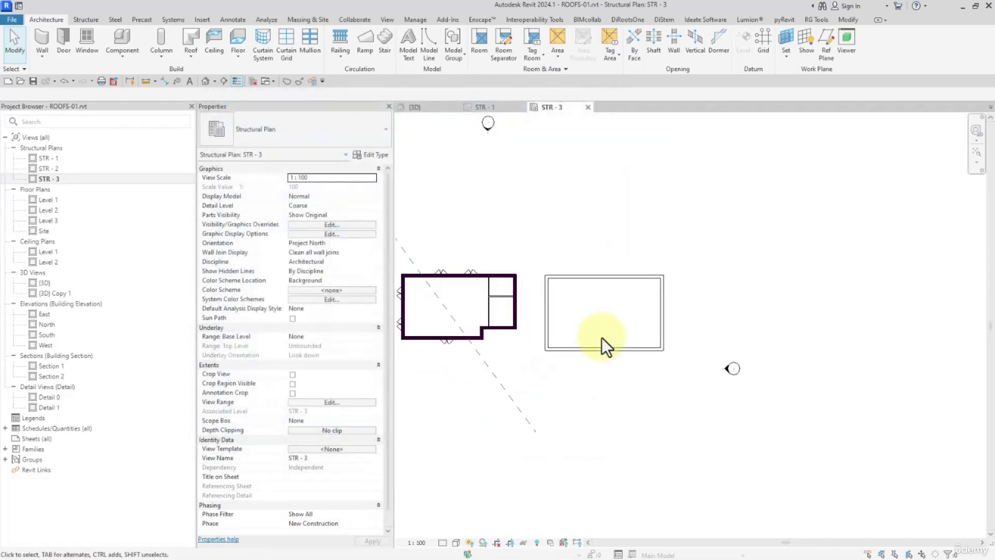
pyautogui.click(825, 51)
pyautogui.scroll(3, 570, 384)
pyautogui.click(469, 346)
pyautogui.click(767, 346)
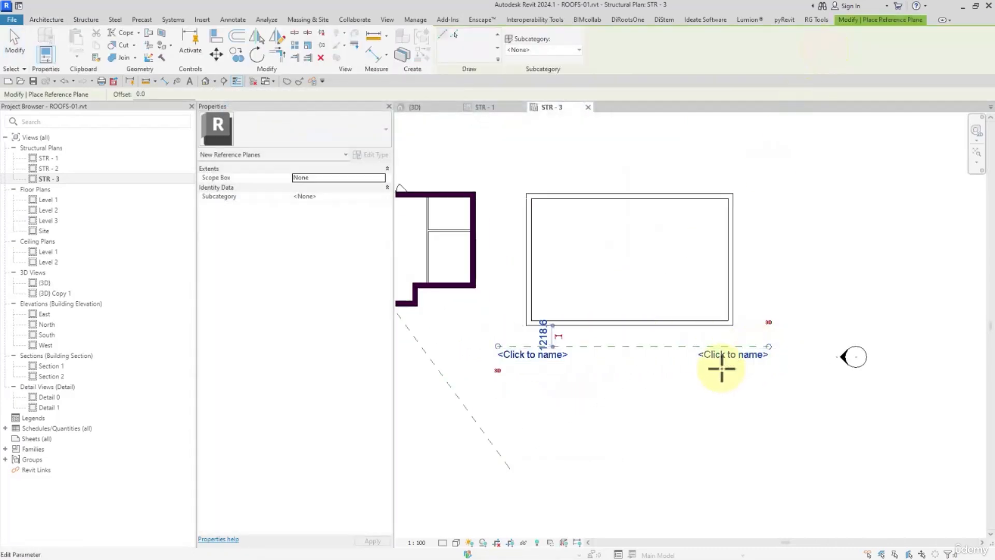
pyautogui.click(540, 336)
pyautogui.write('120')
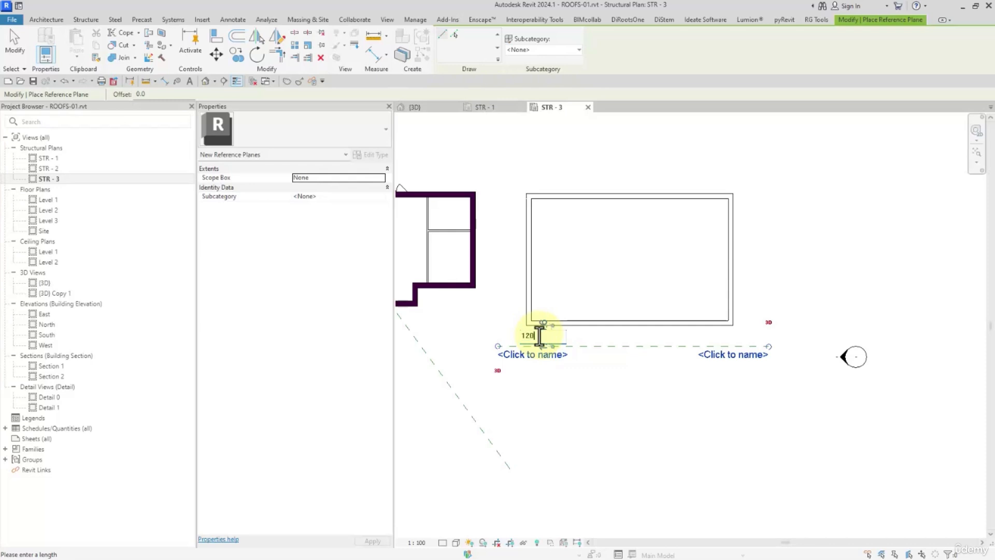
pyautogui.write('0')
pyautogui.press('Return')
# - Try to name the new horizontal reference plane roof
pyautogui.click(544, 345)
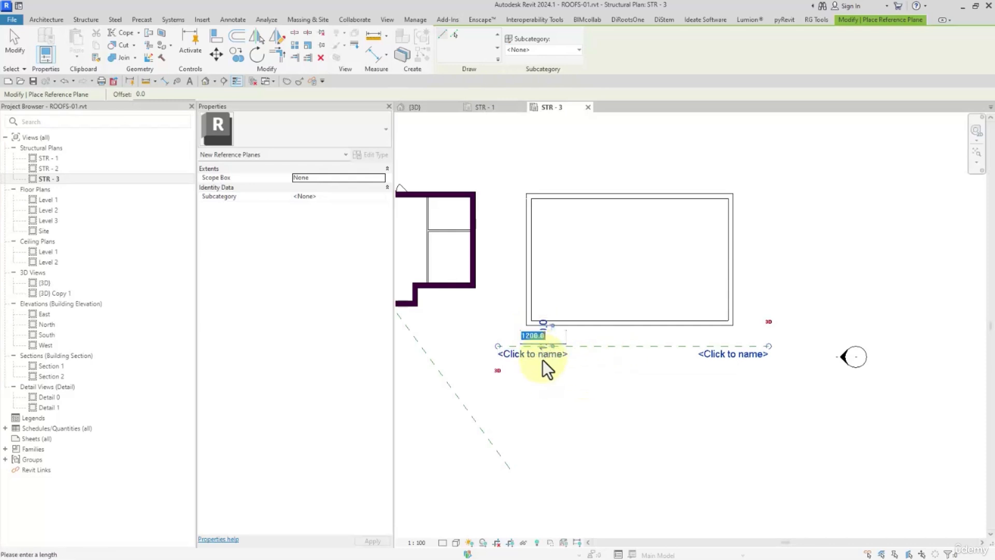
pyautogui.write('roof')
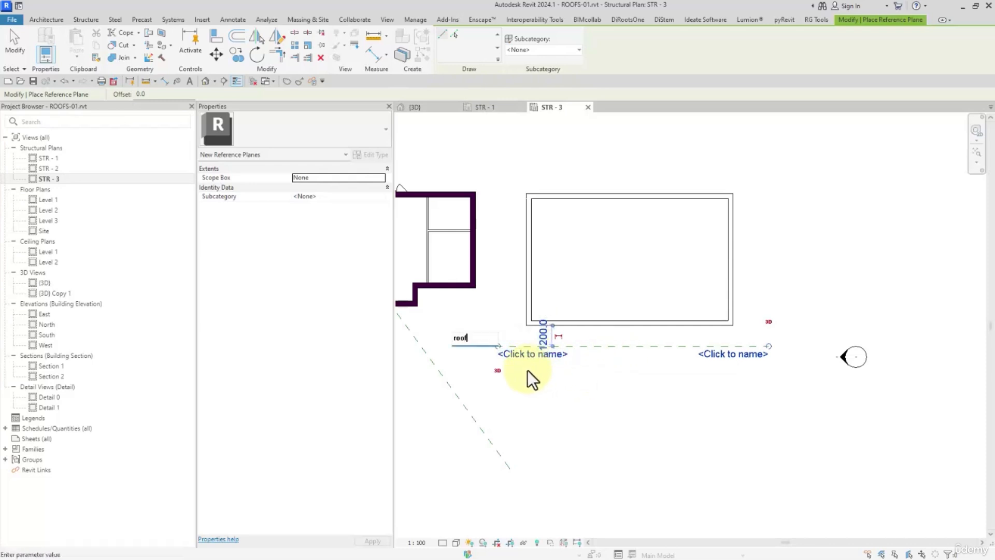
pyautogui.press('Return')
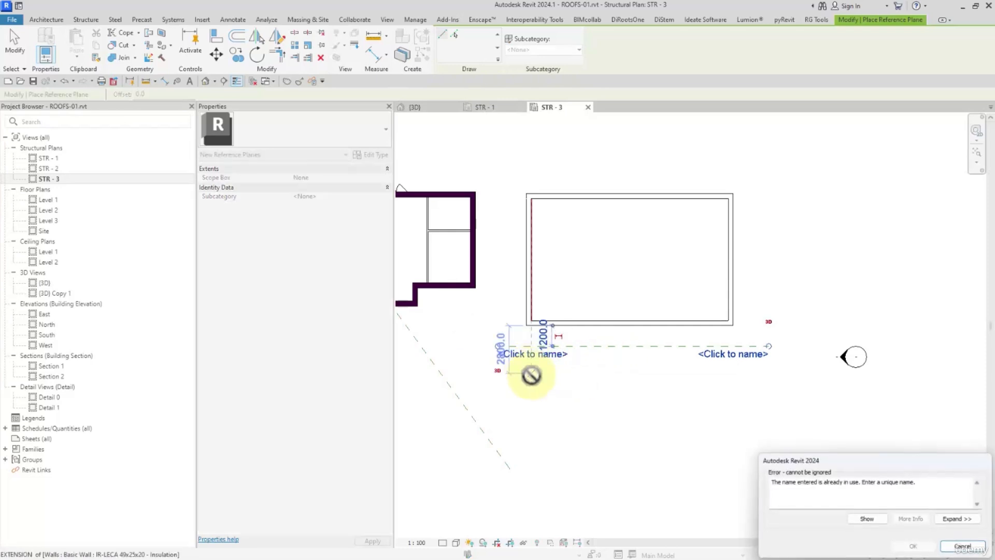
pyautogui.click(963, 548)
pyautogui.press('Escape')
# - Name the horizontal reference plane below the new building roof-02
pyautogui.click(562, 348)
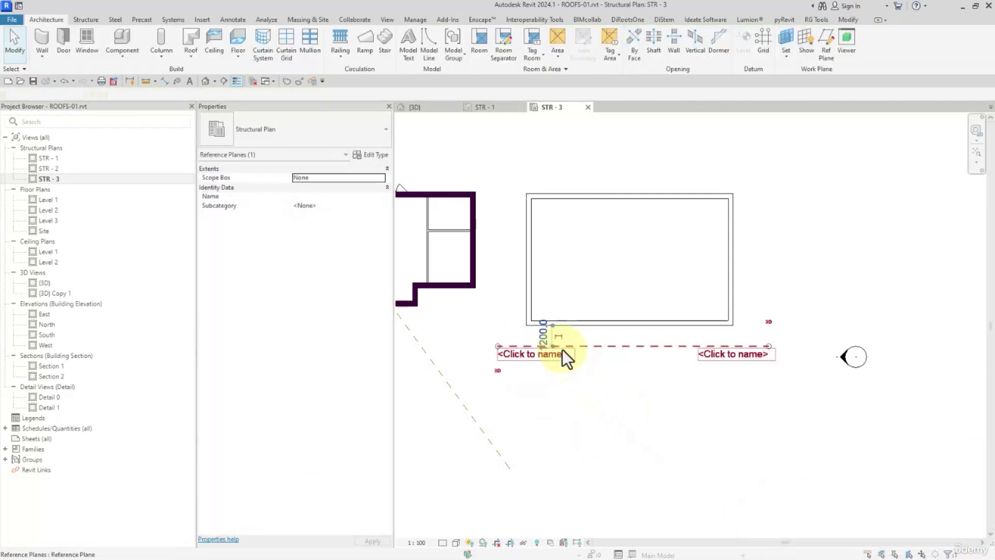
pyautogui.click(512, 360)
pyautogui.write('ro')
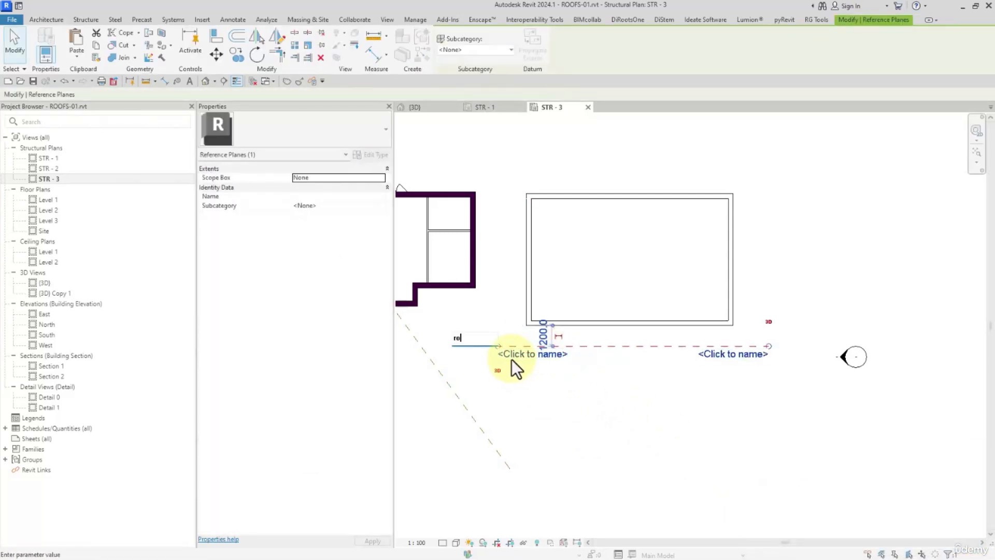
pyautogui.write('of-02')
pyautogui.press('Return')
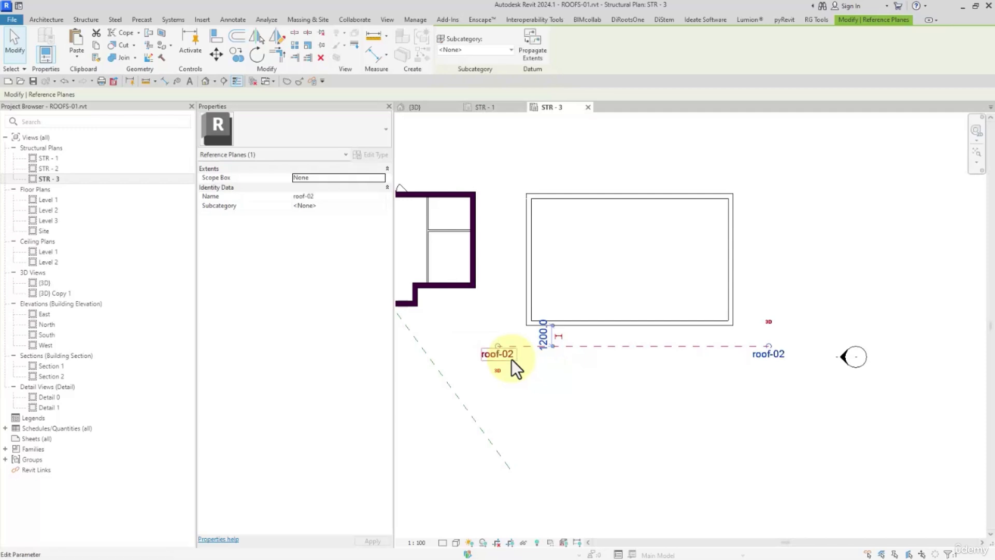
pyautogui.click(764, 496)
# - Draw two vertical reference planes, one on each side of the new building, crossing the roof-02 plane's line
pyautogui.scroll(-2, 658, 440)
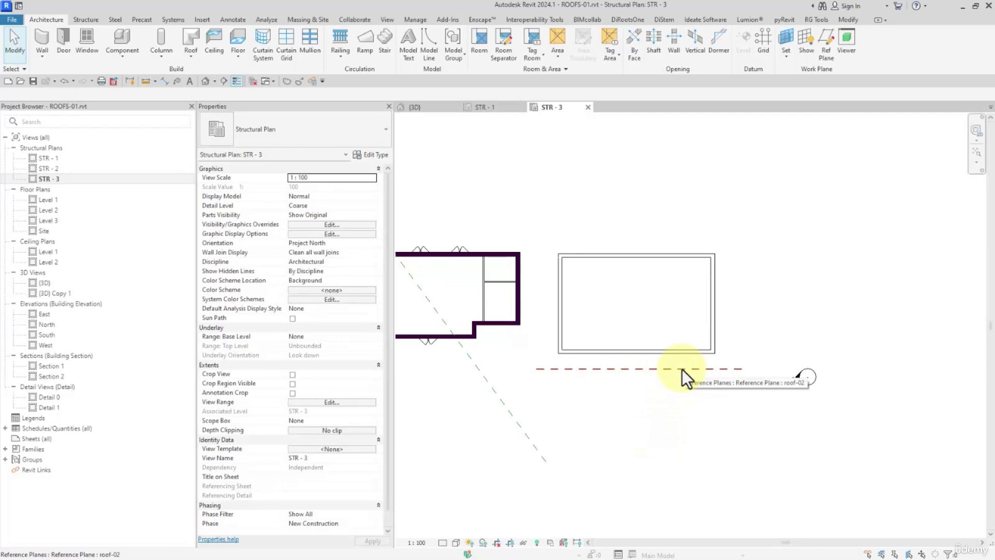
pyautogui.scroll(-3, 674, 378)
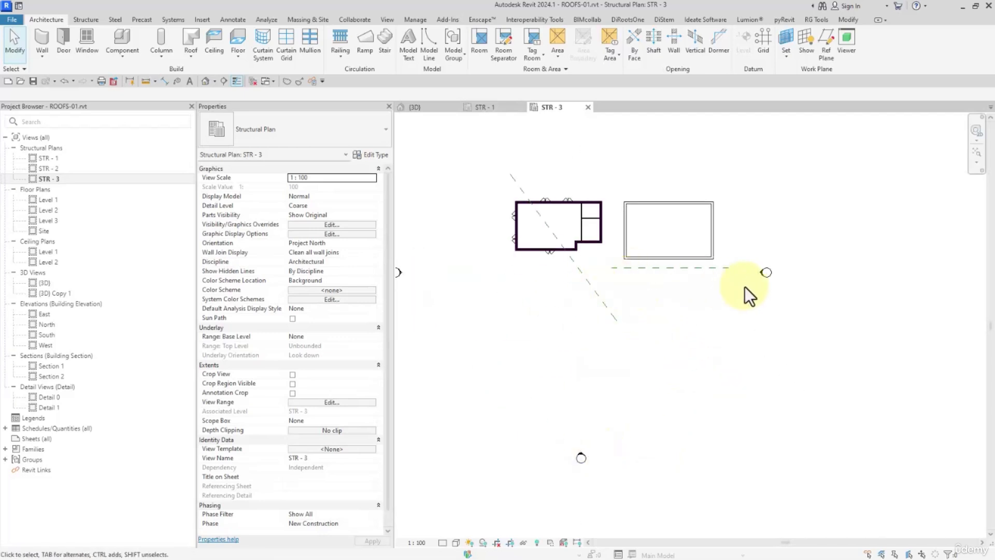
pyautogui.moveTo(686, 273); pyautogui.dragTo(669, 320, button='middle')
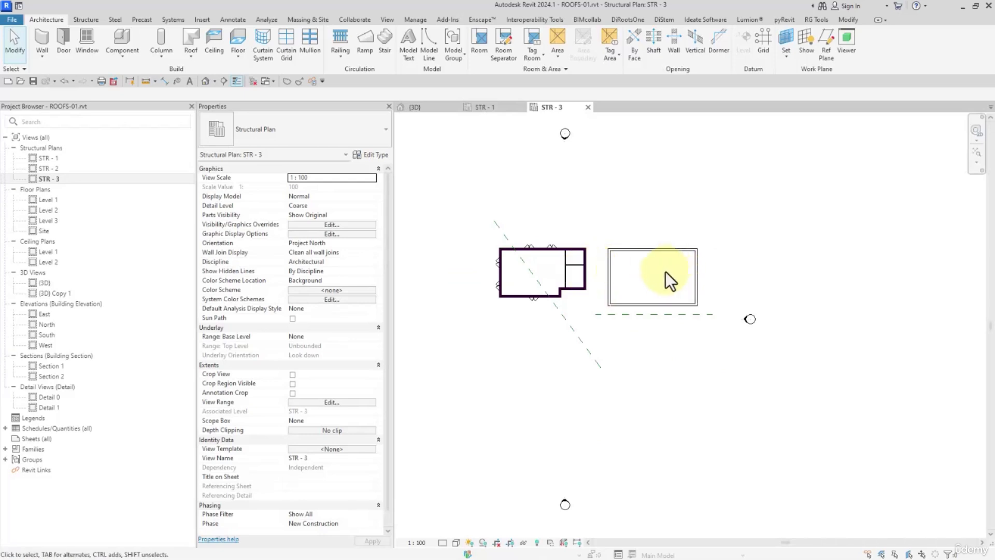
pyautogui.click(825, 39)
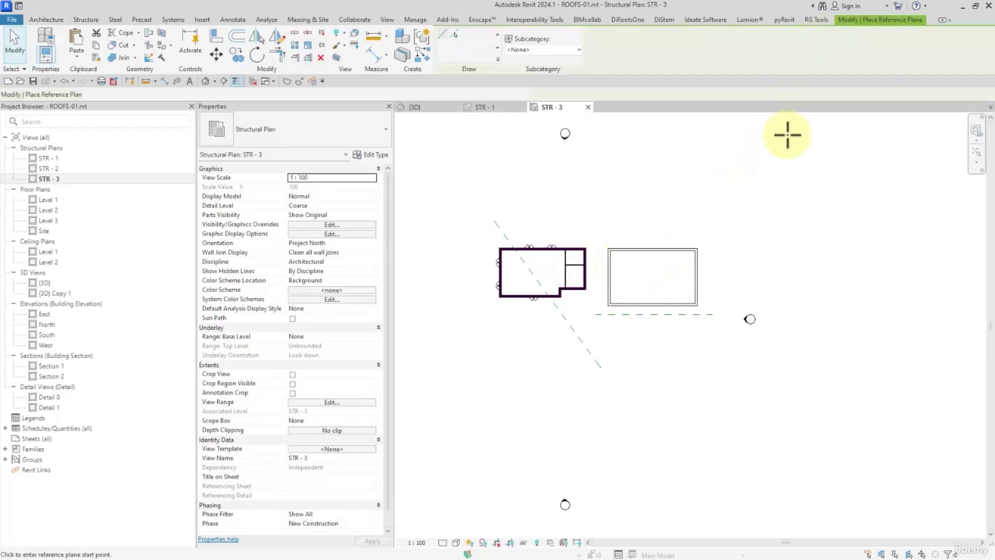
pyautogui.click(707, 235)
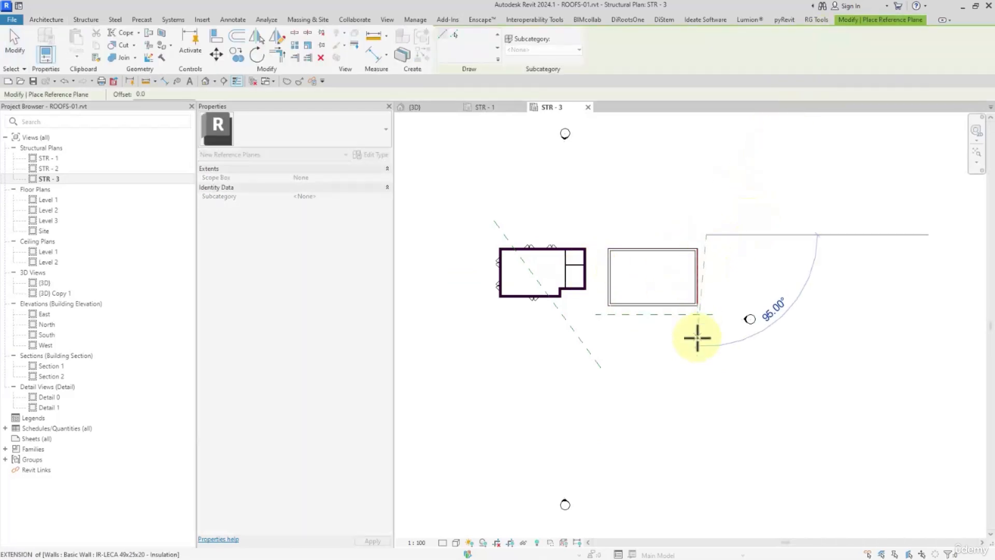
pyautogui.click(705, 383)
pyautogui.click(597, 225)
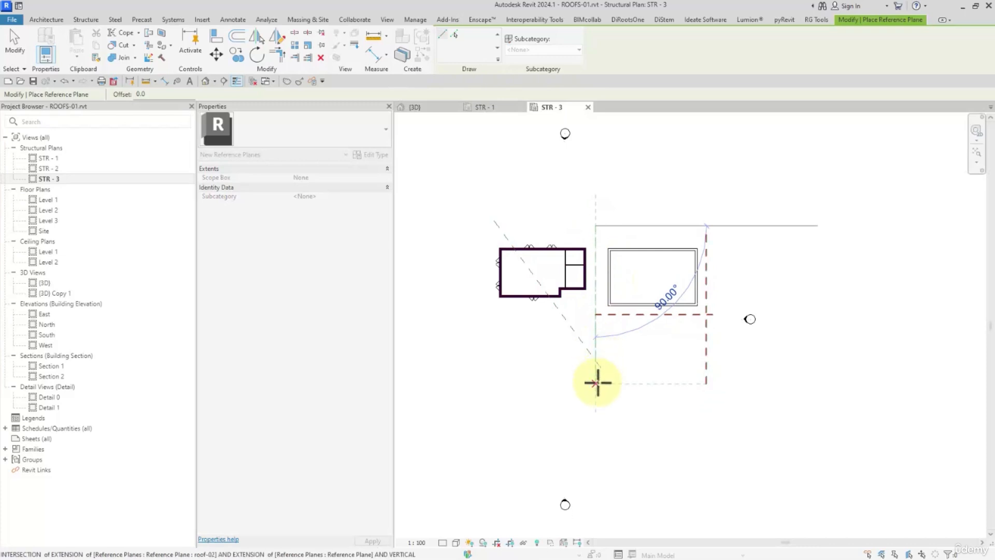
pyautogui.click(596, 393)
pyautogui.click(14, 44)
# - Set the distance between the right vertical reference plane and the new building's right wall to 1200
pyautogui.scroll(2, 685, 344)
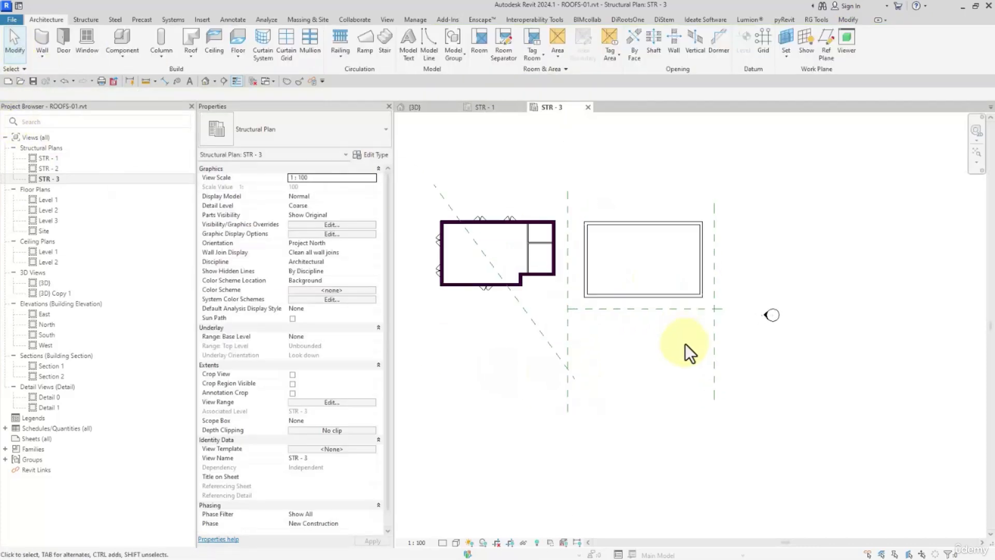
pyautogui.click(715, 329)
pyautogui.scroll(2, 708, 249)
pyautogui.scroll(2, 700, 221)
pyautogui.click(698, 218)
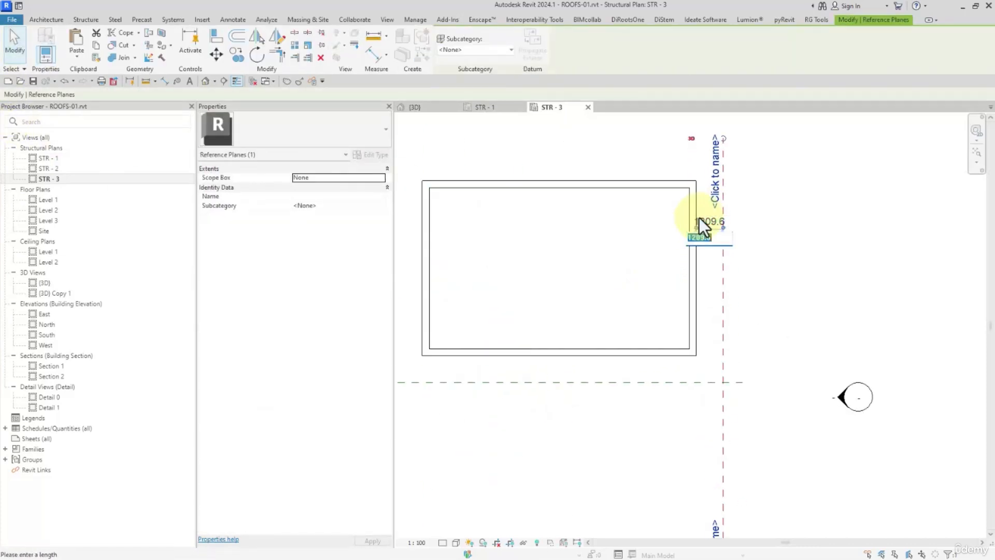
pyautogui.write('1200')
pyautogui.press('Return')
# - Set the distance between the left vertical reference plane and the new building's left wall to 1200
pyautogui.moveTo(450, 296); pyautogui.dragTo(588, 294, button='middle')
pyautogui.click(522, 267)
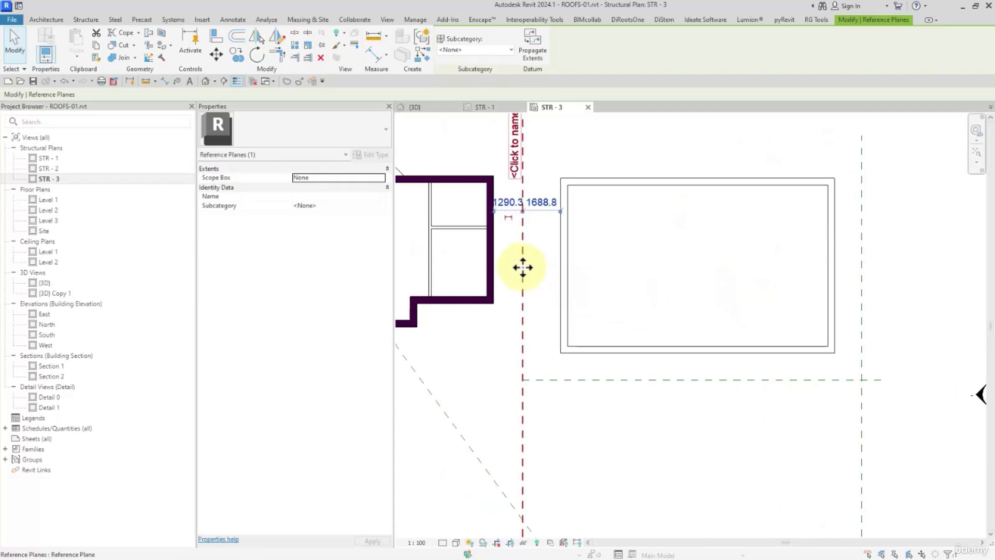
pyautogui.click(544, 201)
pyautogui.write('1200')
pyautogui.press('Return')
pyautogui.click(508, 322)
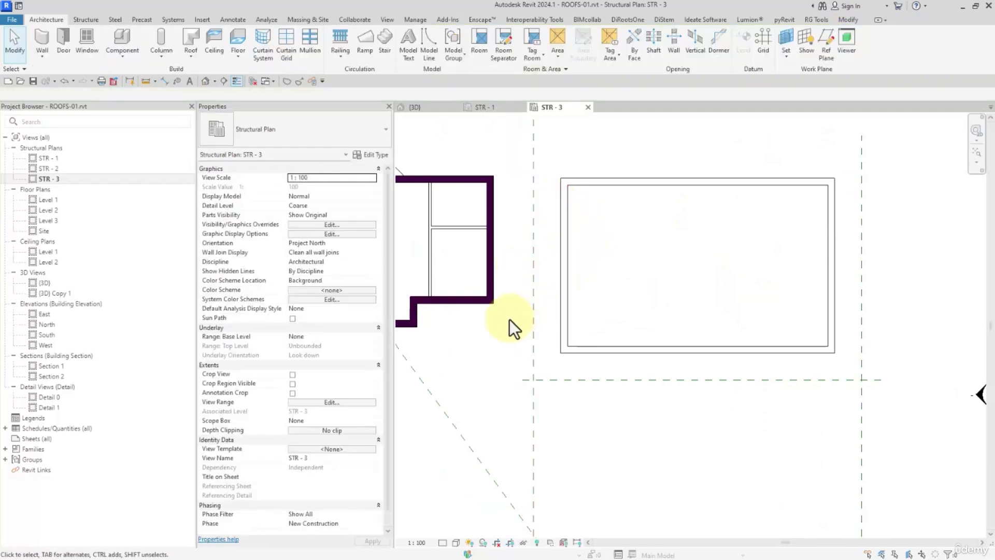
# - Open the South elevation and check the two vertical reference planes on either side of the new building
pyautogui.scroll(-5, 509, 321)
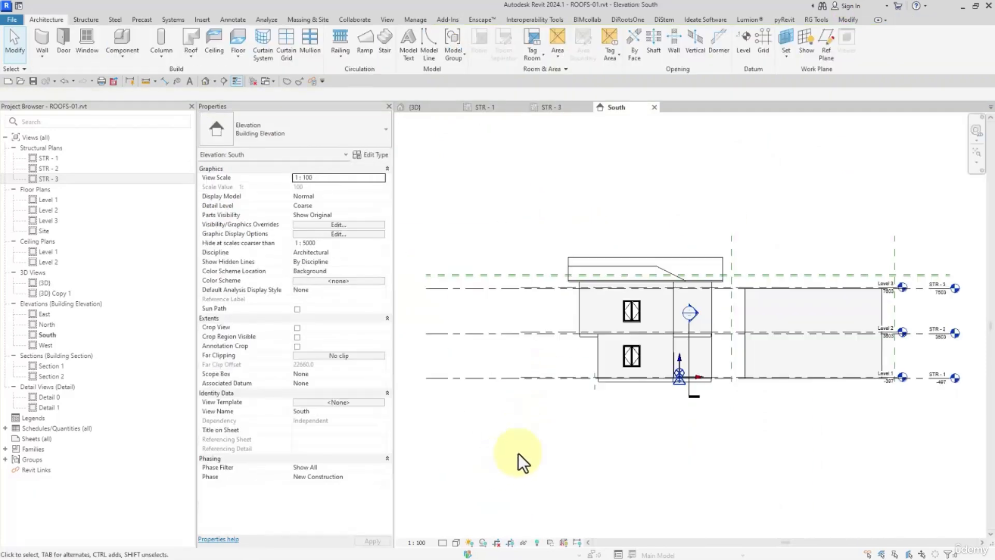
pyautogui.keyDown('shift'); pyautogui.hscroll(3, 552, 326); pyautogui.keyUp('shift')
pyautogui.click(682, 241)
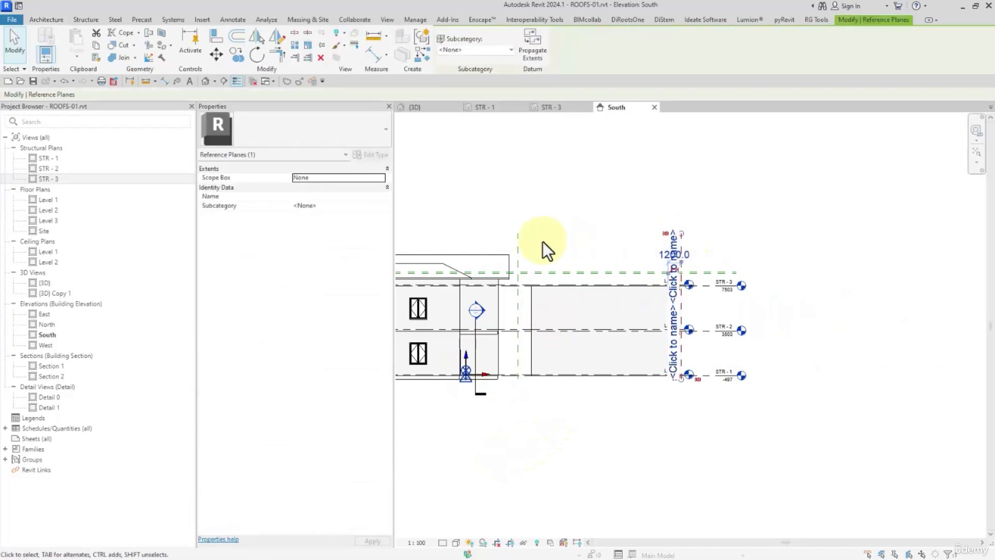
pyautogui.click(518, 237)
pyautogui.click(565, 215)
pyautogui.moveTo(564, 214); pyautogui.dragTo(617, 225, button='middle')
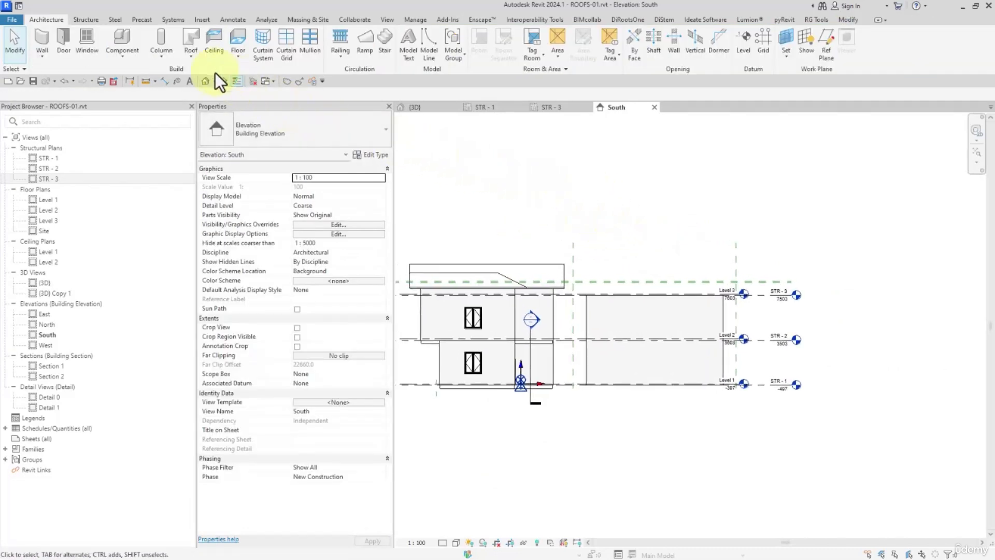
# - Start a roof by extrusion on the reference plane roof-02, with Level 3 as reference level and an offset of 0.0
pyautogui.click(194, 58)
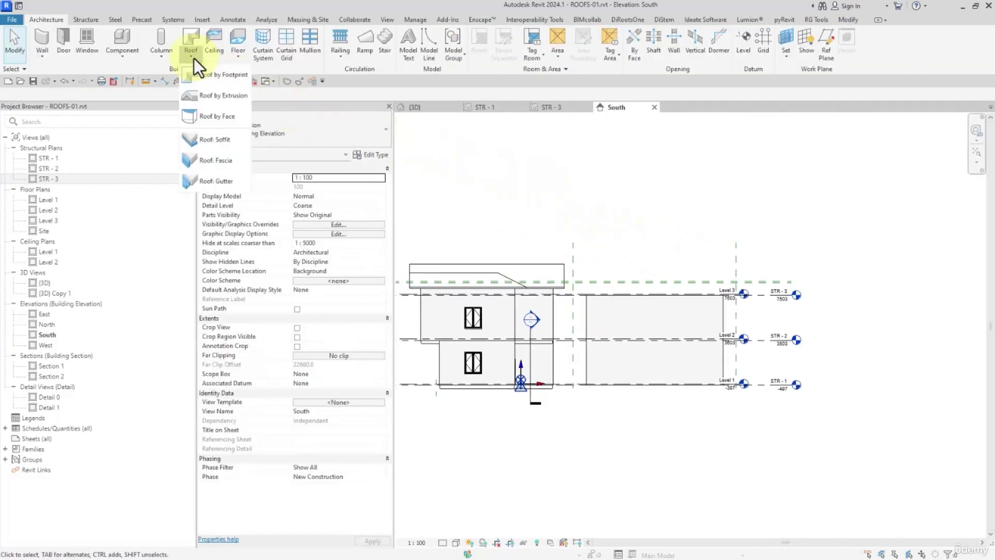
pyautogui.click(195, 101)
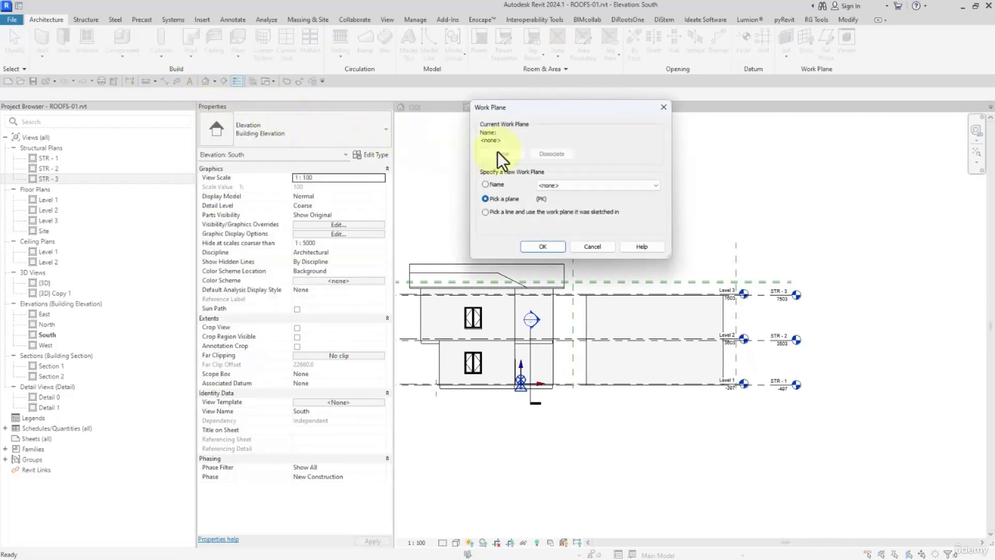
pyautogui.moveTo(531, 114); pyautogui.dragTo(424, 159)
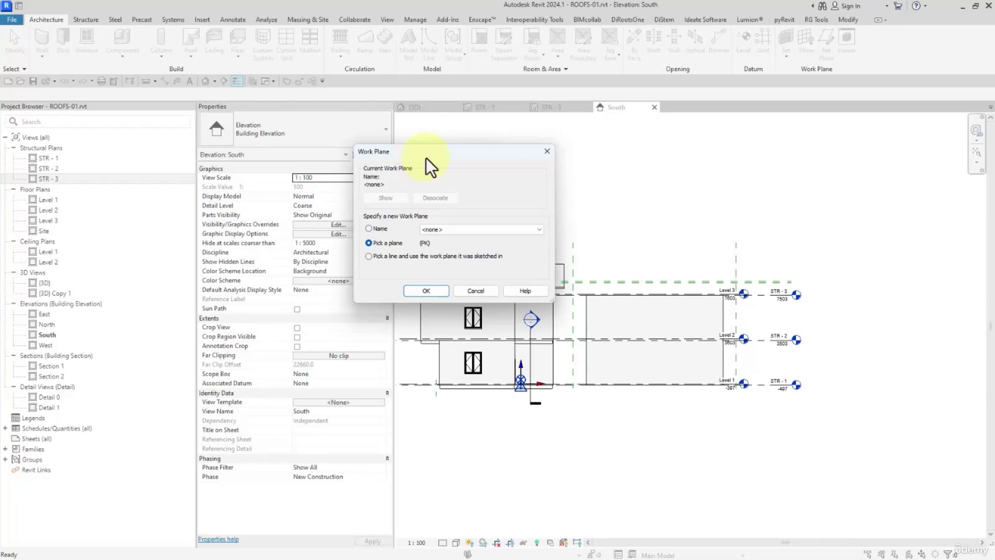
pyautogui.click(370, 229)
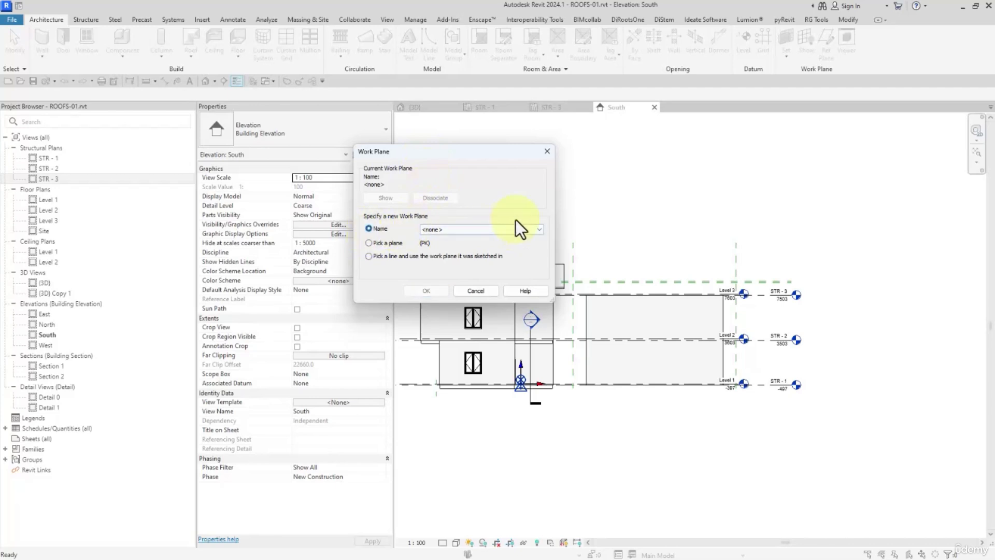
pyautogui.click(508, 230)
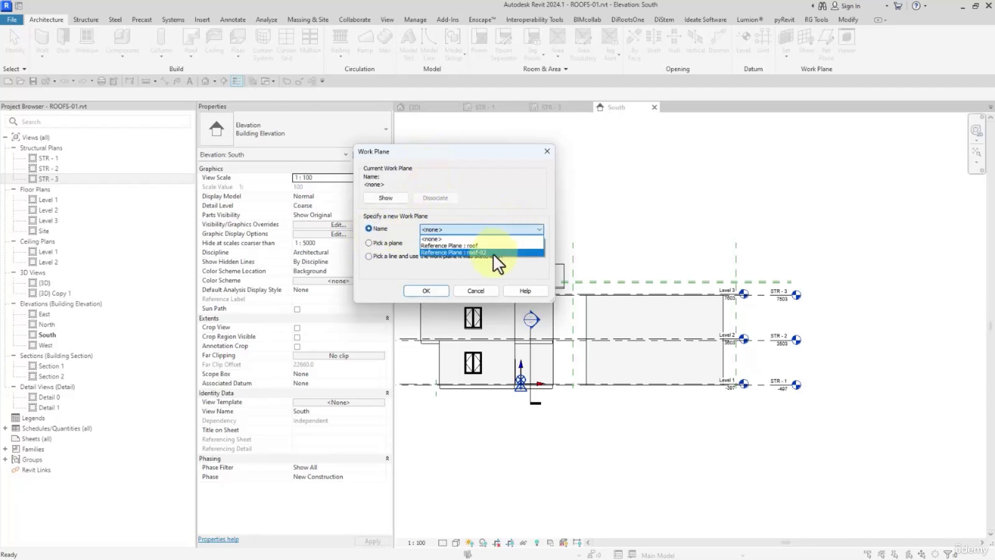
pyautogui.click(493, 253)
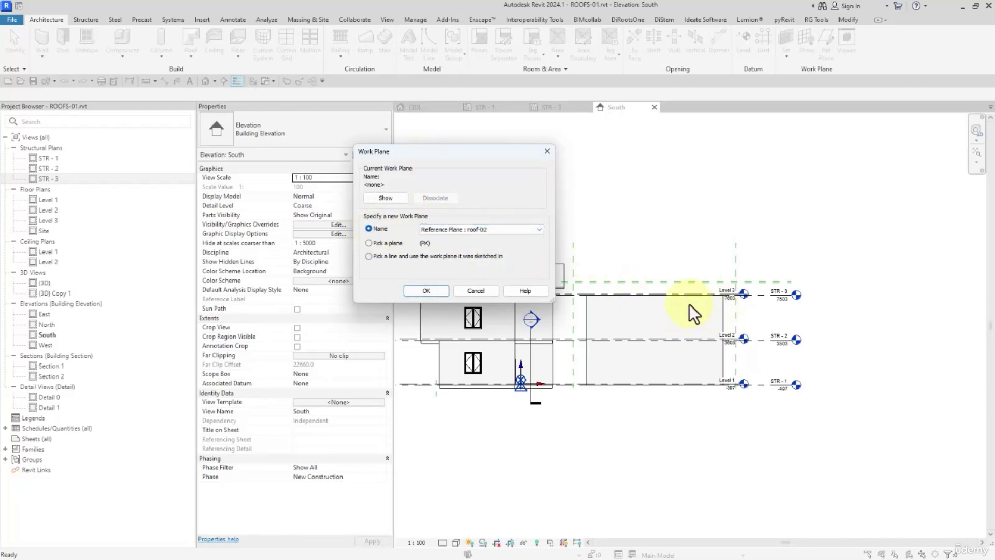
pyautogui.click(415, 289)
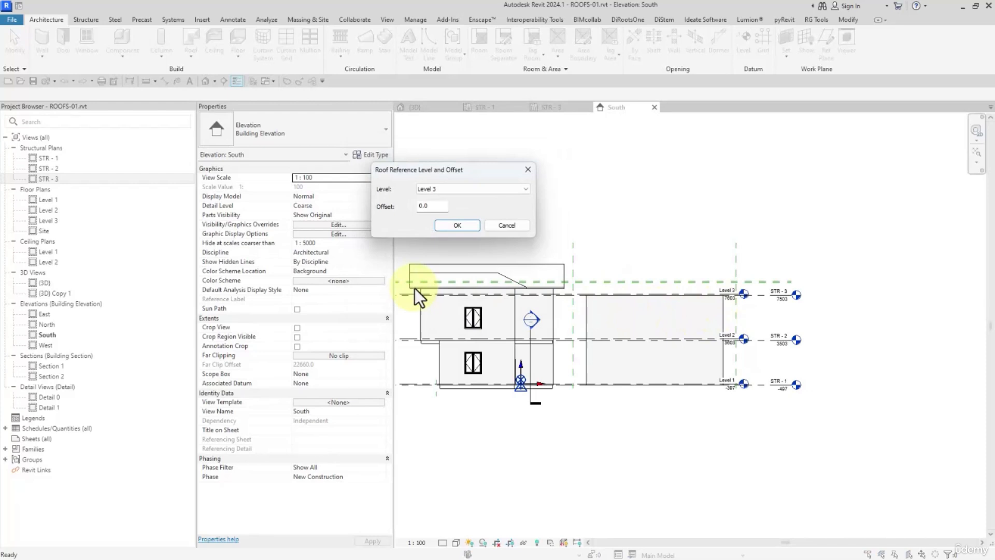
pyautogui.click(455, 228)
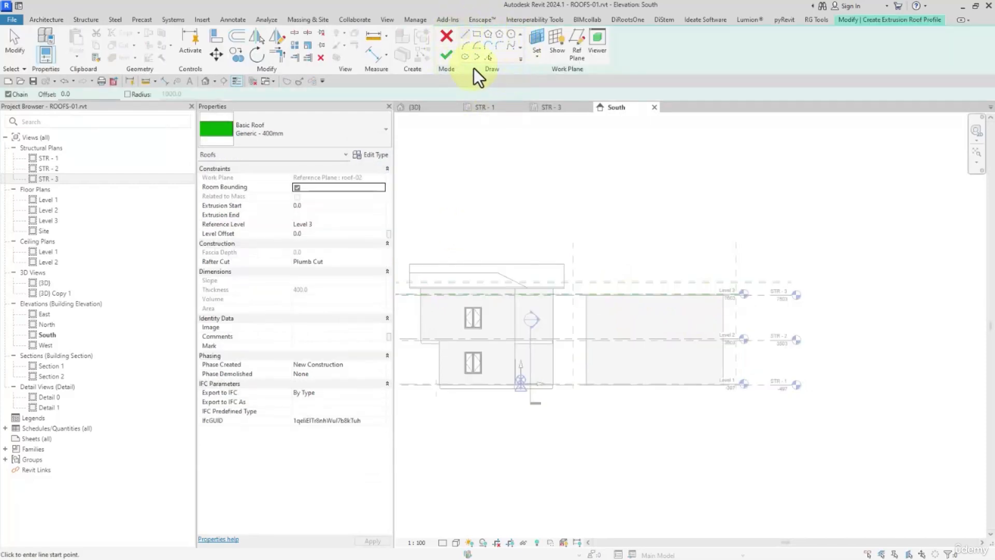
# - Sketch an S-shaped spline roof profile from the right vertical reference plane, just below Level 3, over the building to the left vertical reference plane
pyautogui.click(512, 46)
pyautogui.scroll(5, 736, 306)
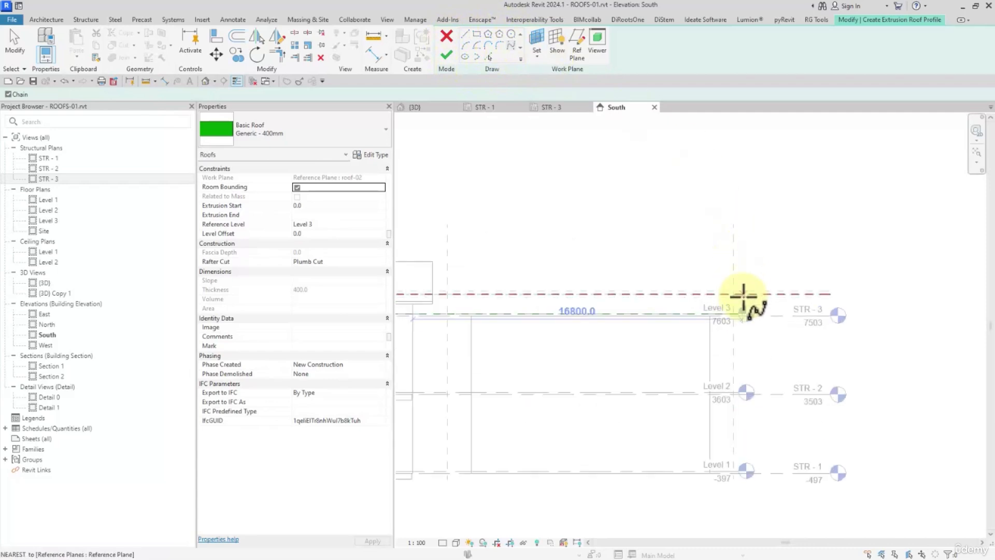
pyautogui.click(730, 312)
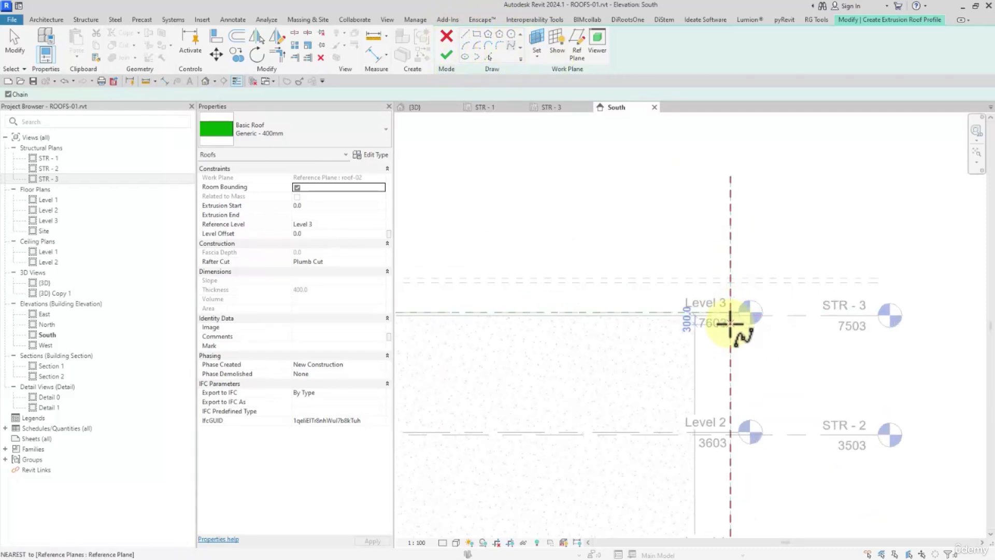
pyautogui.click(730, 350)
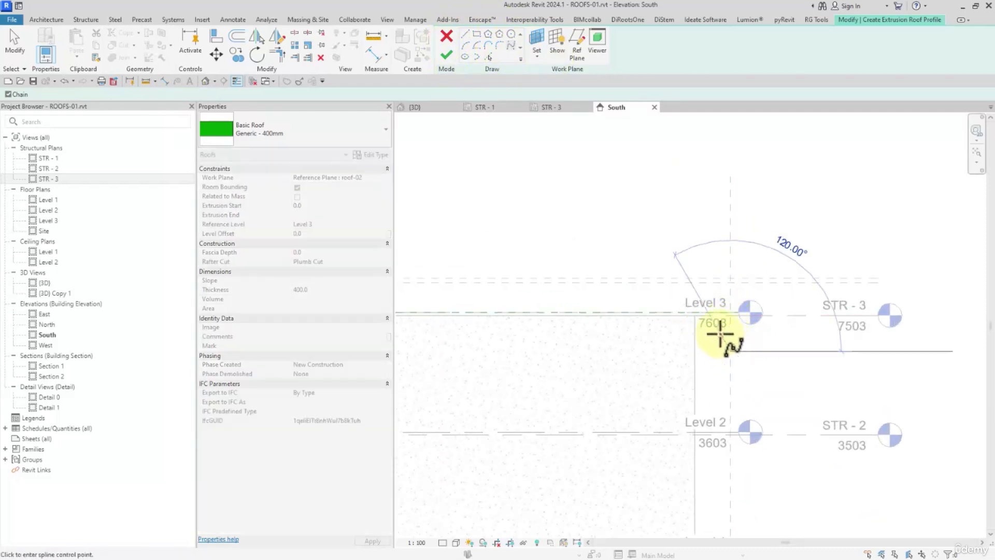
pyautogui.moveTo(589, 218); pyautogui.dragTo(784, 258, button='middle')
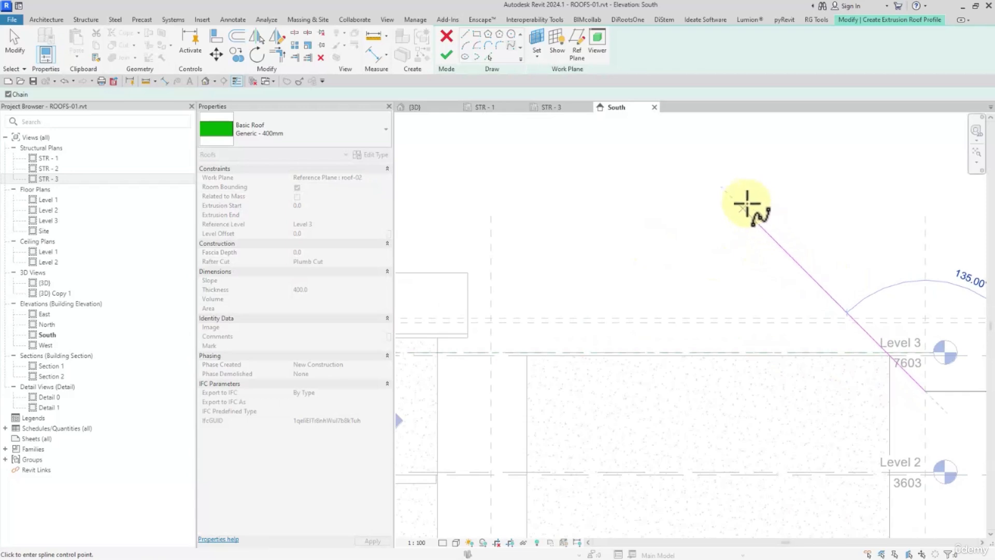
pyautogui.click(740, 204)
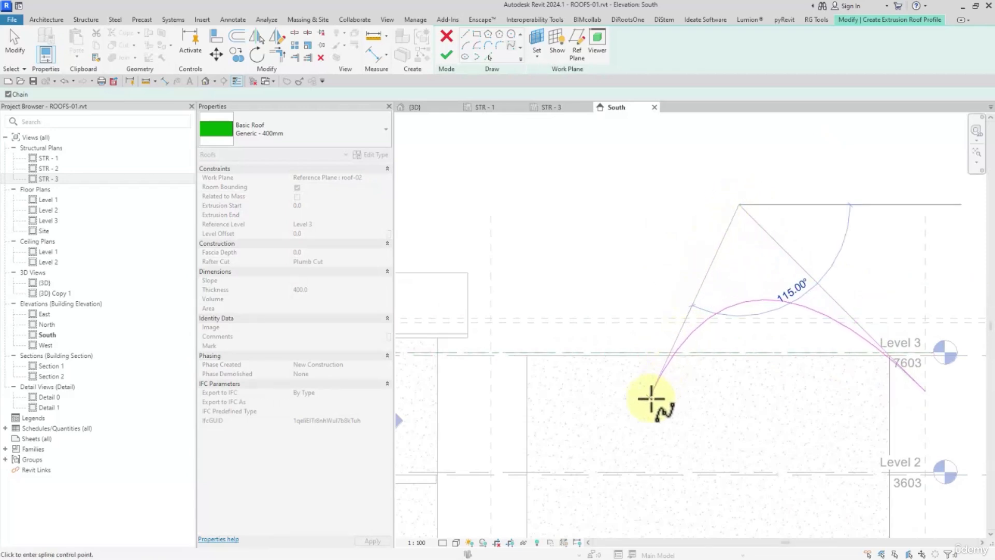
pyautogui.click(601, 395)
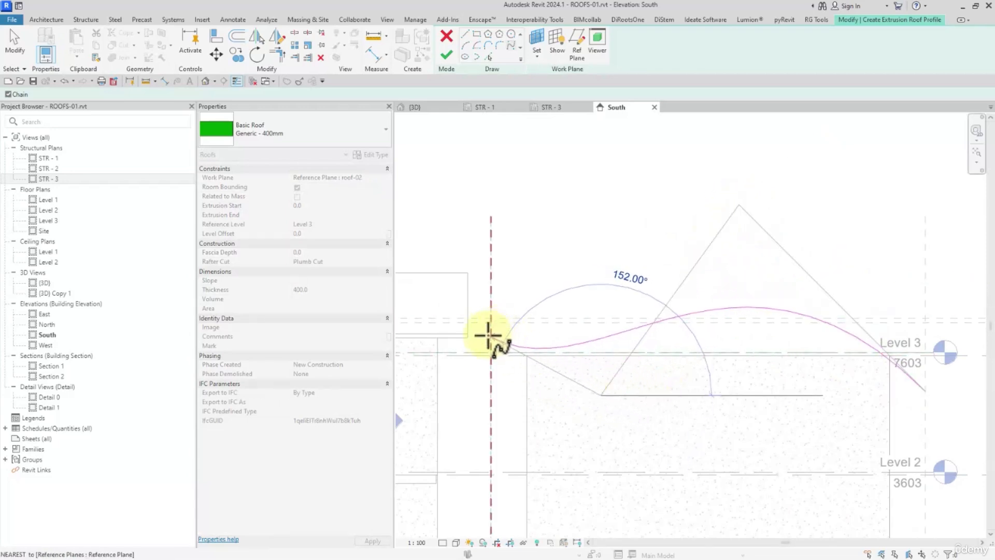
pyautogui.click(29, 58)
# - Raise the spline's upper control point to heighten the curve's crest and finish the roof profile
pyautogui.click(684, 318)
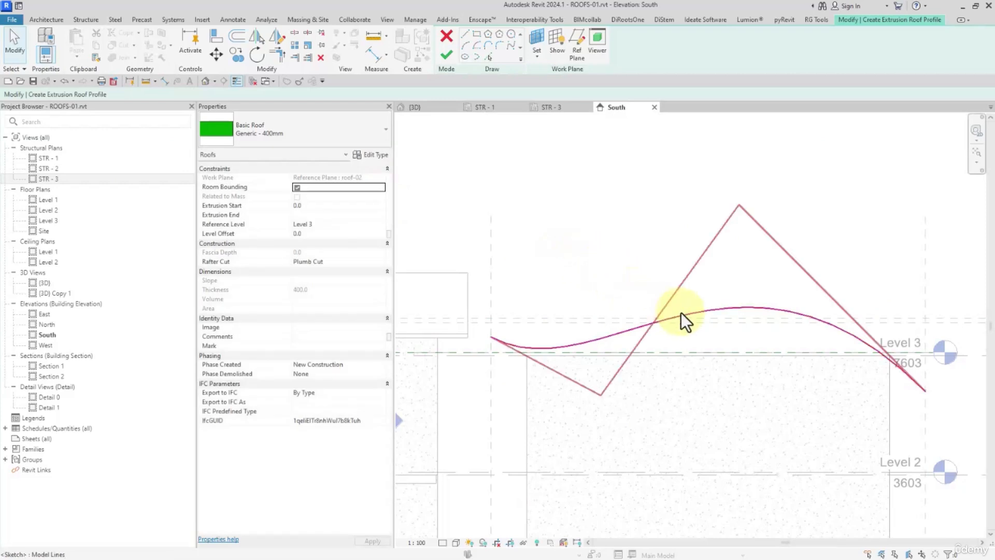
pyautogui.moveTo(739, 206); pyautogui.dragTo(745, 143)
pyautogui.click(672, 233)
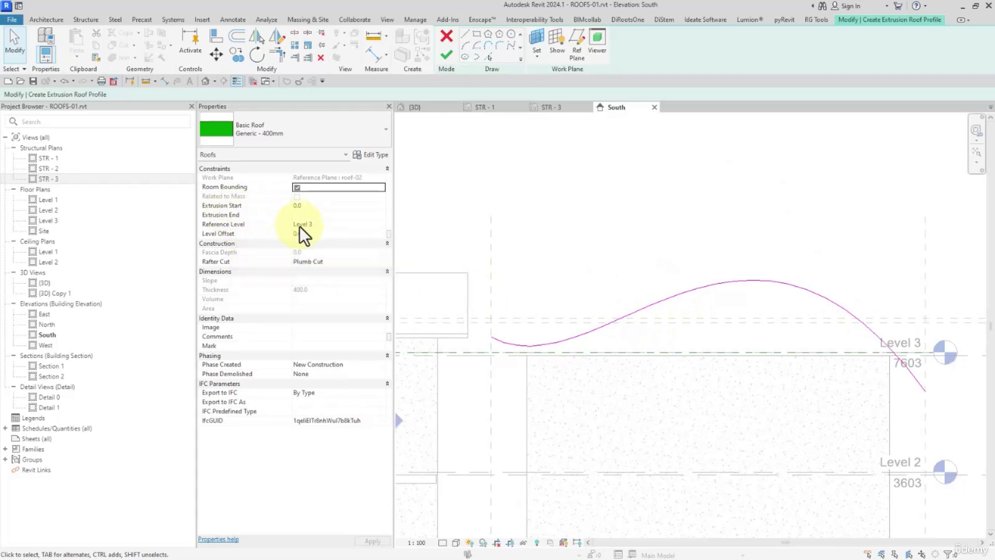
pyautogui.click(447, 55)
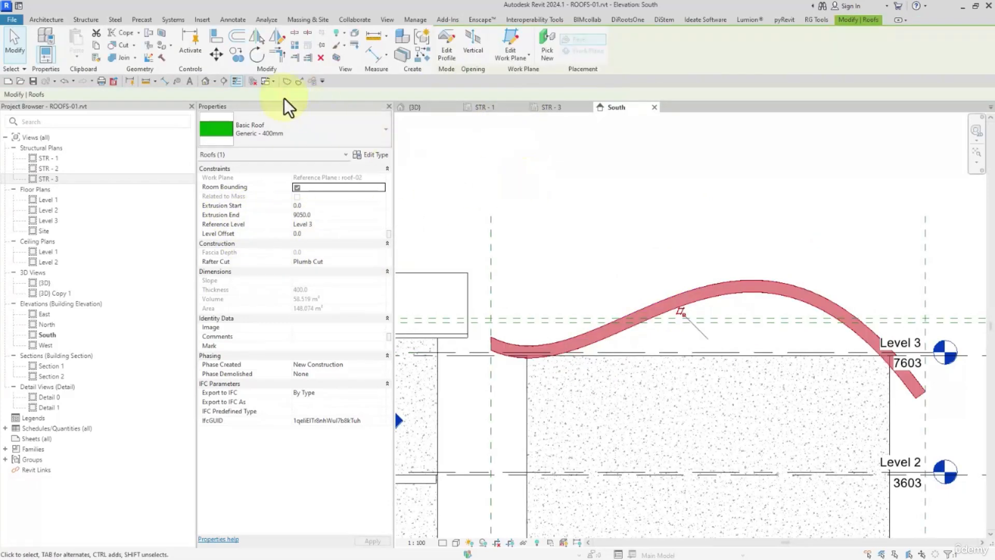
# - Set the curved roof's Extrusion End to 10250 in the 3D view so it overhangs the building's rear wall
pyautogui.click(203, 81)
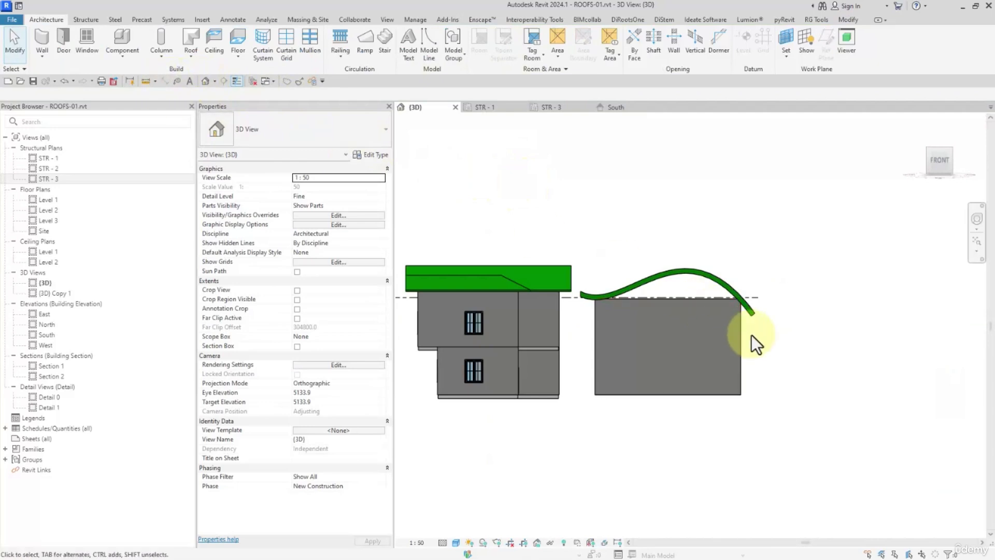
pyautogui.moveTo(751, 334); pyautogui.dragTo(587, 392, button='middle')
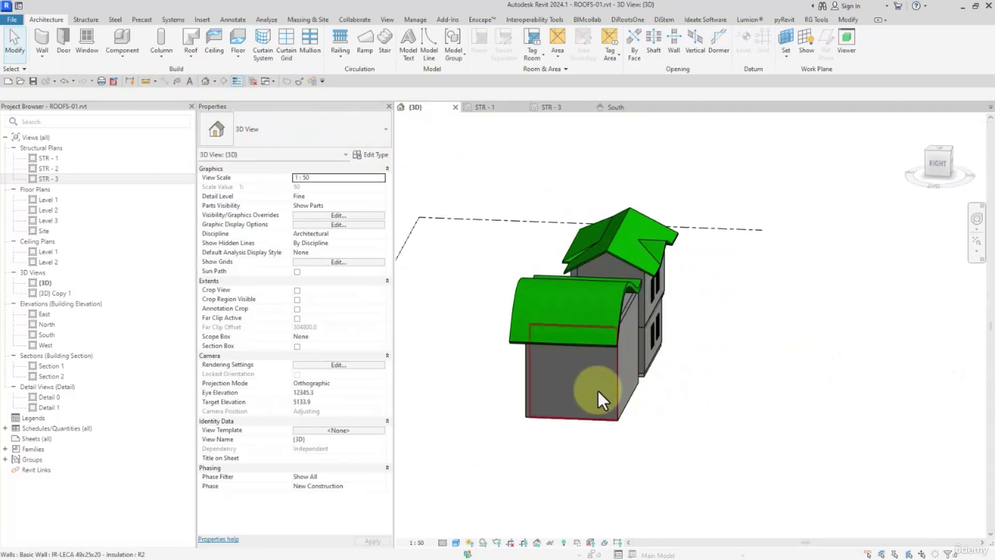
pyautogui.click(941, 164)
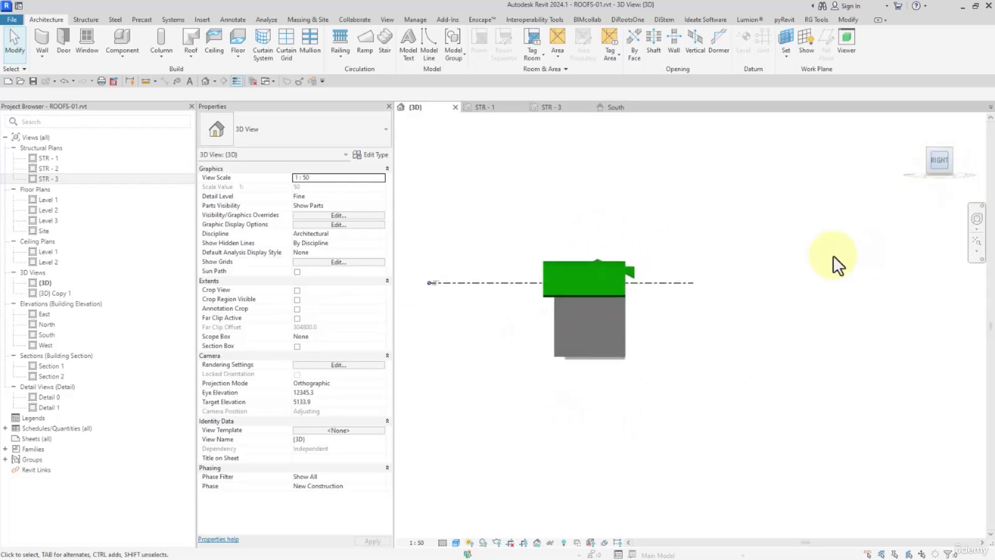
pyautogui.scroll(5, 673, 300)
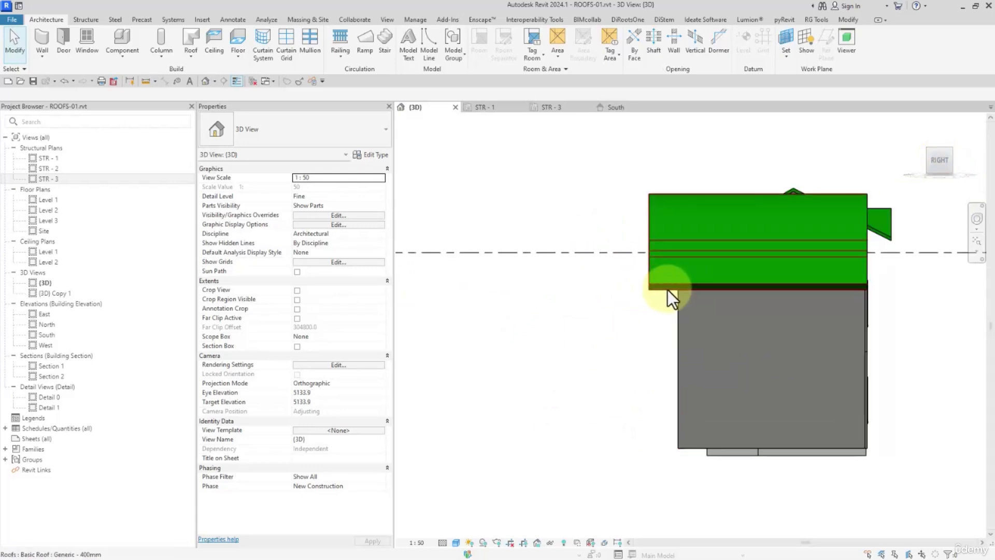
pyautogui.click(695, 275)
pyautogui.moveTo(729, 271); pyautogui.dragTo(656, 289, button='middle')
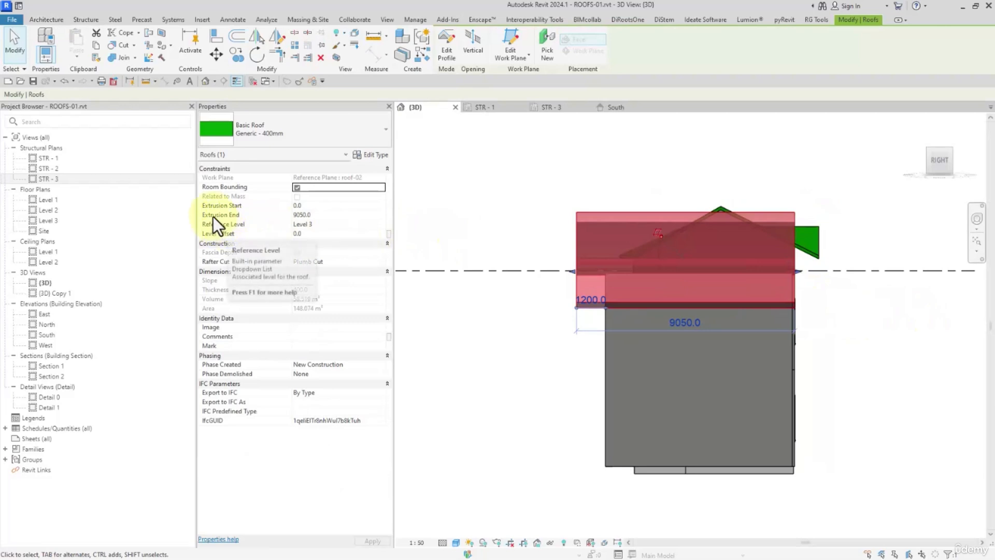
pyautogui.click(310, 209)
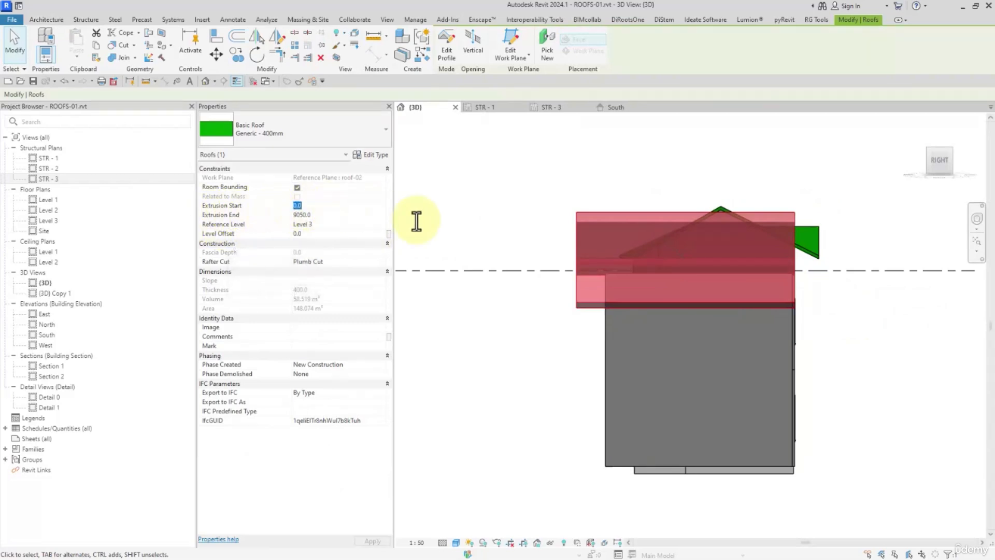
pyautogui.click(297, 215)
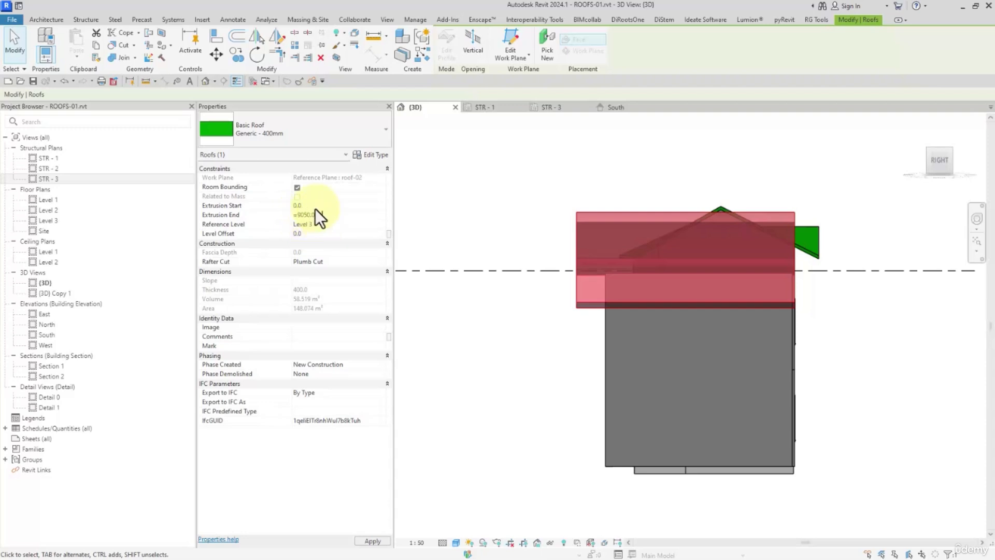
pyautogui.press('Return')
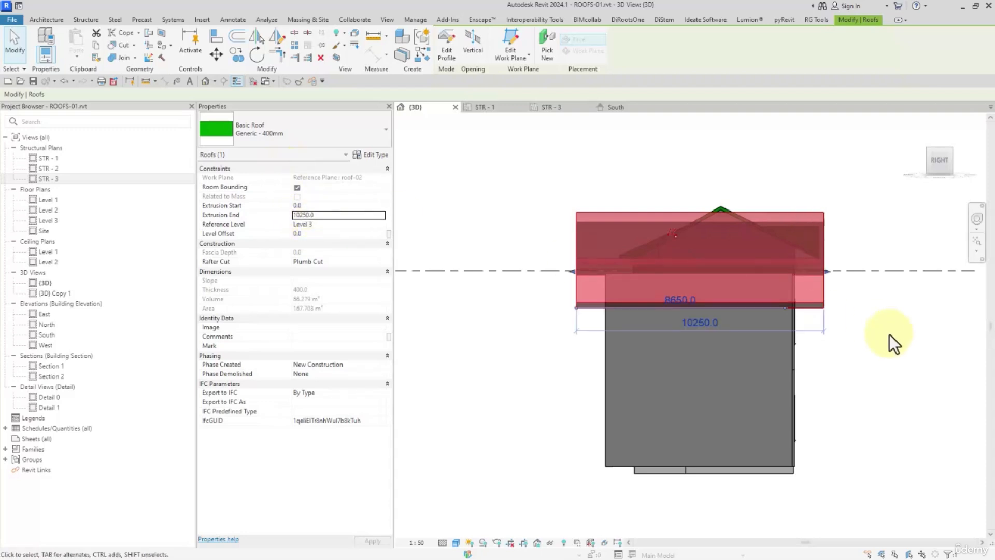
# - Try a Level Offset of 1500 on the curved roof and reset it to 0
pyautogui.click(920, 160)
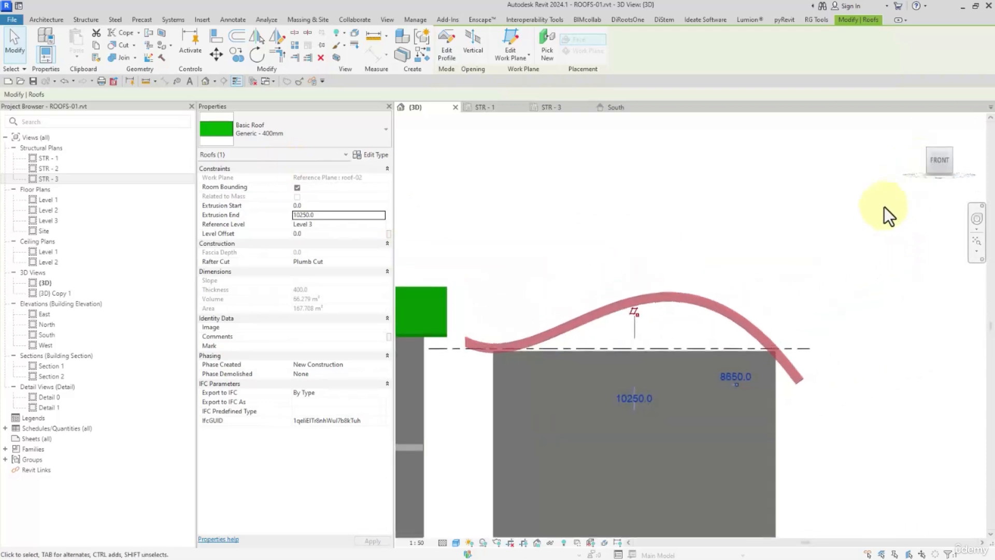
pyautogui.click(320, 235)
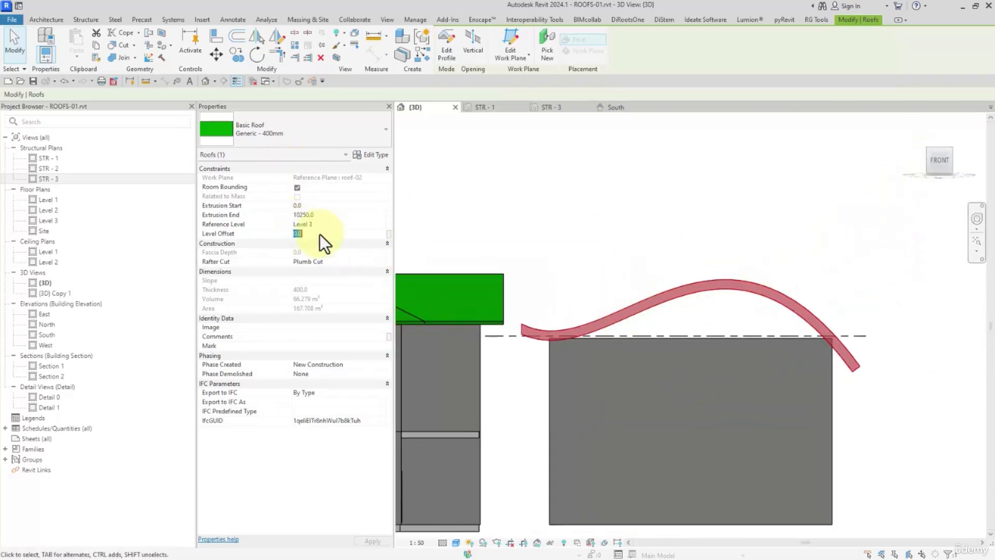
pyautogui.write('1500')
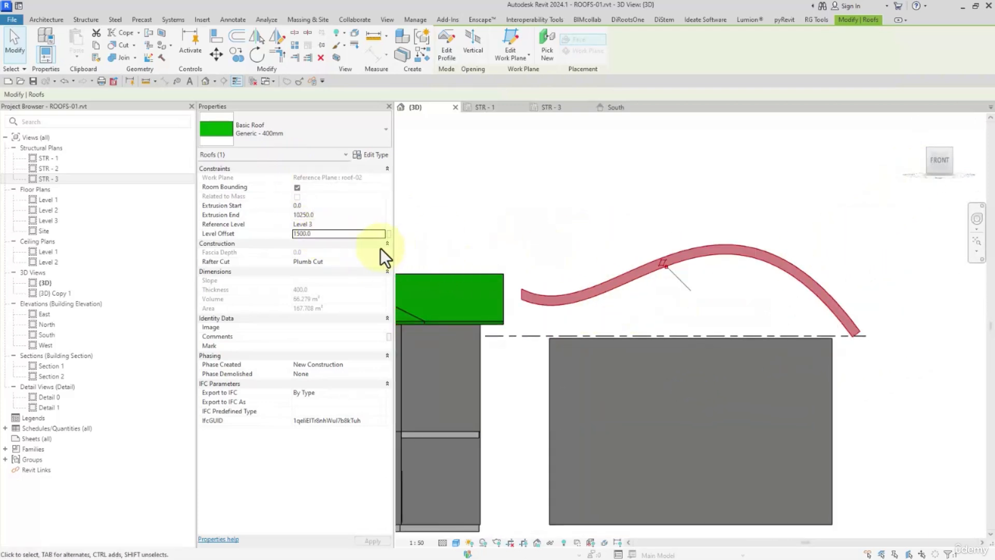
pyautogui.write('0')
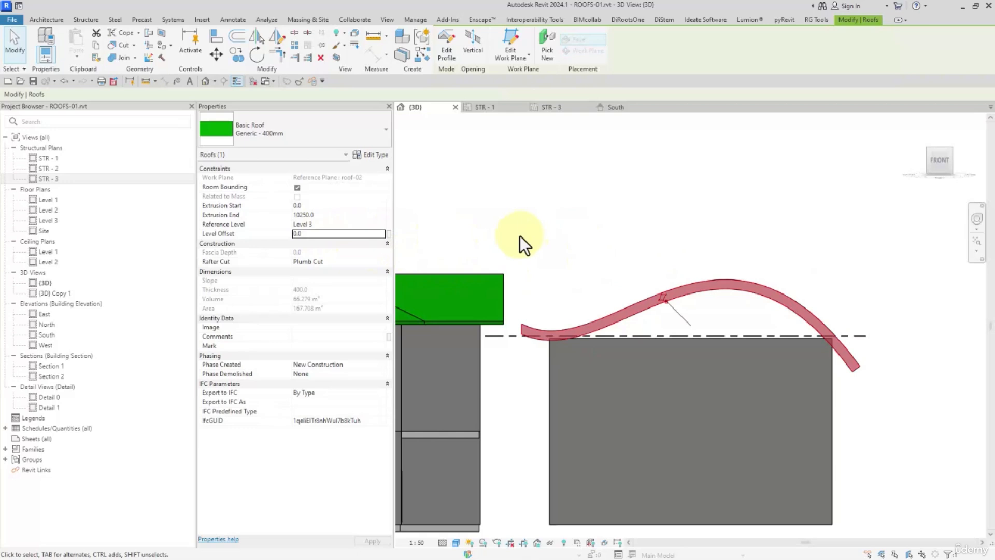
pyautogui.scroll(-1, 582, 286)
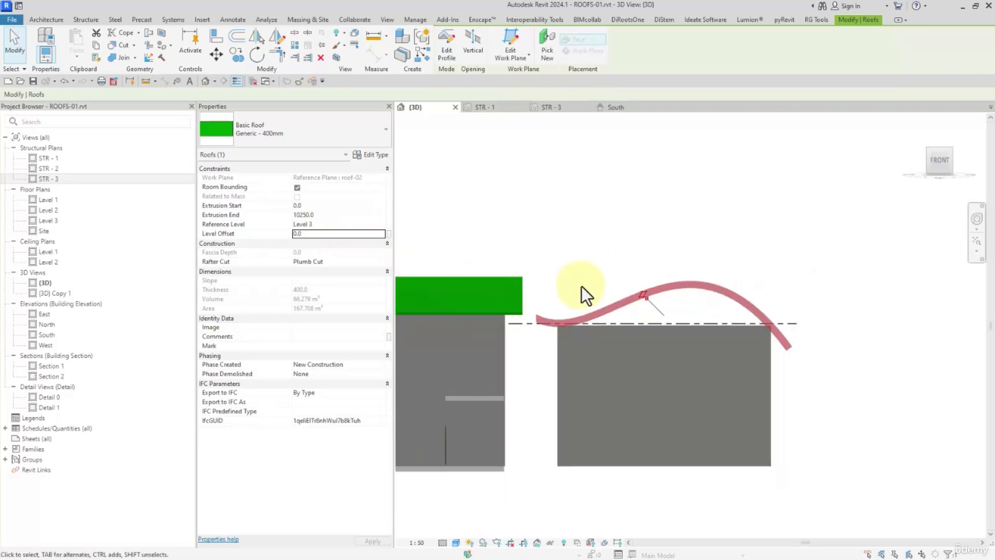
pyautogui.press('Escape')
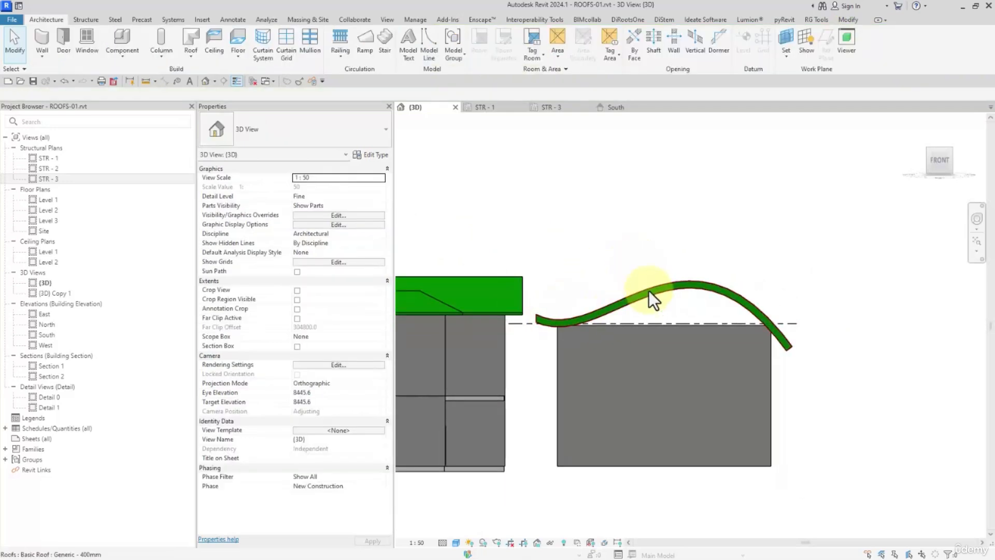
# - Edit the curved roof's profile, raising the upper spline control point and lowering the lower one for a deeper S-curve, and finish the sketch
pyautogui.click(649, 293)
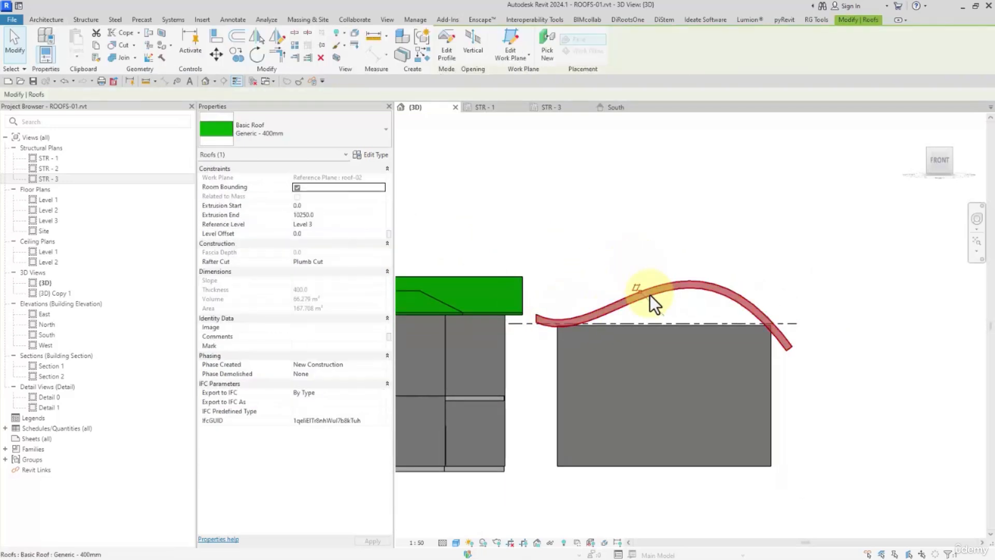
pyautogui.click(449, 50)
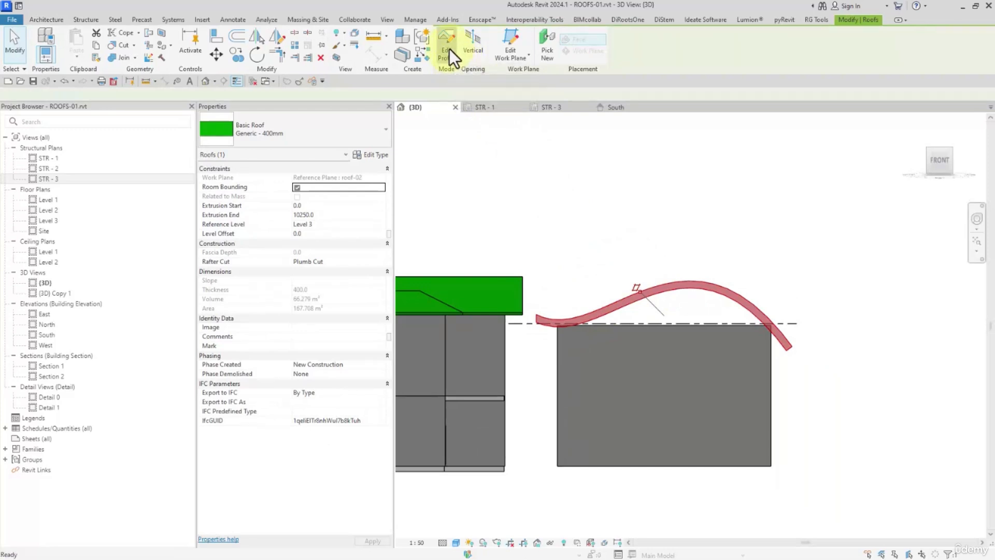
pyautogui.click(657, 284)
pyautogui.moveTo(689, 213); pyautogui.dragTo(688, 150)
pyautogui.moveTo(601, 344); pyautogui.dragTo(648, 437)
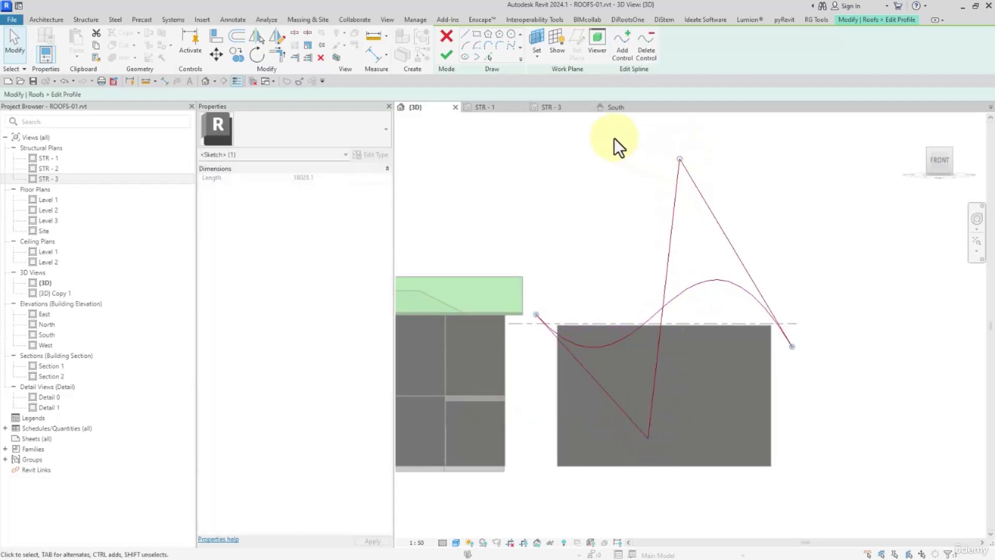
pyautogui.click(528, 129)
pyautogui.click(448, 55)
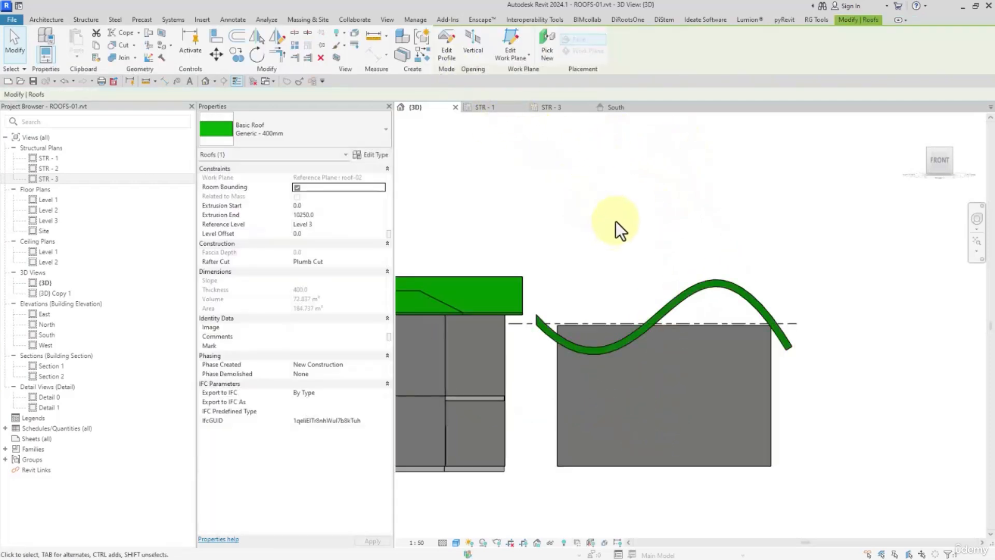
# - Attach the tops of the simple building's four chained walls to the curved roof
pyautogui.moveTo(661, 226)
pyautogui.keyDown('shift'); pyautogui.mouseDown(button='middle')
pyautogui.moveTo(600, 295)
pyautogui.moveTo(648, 344)
pyautogui.moveTo(638, 329)
pyautogui.moveTo(646, 363)
pyautogui.moveTo(689, 360)
pyautogui.moveTo(593, 282)
pyautogui.moveTo(679, 357)
pyautogui.mouseUp(button='middle'); pyautogui.keyUp('shift')
pyautogui.press('Tab')
pyautogui.click(679, 357)
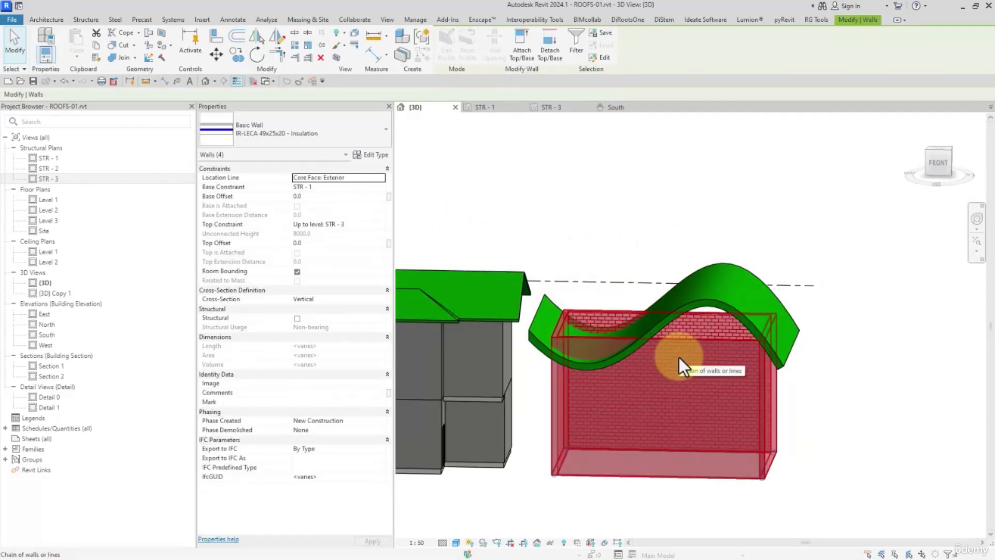
pyautogui.click(521, 41)
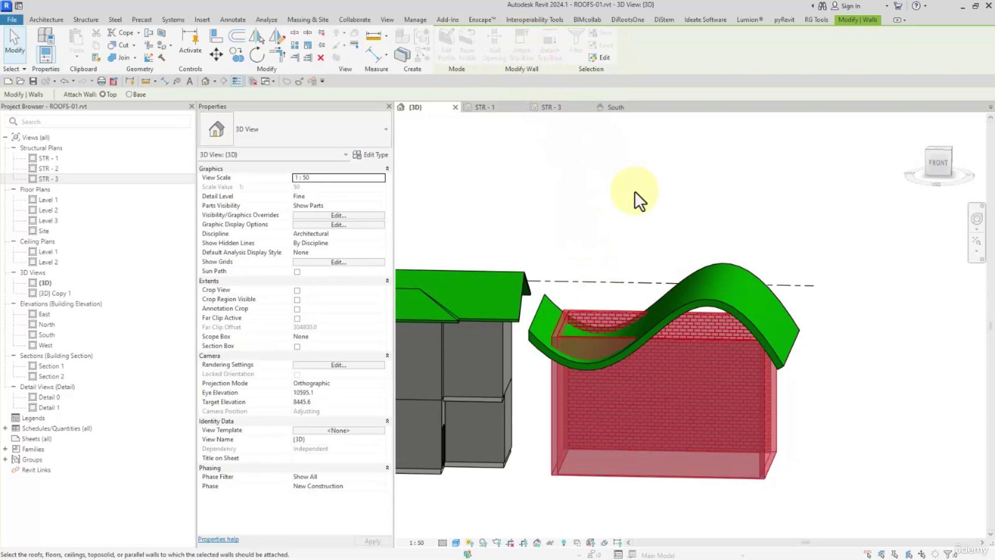
pyautogui.click(690, 275)
pyautogui.click(681, 225)
pyautogui.moveTo(681, 225)
pyautogui.keyDown('shift'); pyautogui.mouseDown(button='middle')
pyautogui.moveTo(766, 280)
pyautogui.moveTo(568, 222)
pyautogui.moveTo(521, 308)
pyautogui.moveTo(724, 389)
pyautogui.mouseUp(button='middle'); pyautogui.keyUp('shift')
# - Compare the opening commands available for the extruded curved roof with those for the neighbouring house's footprint roof
pyautogui.click(733, 336)
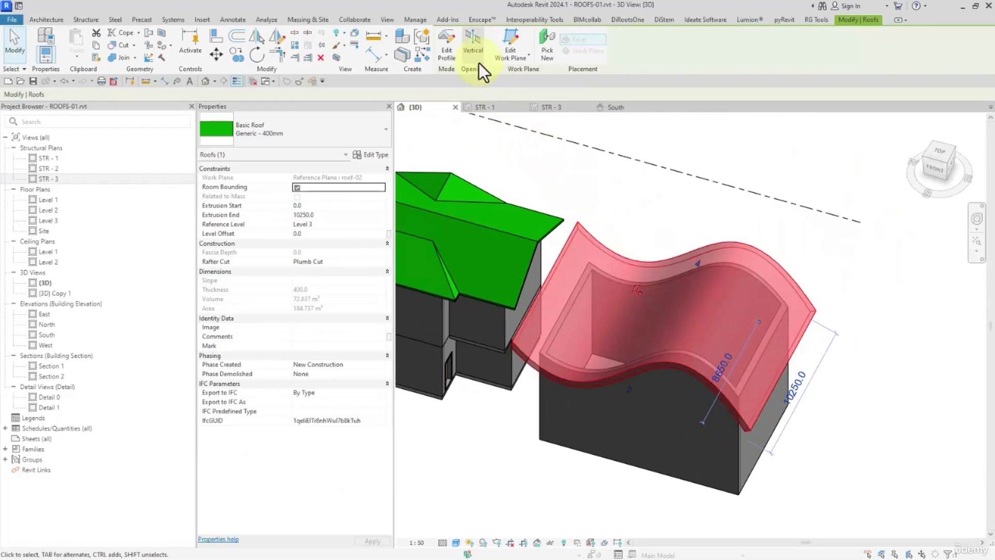
pyautogui.click(492, 232)
pyautogui.moveTo(492, 231); pyautogui.dragTo(562, 231, button='middle')
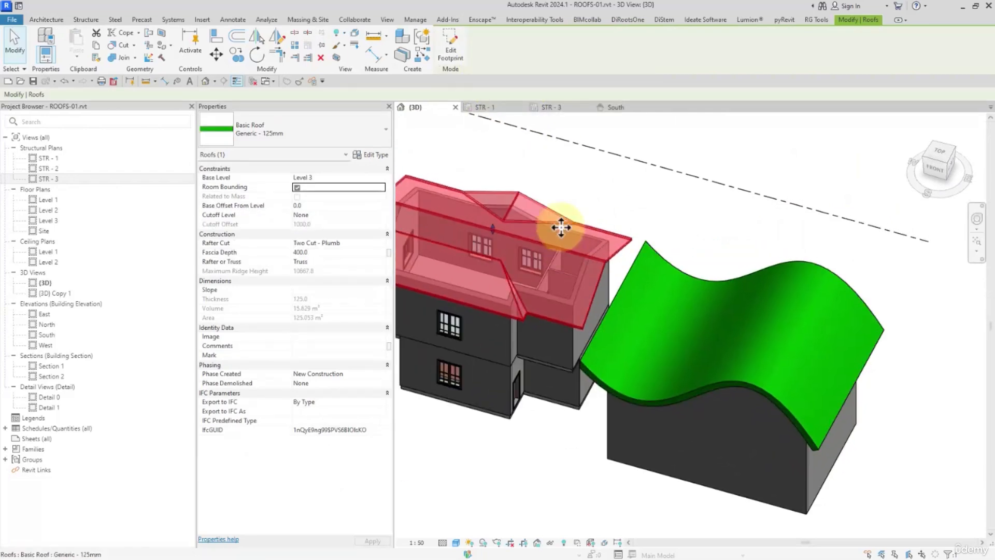
pyautogui.click(611, 191)
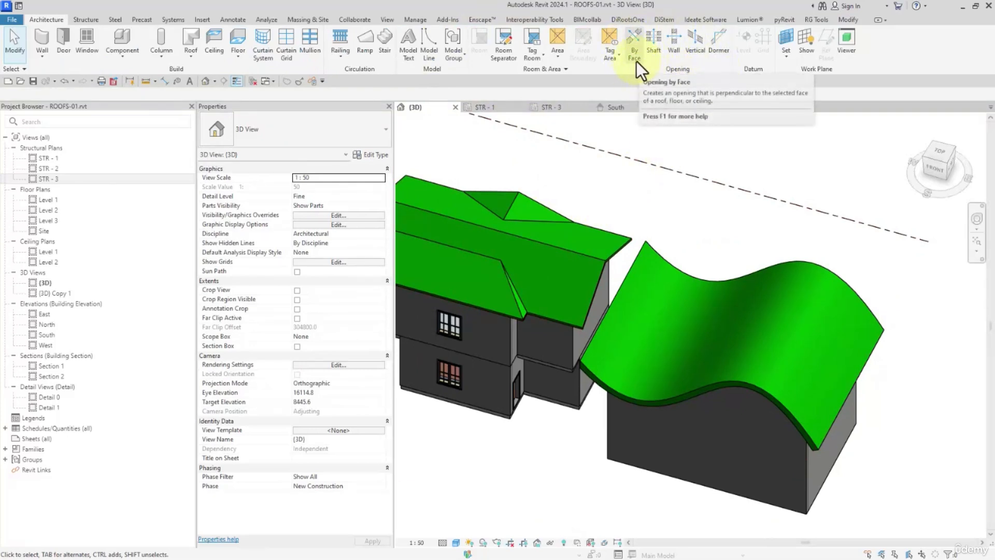
pyautogui.click(701, 58)
pyautogui.click(798, 334)
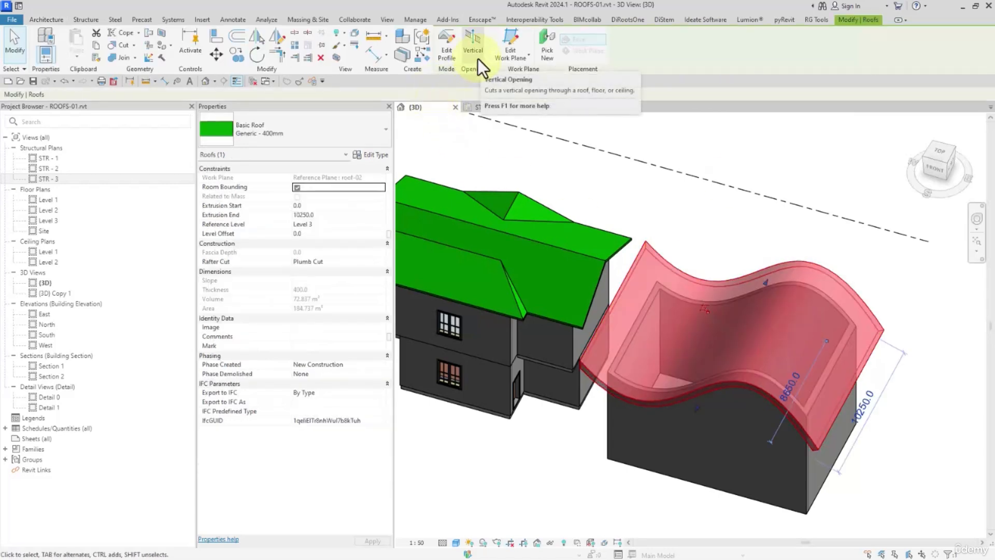
pyautogui.click(623, 212)
# - Start a vertical opening on the curved roof in top view and sketch two concentric circles on the roof's right half
pyautogui.click(933, 155)
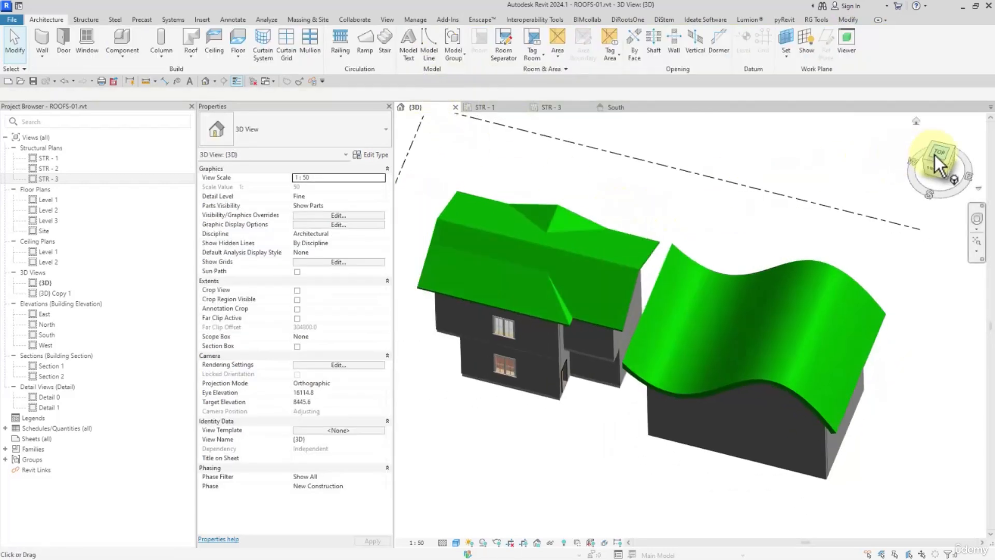
pyautogui.moveTo(839, 332); pyautogui.dragTo(781, 350, button='middle')
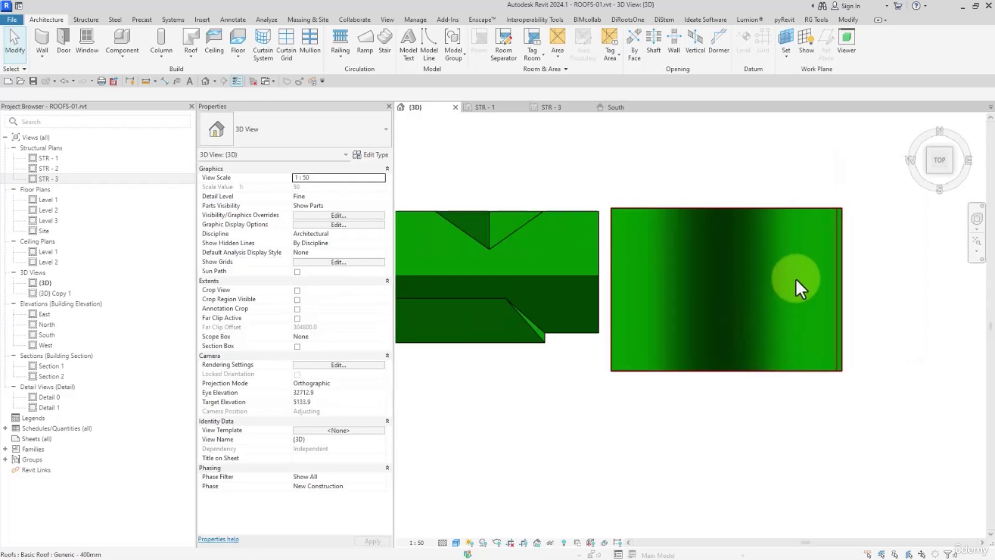
pyautogui.click(698, 45)
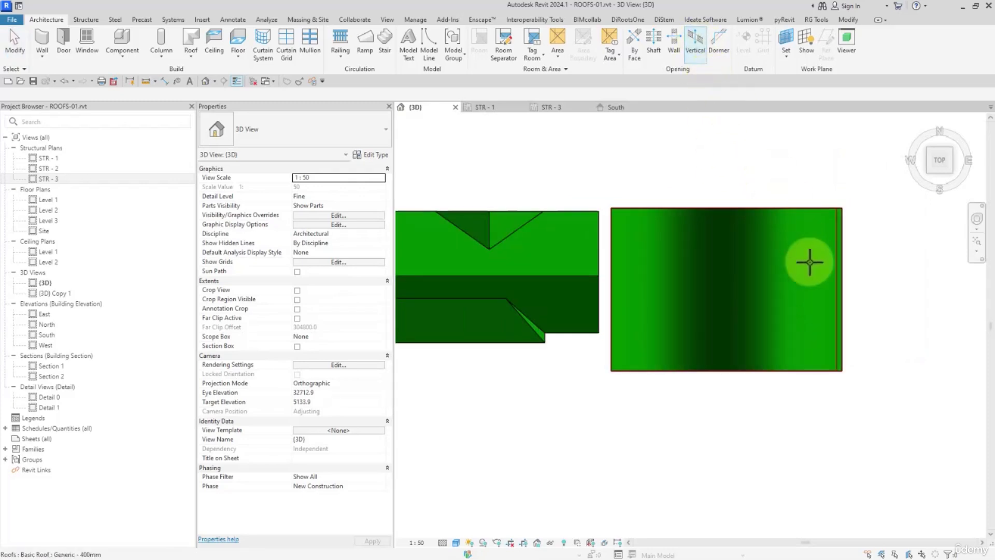
pyautogui.click(809, 263)
pyautogui.click(511, 34)
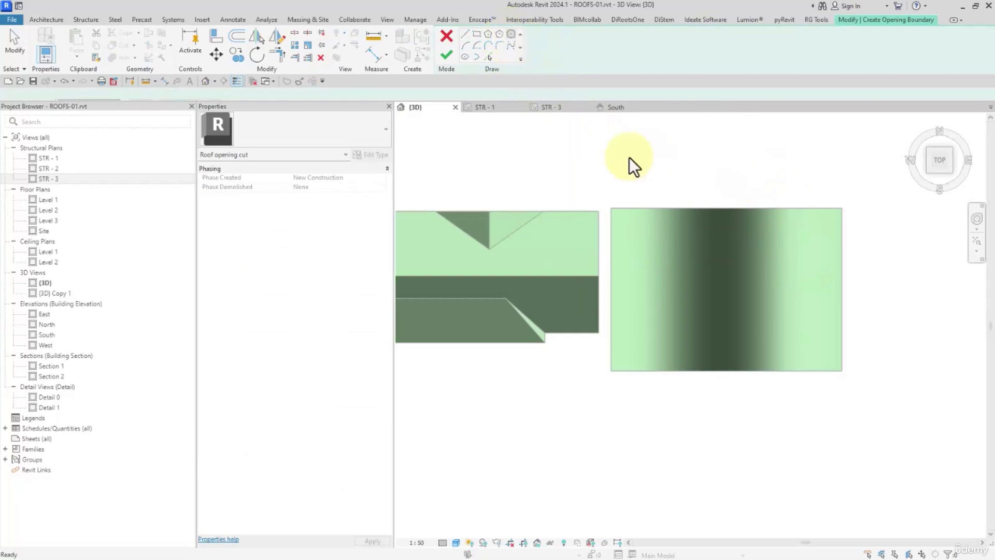
pyautogui.scroll(2, 804, 345)
pyautogui.click(770, 261)
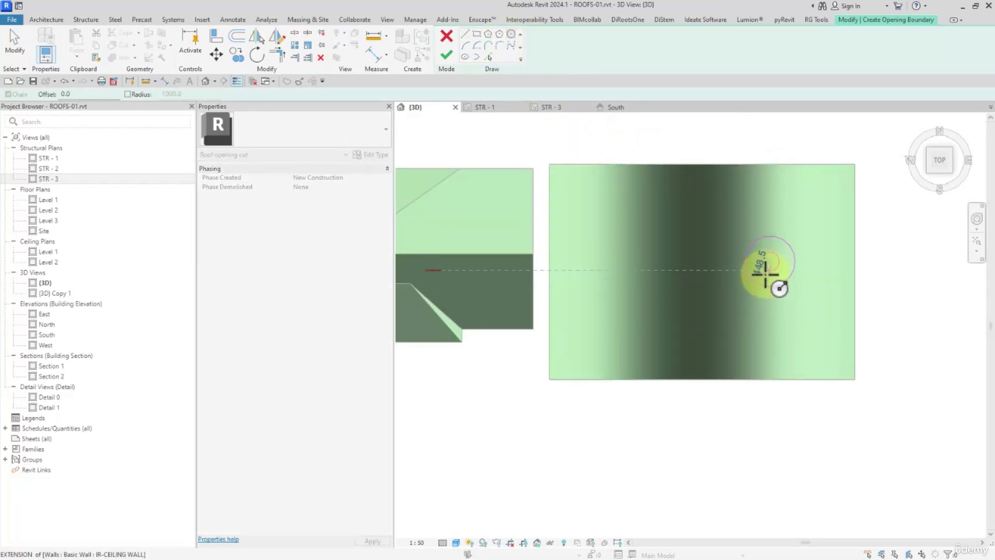
pyautogui.click(767, 270)
# - Delete the inner circle from the opening boundary and finish the single circular opening
pyautogui.click(446, 55)
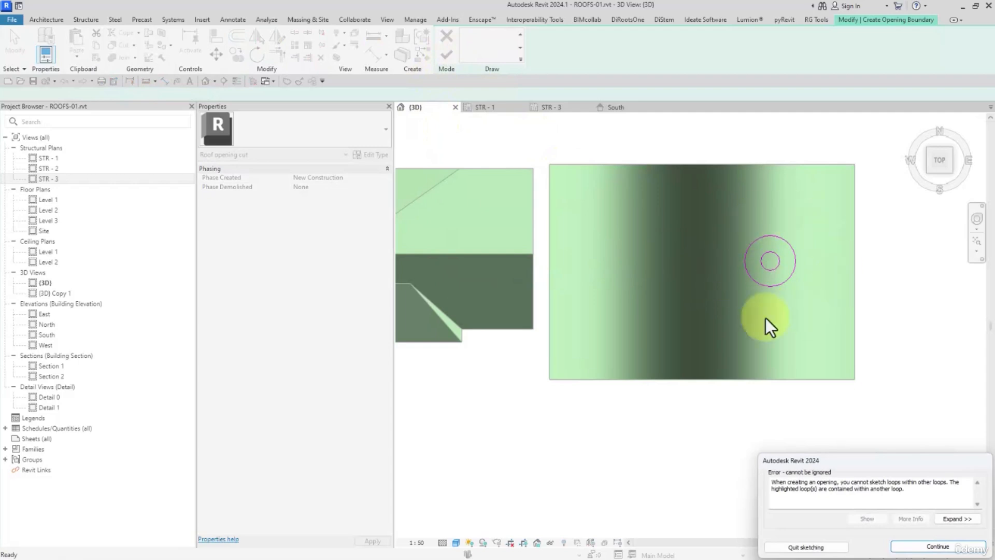
pyautogui.click(930, 544)
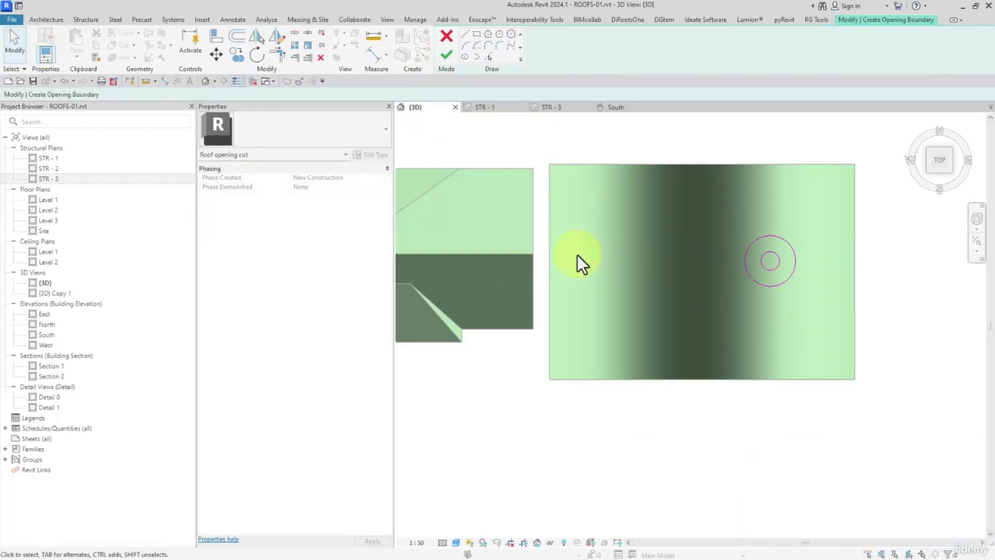
pyautogui.click(757, 269)
pyautogui.click(326, 58)
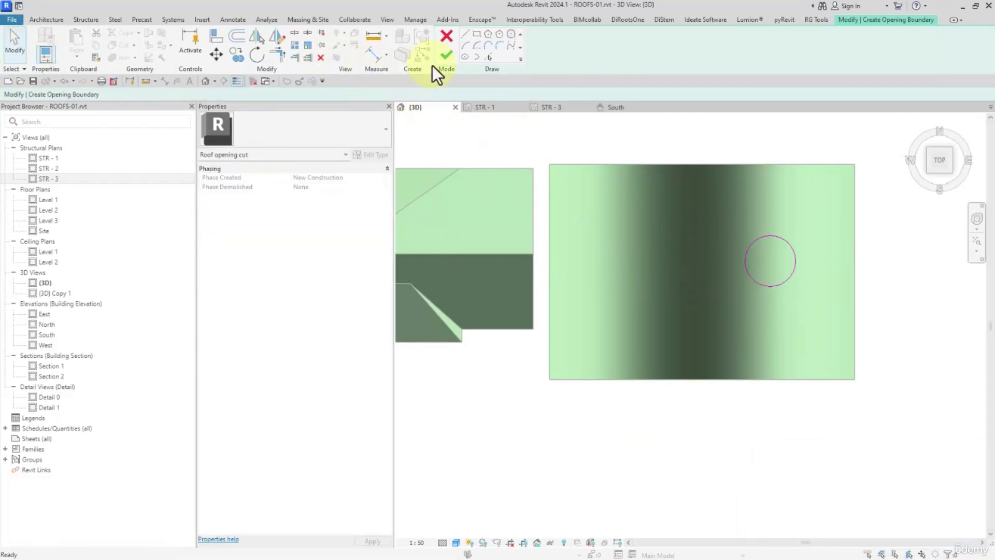
pyautogui.click(447, 55)
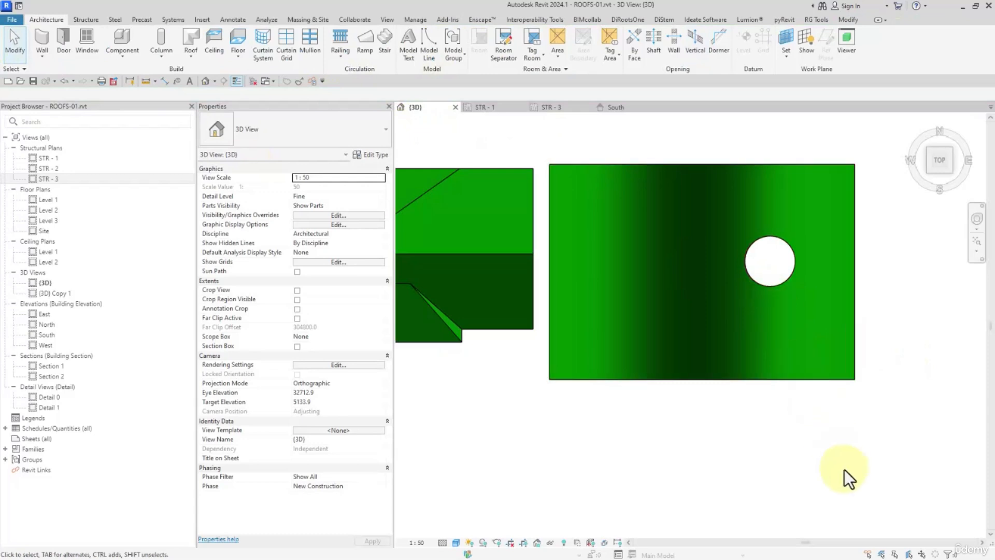
# - Cut a vertical opening from the curved roof's own profile mode with three concentric circles on its left half, the innermost about 725 in radius
pyautogui.click(771, 341)
pyautogui.click(725, 236)
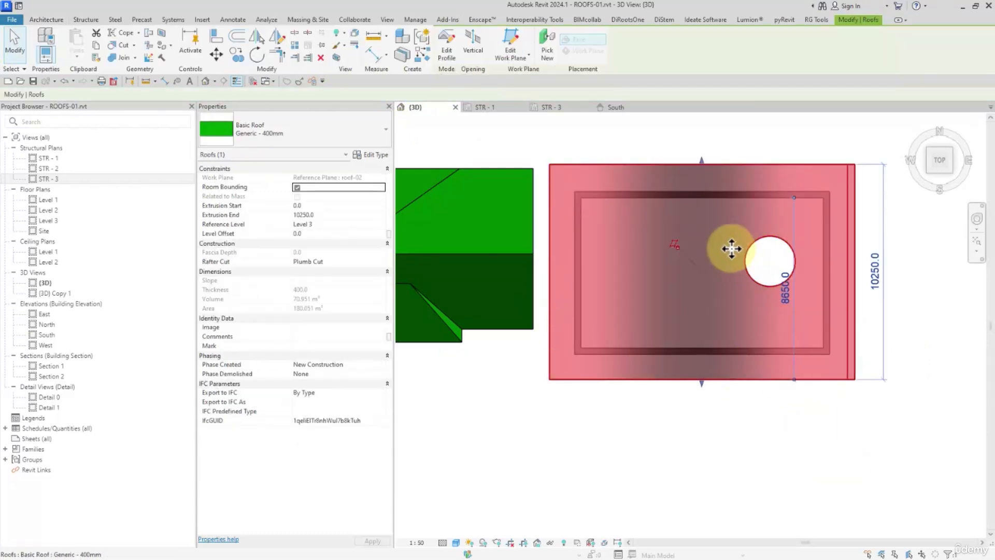
pyautogui.click(473, 42)
pyautogui.click(512, 34)
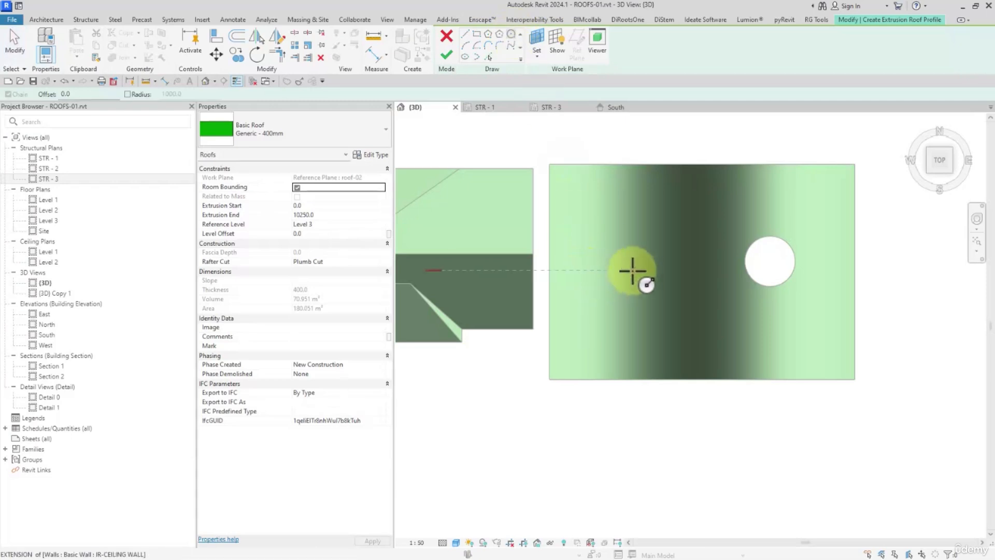
pyautogui.click(641, 270)
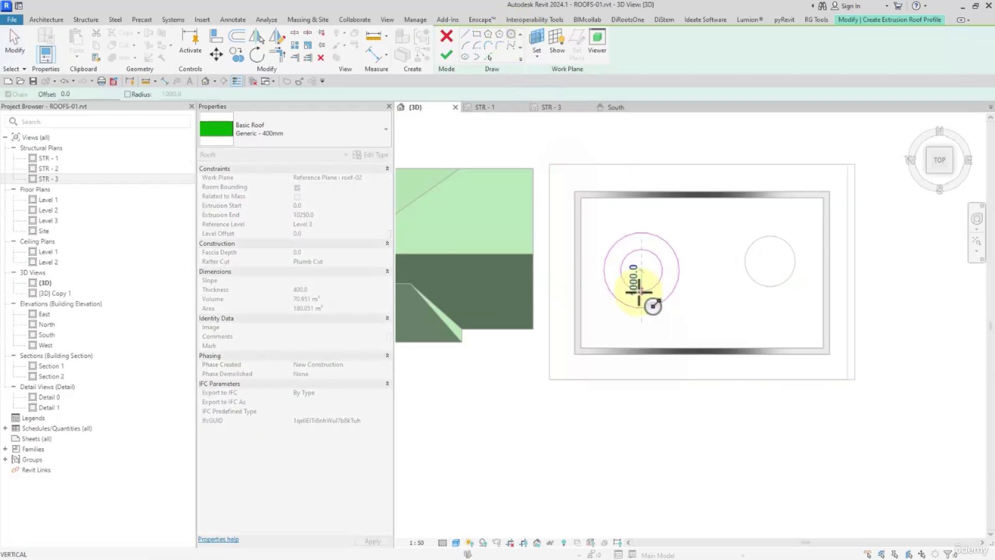
pyautogui.click(641, 293)
pyautogui.click(641, 270)
pyautogui.click(640, 285)
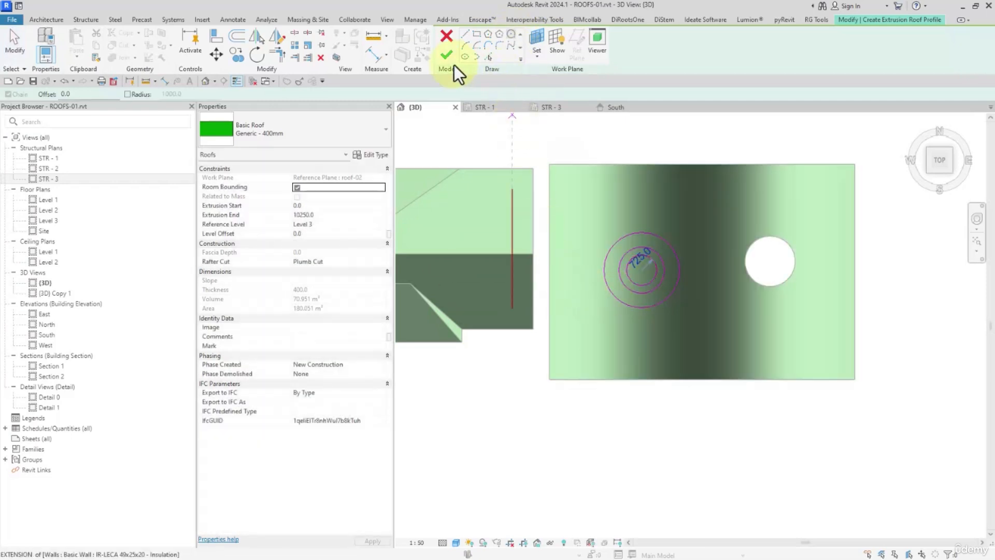
pyautogui.click(445, 55)
pyautogui.click(699, 472)
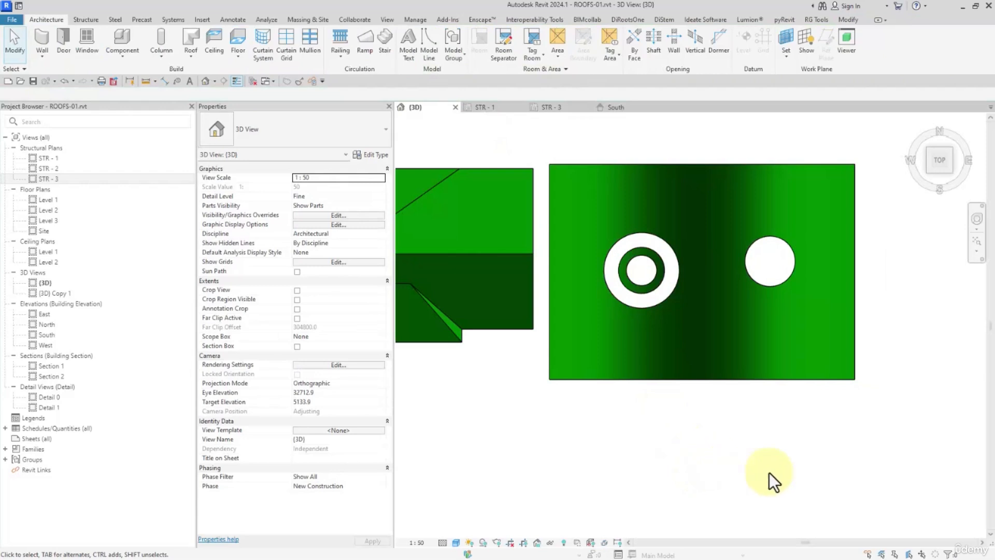
# - Examine the two openings in 3D and check the curved roof's profile sketch, leaving it unedited
pyautogui.keyDown('shift'); pyautogui.moveTo(769, 472); pyautogui.dragTo(813, 311, button='middle'); pyautogui.keyUp('shift')
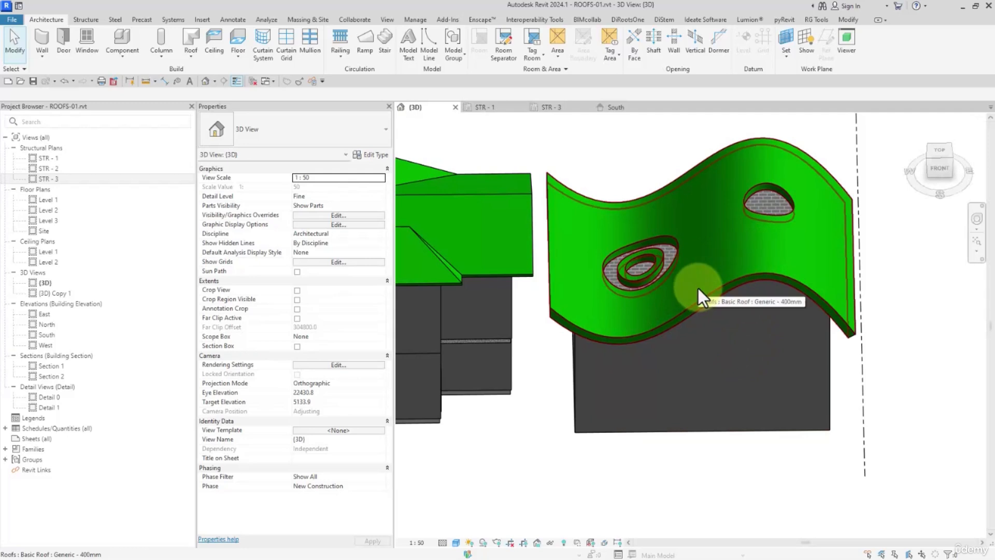
pyautogui.click(738, 277)
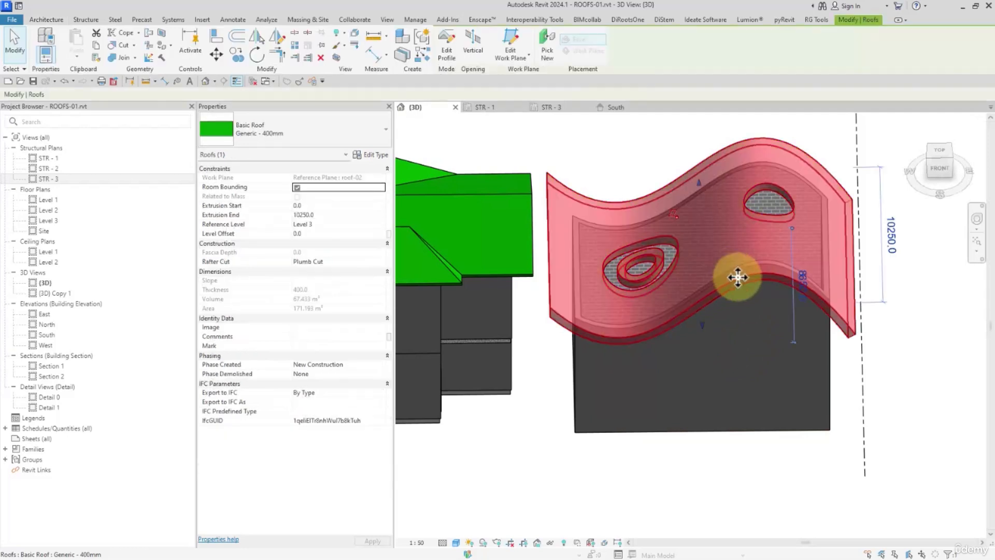
pyautogui.click(941, 151)
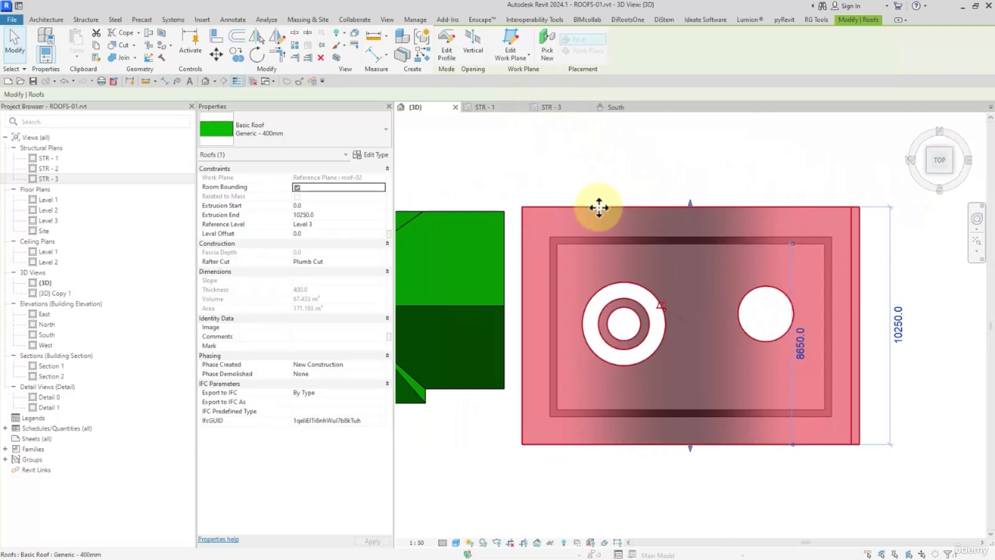
pyautogui.click(449, 44)
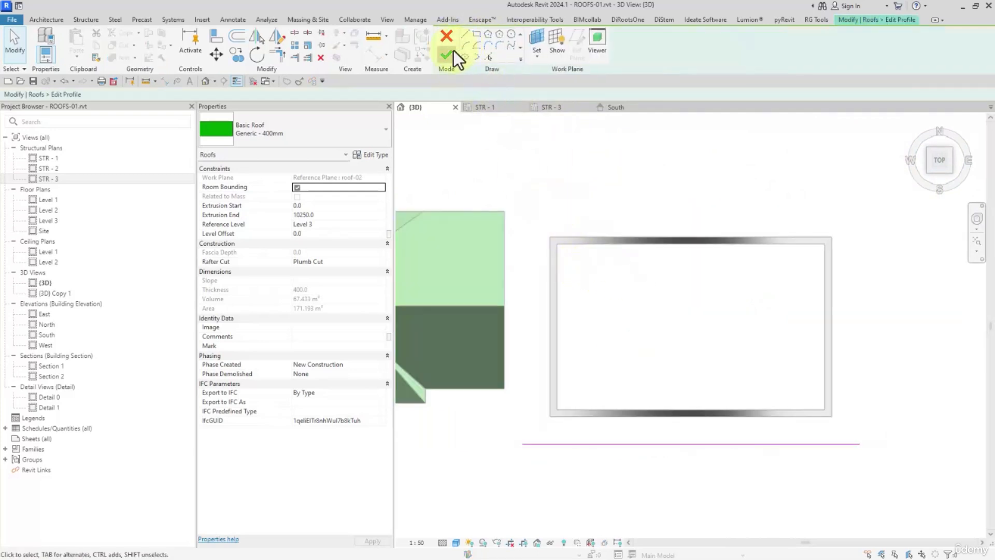
pyautogui.click(453, 51)
pyautogui.click(569, 203)
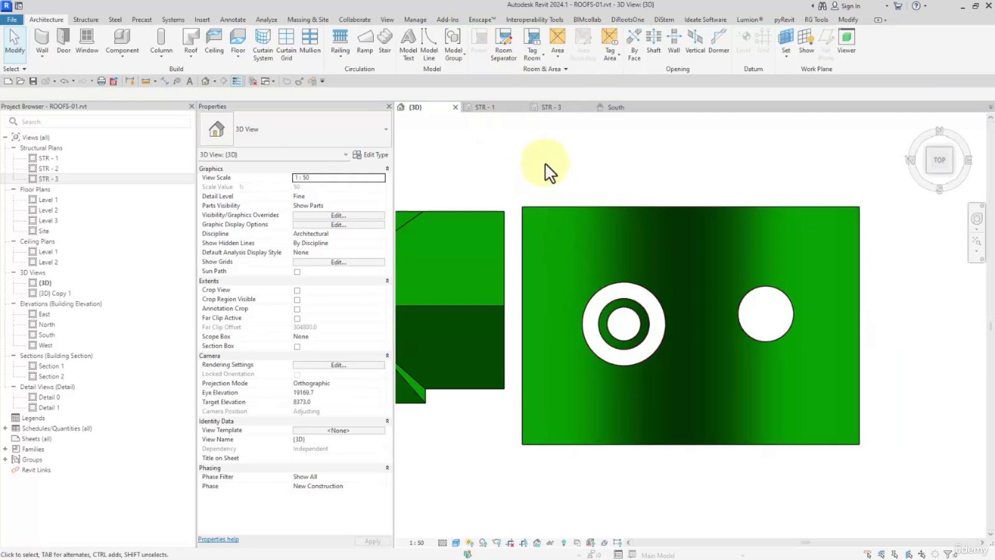
pyautogui.moveTo(545, 164); pyautogui.dragTo(654, 270)
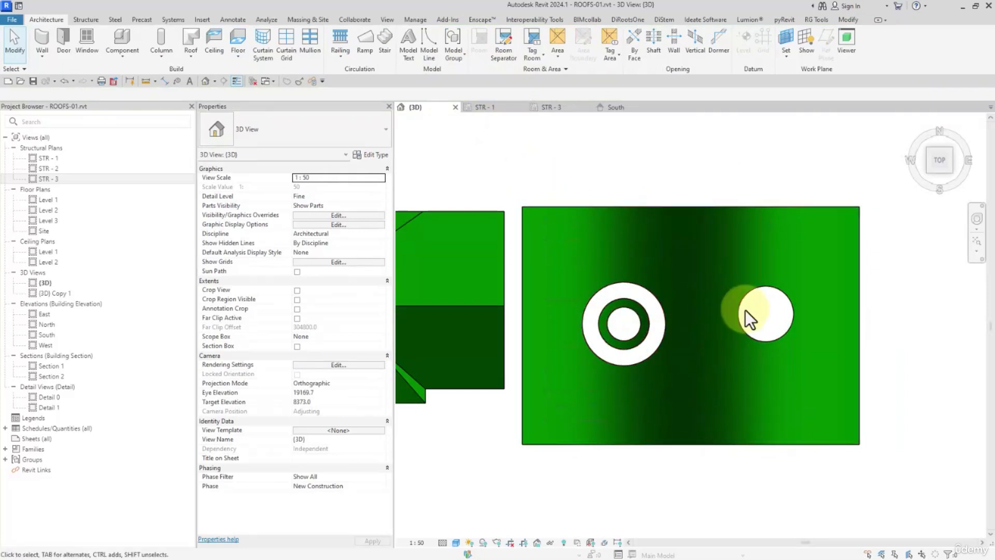
# - Delete the single circular opening from the right half of the curved roof
pyautogui.click(749, 306)
pyautogui.moveTo(731, 271); pyautogui.dragTo(684, 281)
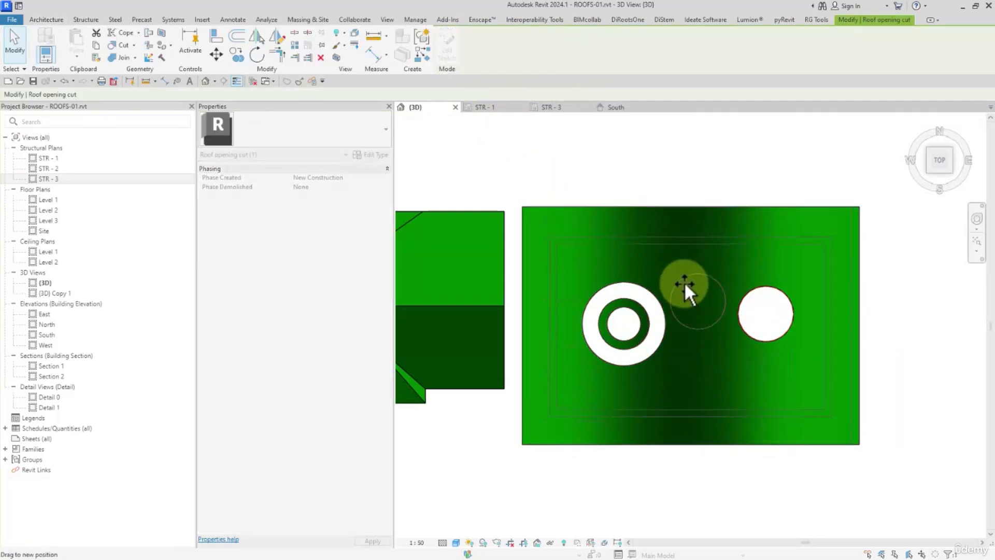
pyautogui.press('Delete')
# - Delete the three concentric circles from the curved roof's vertical opening sketch and finish it to remove the ring opening
pyautogui.click(671, 337)
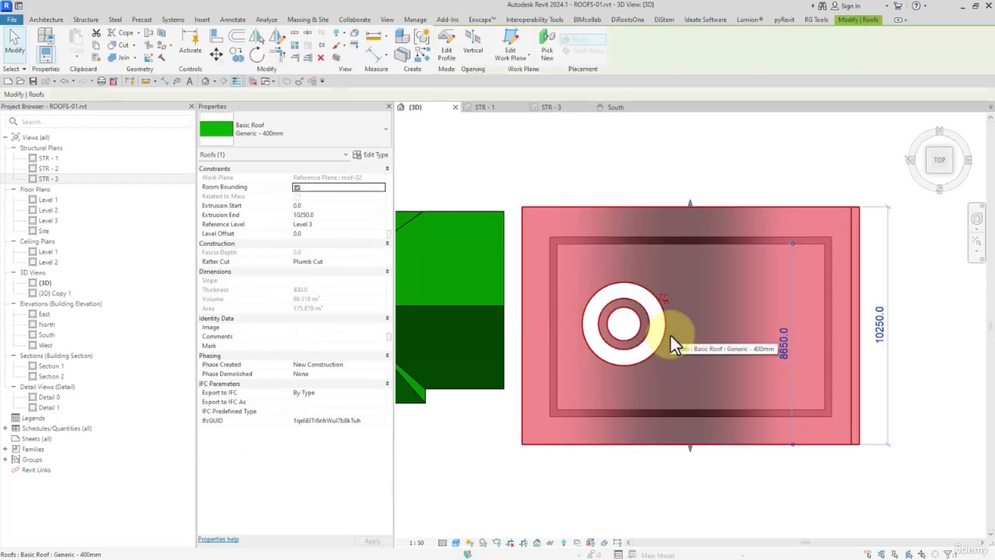
pyautogui.click(462, 44)
pyautogui.moveTo(558, 235)
pyautogui.mouseDown()
pyautogui.moveTo(622, 309)
pyautogui.moveTo(736, 390)
pyautogui.mouseUp()
pyautogui.press('Delete')
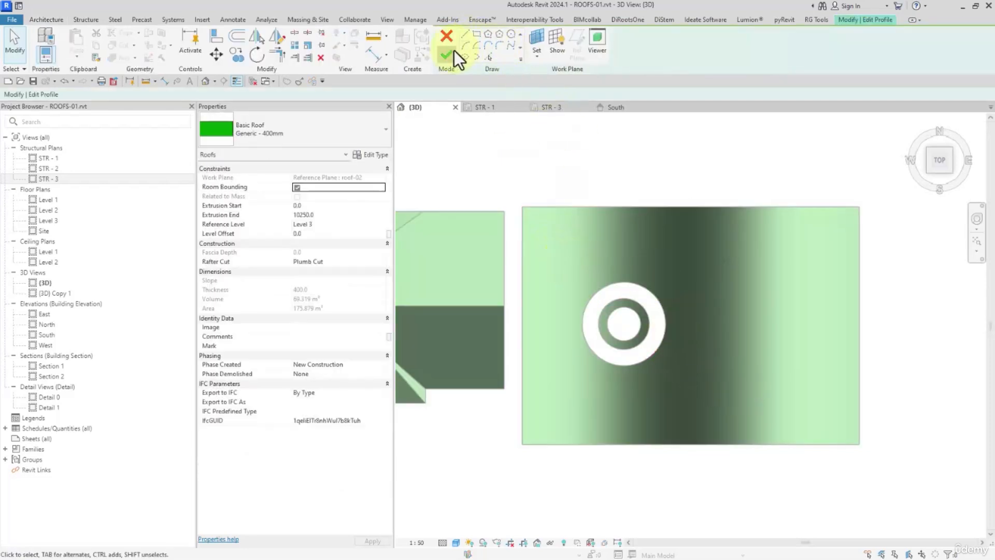
pyautogui.click(453, 53)
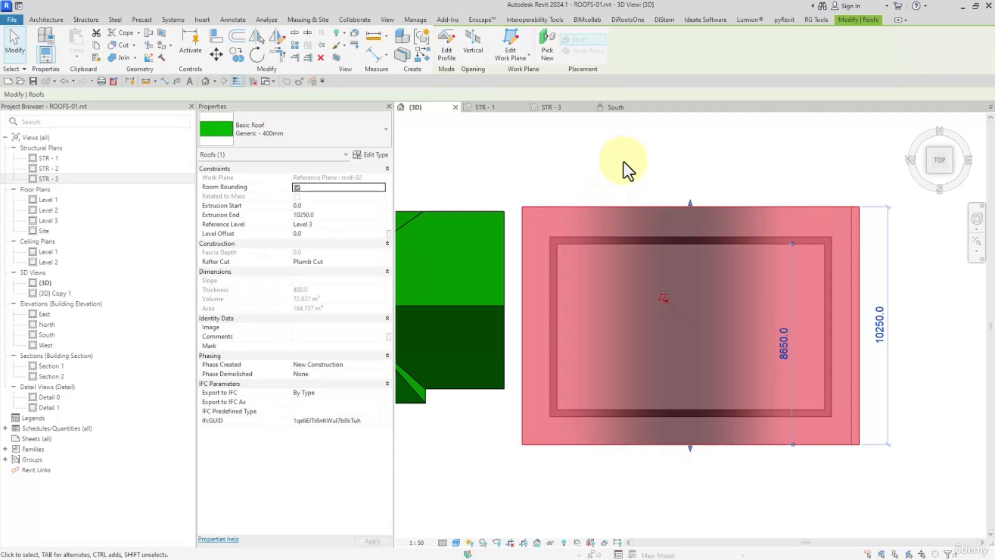
# - Cut an elliptical vertical opening with radii of about 3400 and 1800 through the middle of the curved roof
pyautogui.click(478, 45)
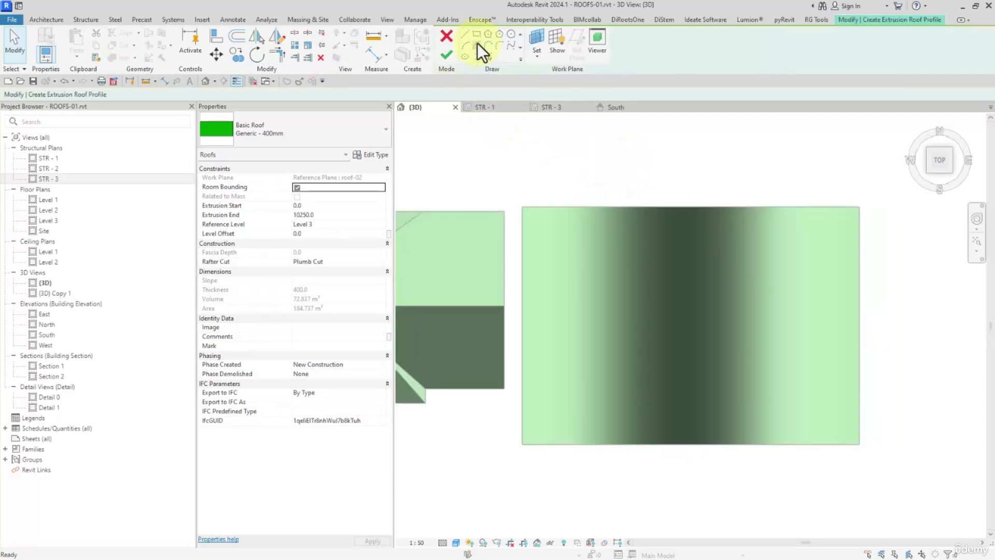
pyautogui.click(465, 55)
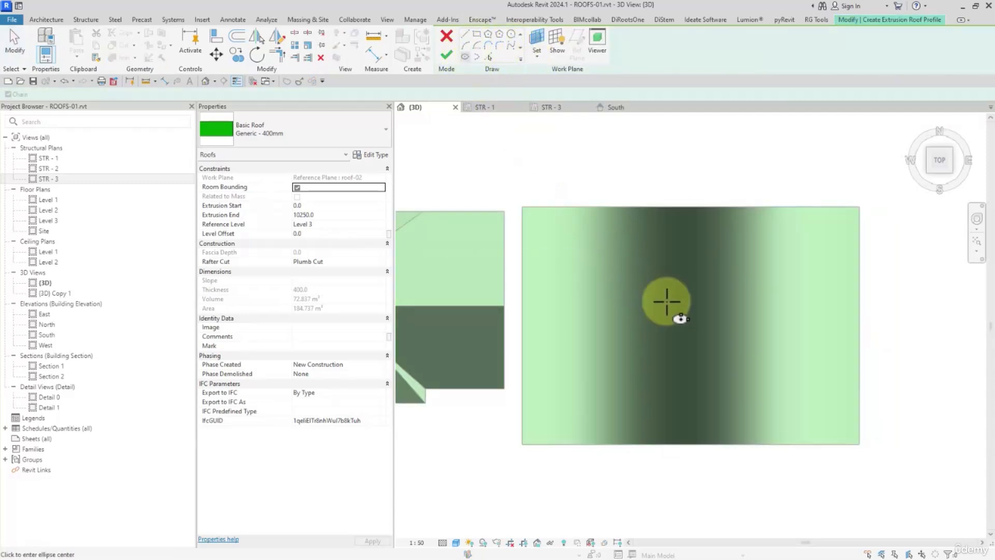
pyautogui.click(699, 323)
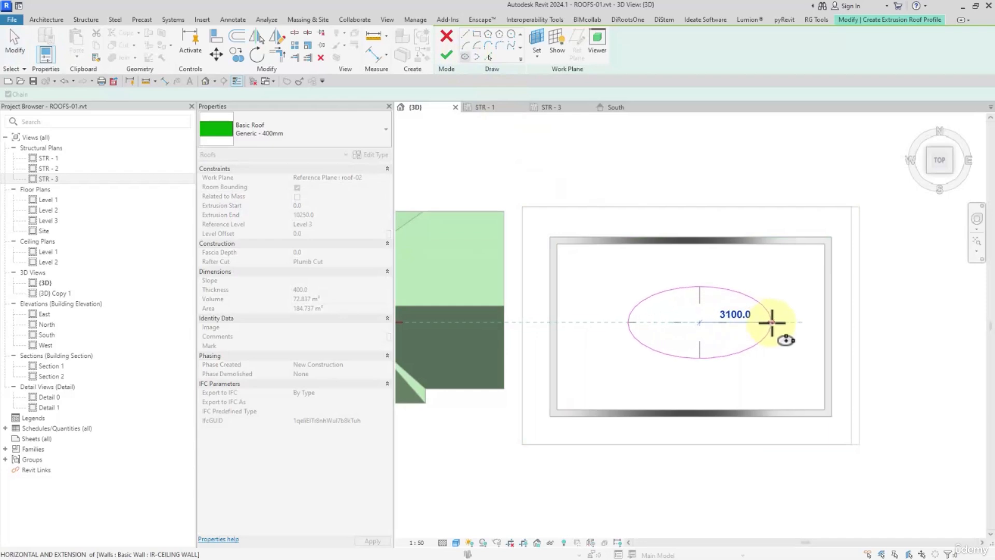
pyautogui.click(778, 323)
pyautogui.click(716, 280)
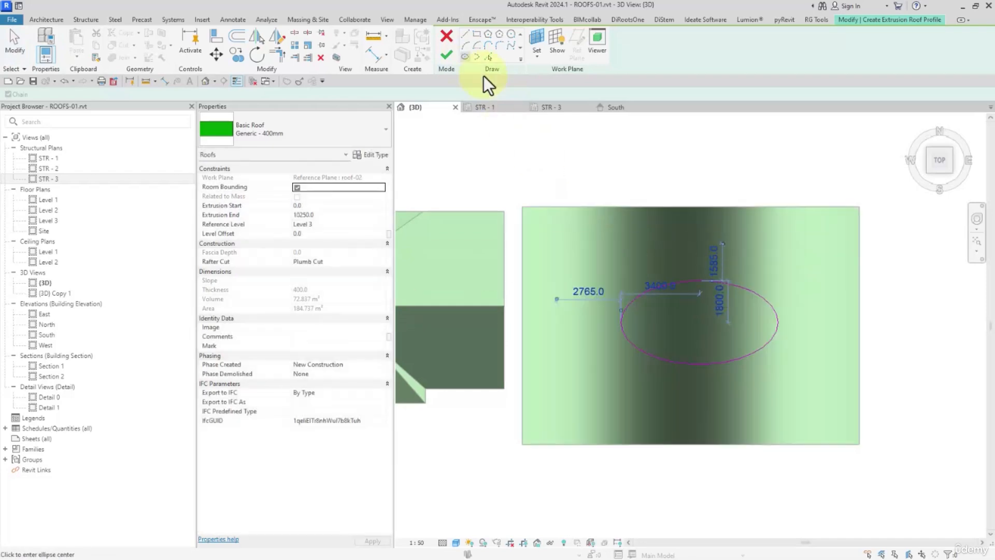
pyautogui.click(446, 55)
# - Copy the two-storey house's roof into the empty space on the side of the house away from the curved roof
pyautogui.click(913, 332)
pyautogui.moveTo(913, 332)
pyautogui.keyDown('shift'); pyautogui.mouseDown(button='middle')
pyautogui.moveTo(873, 282)
pyautogui.moveTo(693, 188)
pyautogui.moveTo(495, 156)
pyautogui.moveTo(425, 224)
pyautogui.moveTo(913, 291)
pyautogui.moveTo(850, 300)
pyautogui.mouseUp(button='middle'); pyautogui.keyUp('shift')
pyautogui.scroll(-2, 714, 280)
pyautogui.moveTo(549, 332); pyautogui.dragTo(691, 322, button='middle')
pyautogui.click(691, 322)
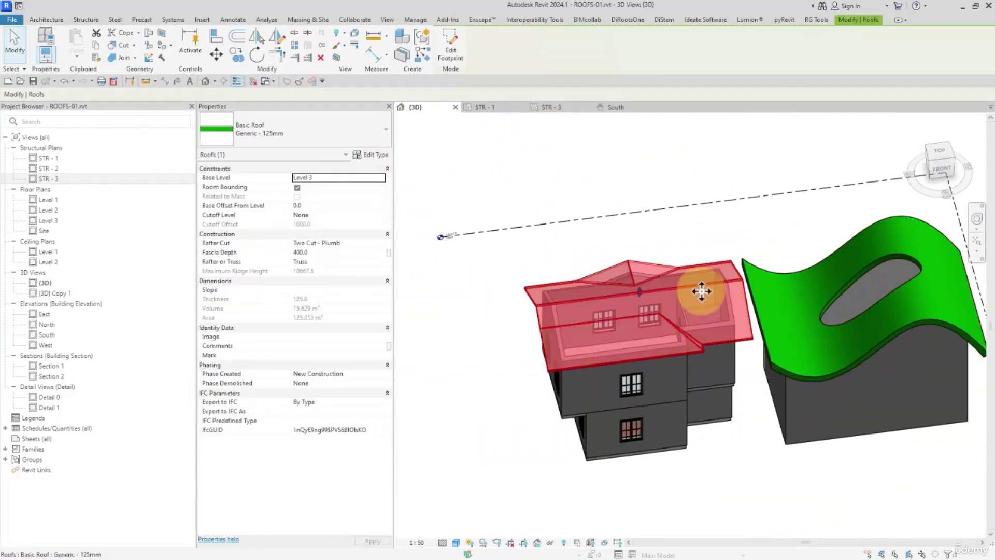
pyautogui.keyDown('ctrl'); pyautogui.moveTo(702, 288); pyautogui.dragTo(475, 313); pyautogui.keyUp('ctrl')
pyautogui.moveTo(544, 357); pyautogui.dragTo(644, 311, button='middle')
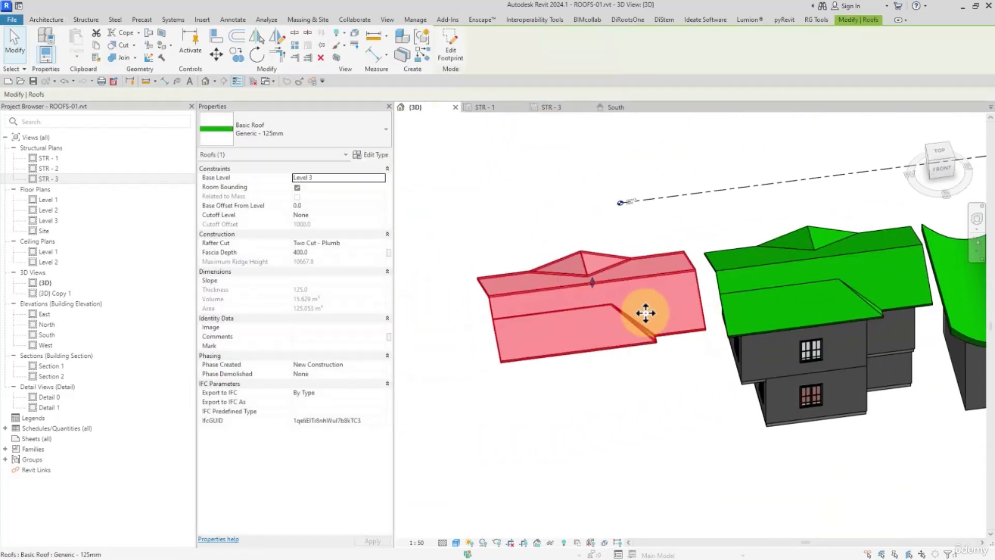
# - Change the copied house roof's type to Sloped Glazing
pyautogui.click(313, 129)
pyautogui.click(239, 335)
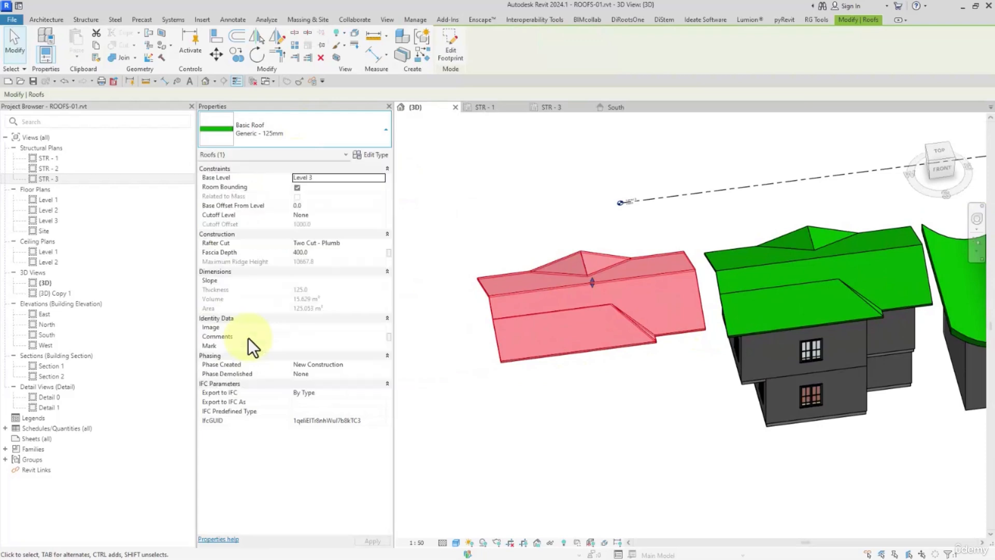
pyautogui.click(547, 402)
pyautogui.scroll(2, 622, 404)
pyautogui.moveTo(678, 407); pyautogui.dragTo(657, 375, button='middle')
pyautogui.click(657, 375)
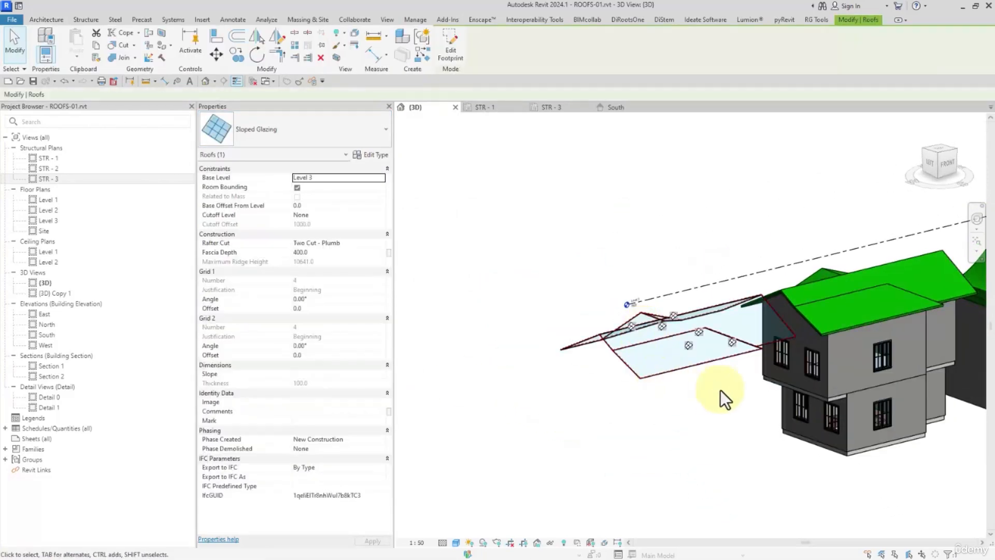
# - Copy the curved roof to the clipboard and paste the duplicate aligned to the same place
pyautogui.moveTo(901, 402)
pyautogui.mouseDown(button='middle')
pyautogui.moveTo(715, 394)
pyautogui.moveTo(769, 409)
pyautogui.moveTo(751, 424)
pyautogui.moveTo(779, 320)
pyautogui.moveTo(719, 382)
pyautogui.moveTo(807, 447)
pyautogui.mouseUp(button='middle')
pyautogui.click(813, 322)
pyautogui.press('Escape')
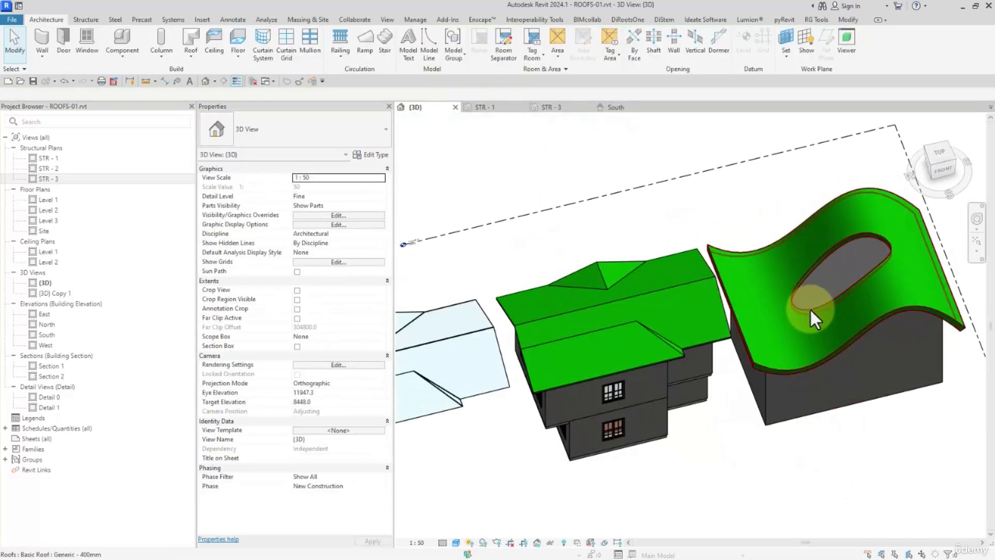
pyautogui.click(939, 155)
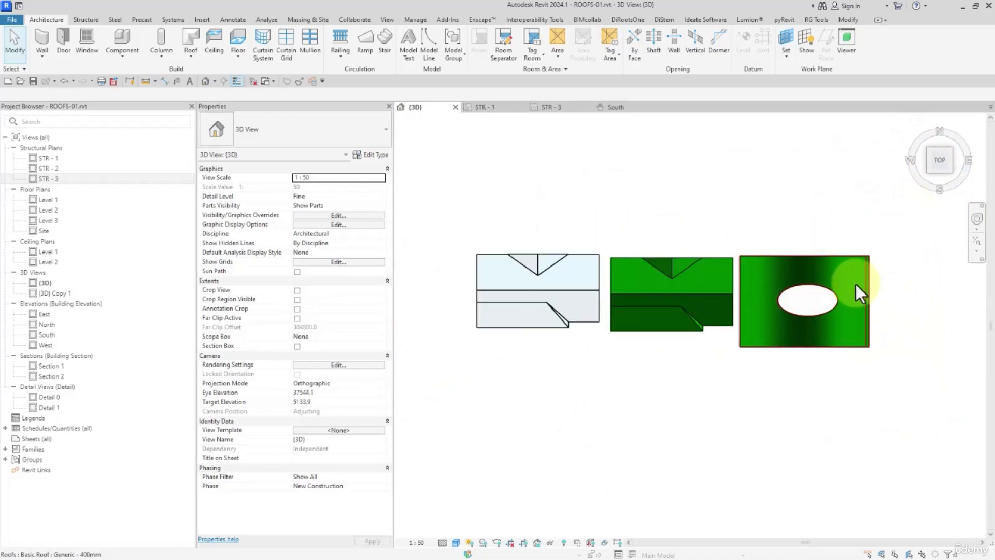
pyautogui.scroll(2, 848, 345)
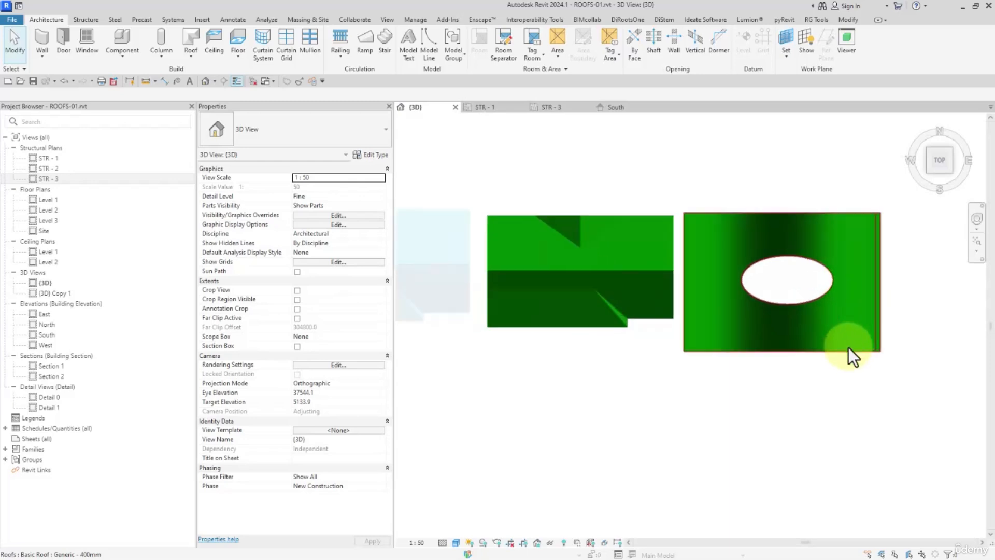
pyautogui.click(850, 239)
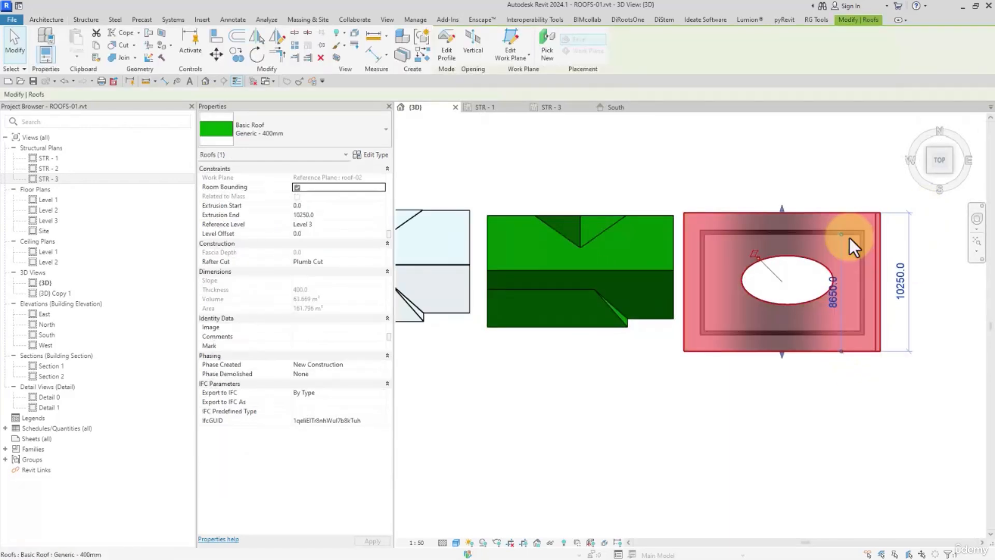
pyautogui.click(99, 47)
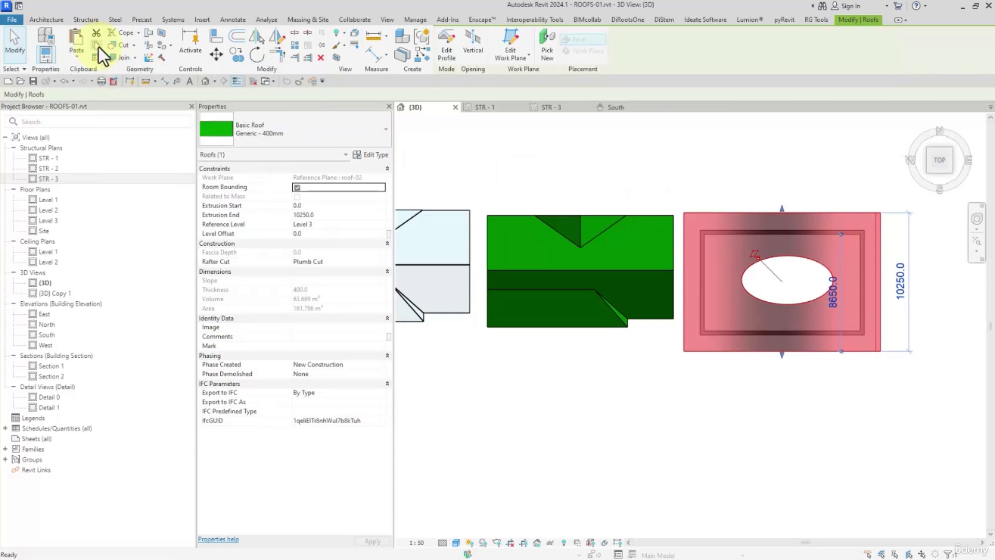
pyautogui.click(77, 55)
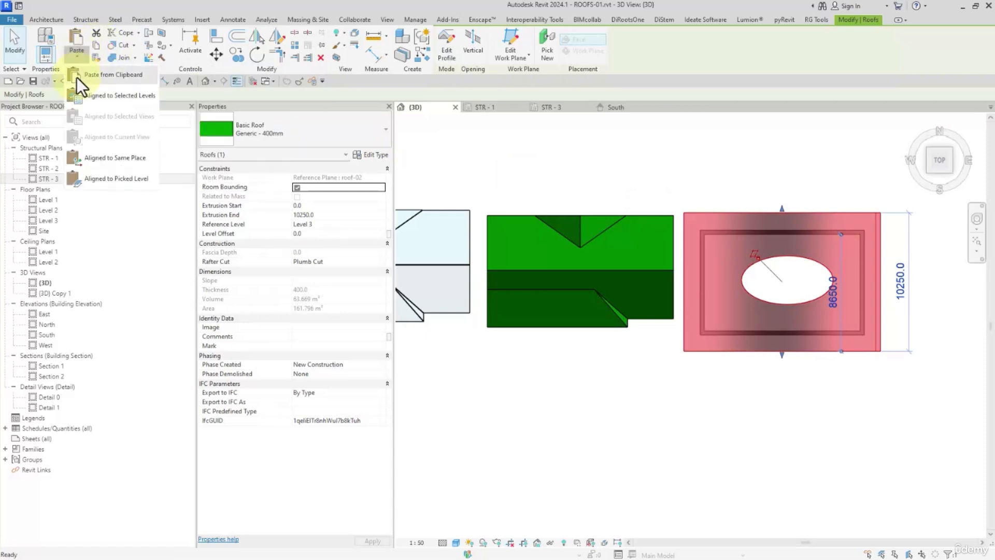
pyautogui.click(90, 157)
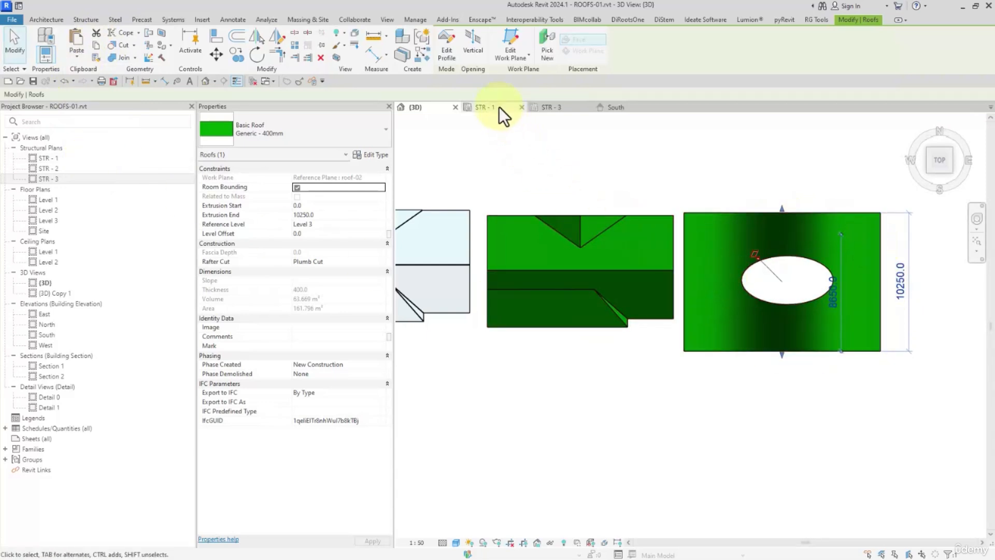
# - Add a rectangle tracing the full roof outline around the ellipse in the duplicate roof's vertical opening sketch and finish it
pyautogui.click(478, 49)
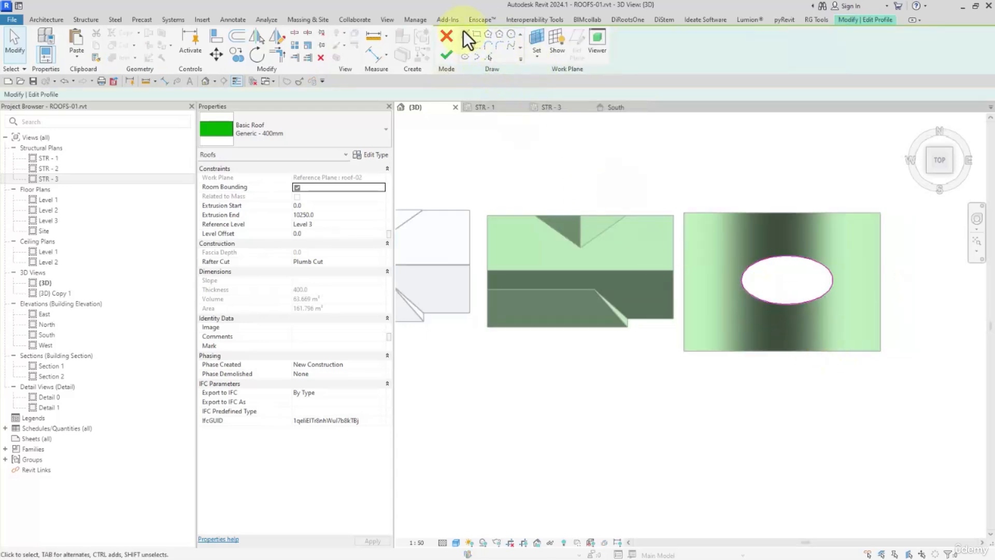
pyautogui.click(478, 33)
pyautogui.click(683, 346)
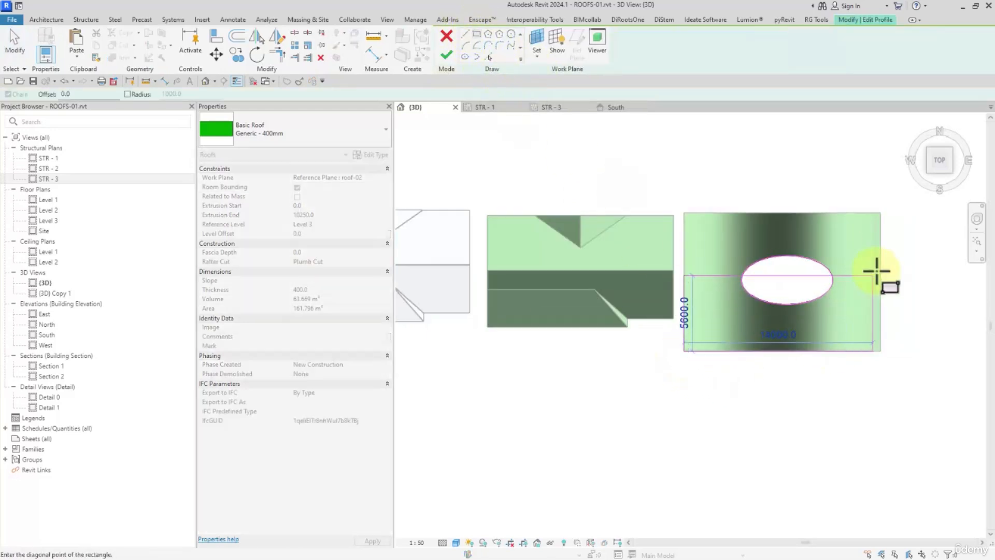
pyautogui.click(881, 214)
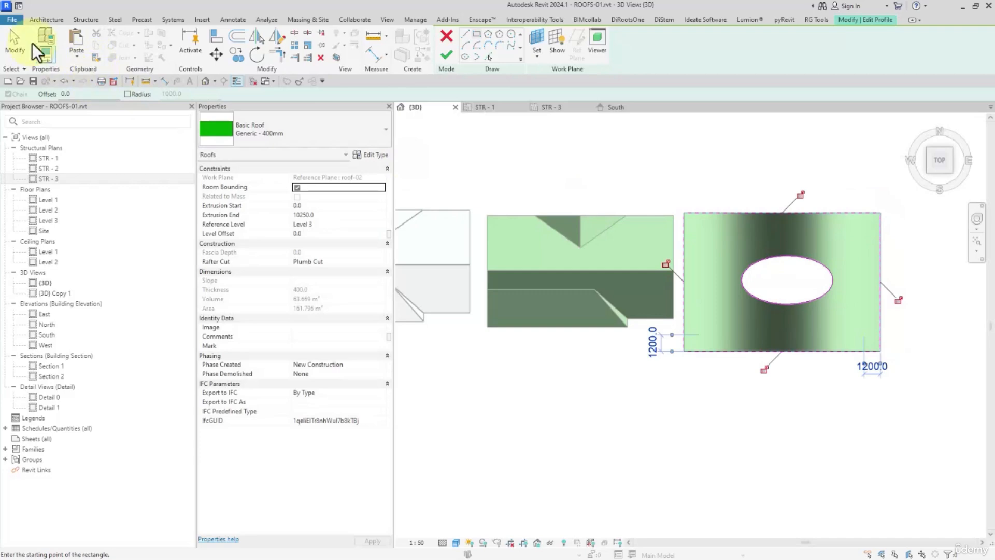
pyautogui.click(16, 45)
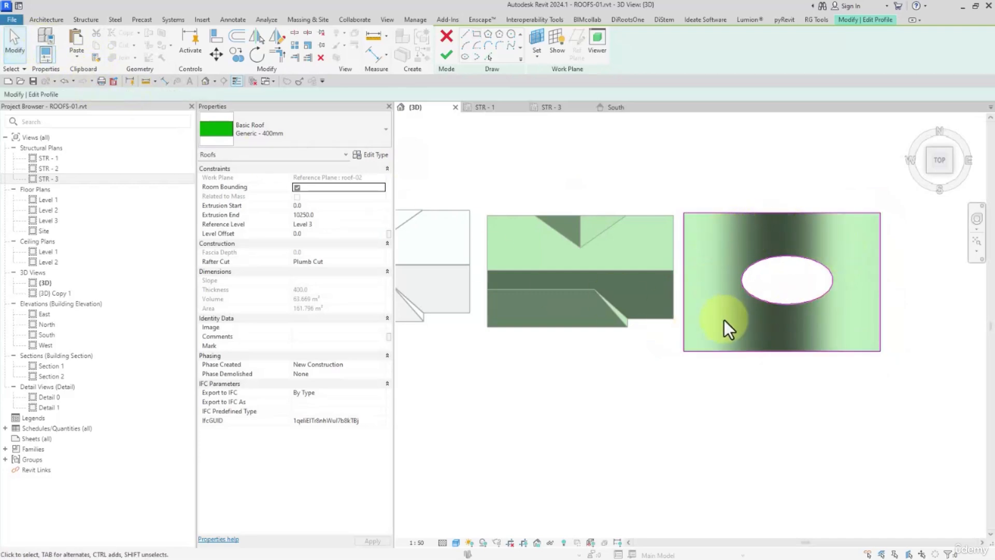
pyautogui.click(446, 56)
# - Change the elliptical roof piece inside the curved roof's opening to the Sloped Glazing type
pyautogui.moveTo(644, 404)
pyautogui.keyDown('shift'); pyautogui.mouseDown(button='middle')
pyautogui.moveTo(733, 445)
pyautogui.moveTo(778, 233)
pyautogui.moveTo(842, 285)
pyautogui.mouseUp(button='middle'); pyautogui.keyUp('shift')
pyautogui.click(767, 214)
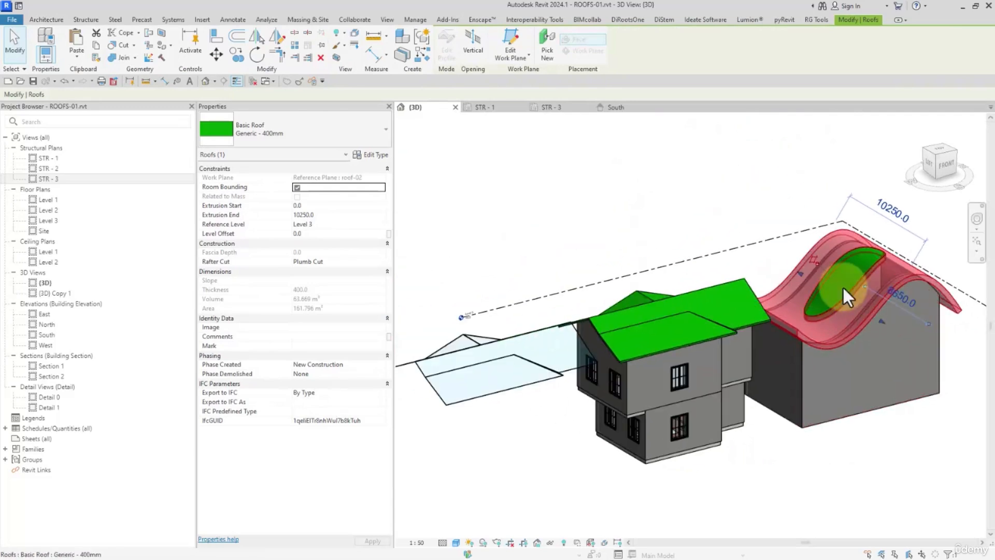
pyautogui.keyDown('shift'); pyautogui.moveTo(844, 425); pyautogui.dragTo(880, 435, button='middle'); pyautogui.keyUp('shift')
pyautogui.click(881, 436)
pyautogui.click(870, 409)
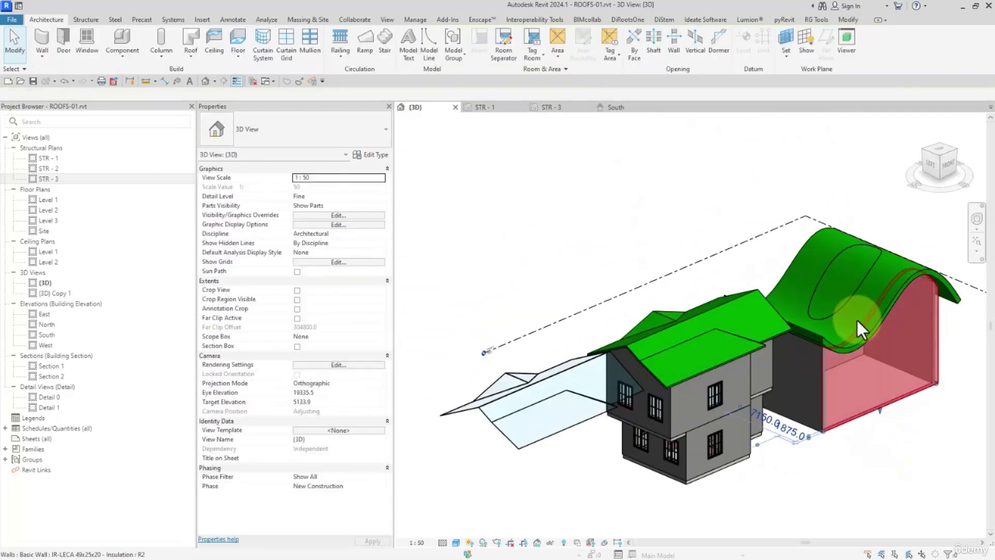
pyautogui.click(841, 276)
pyautogui.click(867, 307)
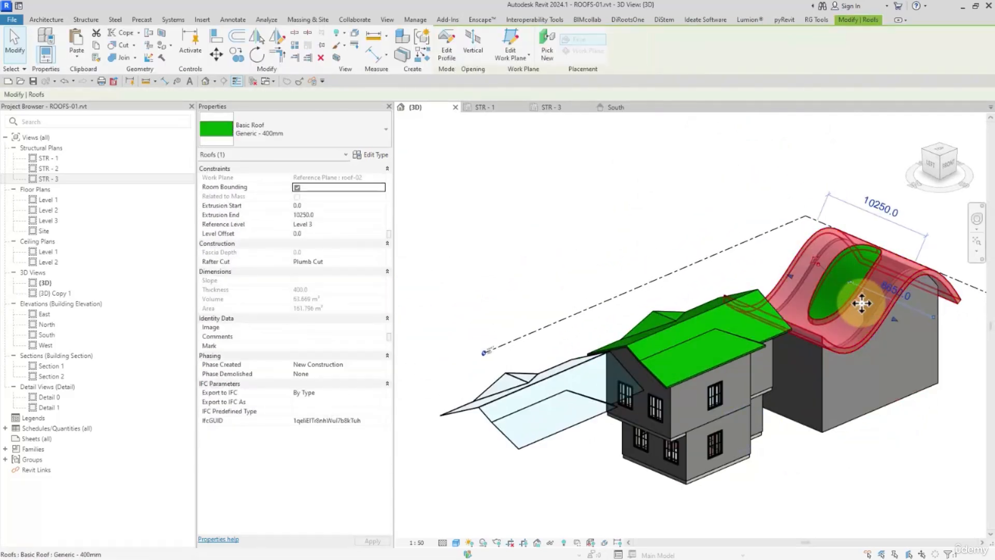
pyautogui.click(832, 277)
pyautogui.scroll(3, 860, 276)
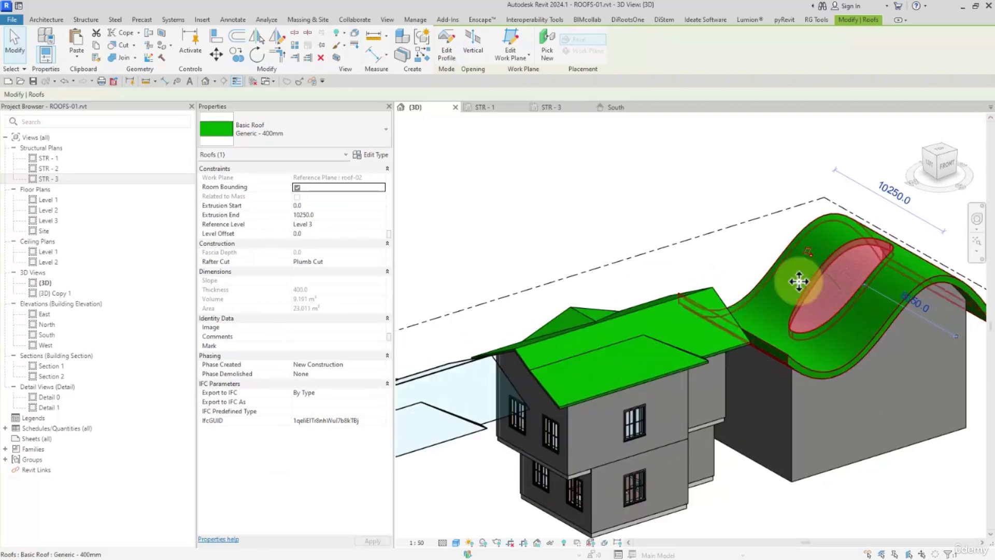
pyautogui.click(298, 138)
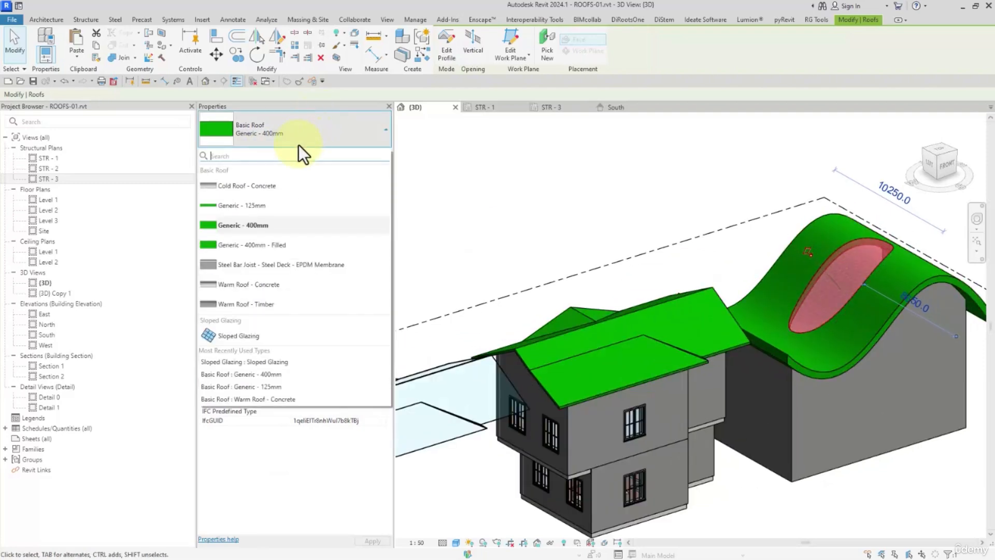
pyautogui.click(237, 338)
pyautogui.click(579, 235)
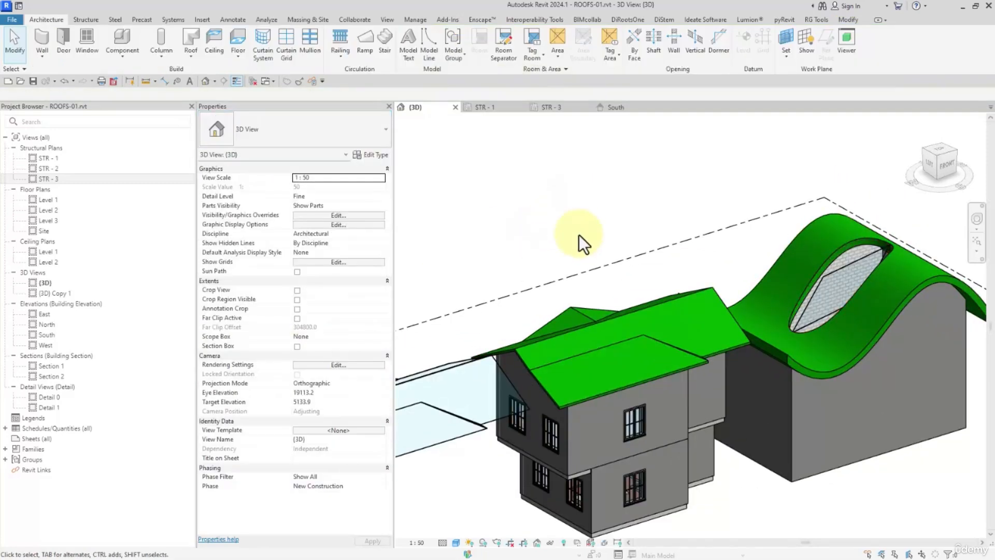
# - Duplicate the elliptical glazing's type as Sloped Glazing 2
pyautogui.keyDown('shift'); pyautogui.moveTo(580, 235); pyautogui.dragTo(734, 250, button='middle'); pyautogui.keyUp('shift')
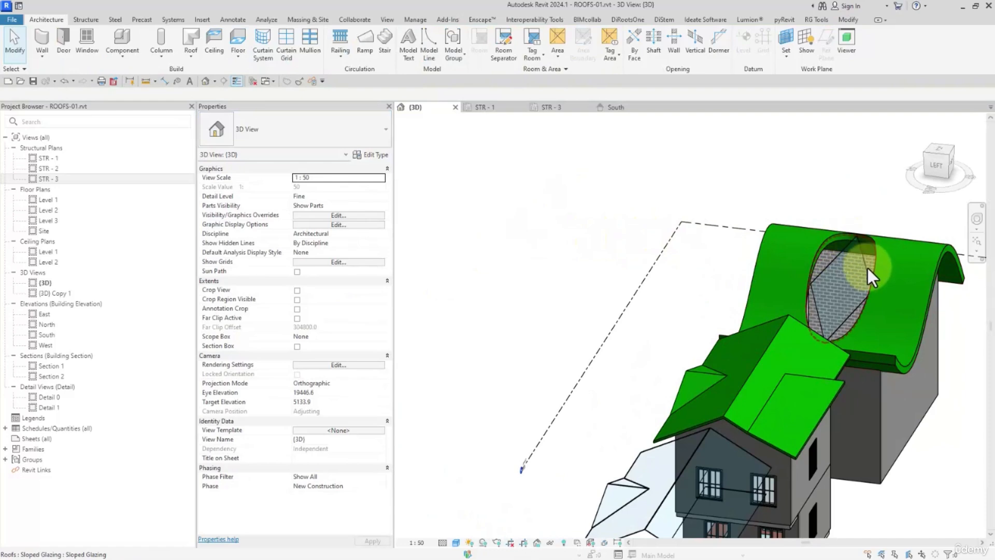
pyautogui.click(839, 242)
pyautogui.click(856, 195)
pyautogui.moveTo(879, 296)
pyautogui.keyDown('shift'); pyautogui.mouseDown(button='middle')
pyautogui.moveTo(808, 273)
pyautogui.moveTo(819, 295)
pyautogui.moveTo(751, 266)
pyautogui.mouseUp(button='middle'); pyautogui.keyUp('shift')
pyautogui.click(810, 305)
pyautogui.keyDown('shift'); pyautogui.moveTo(750, 266); pyautogui.dragTo(770, 289, button='middle'); pyautogui.keyUp('shift')
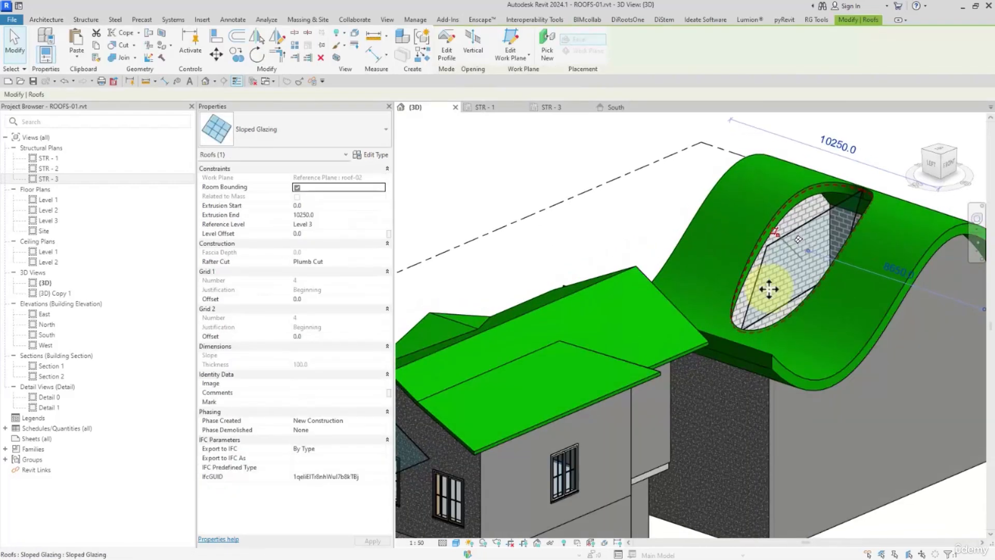
pyautogui.click(366, 153)
pyautogui.click(739, 78)
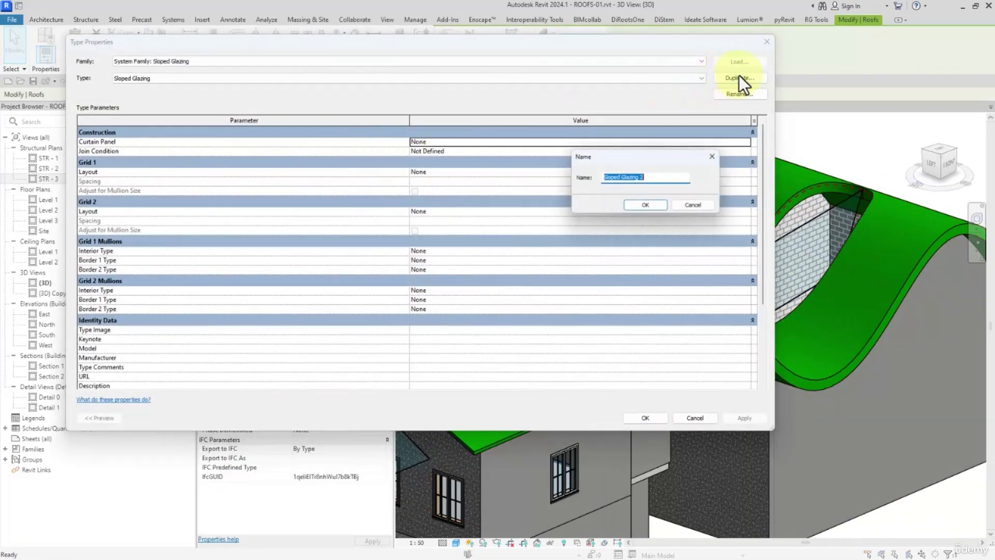
pyautogui.click(659, 207)
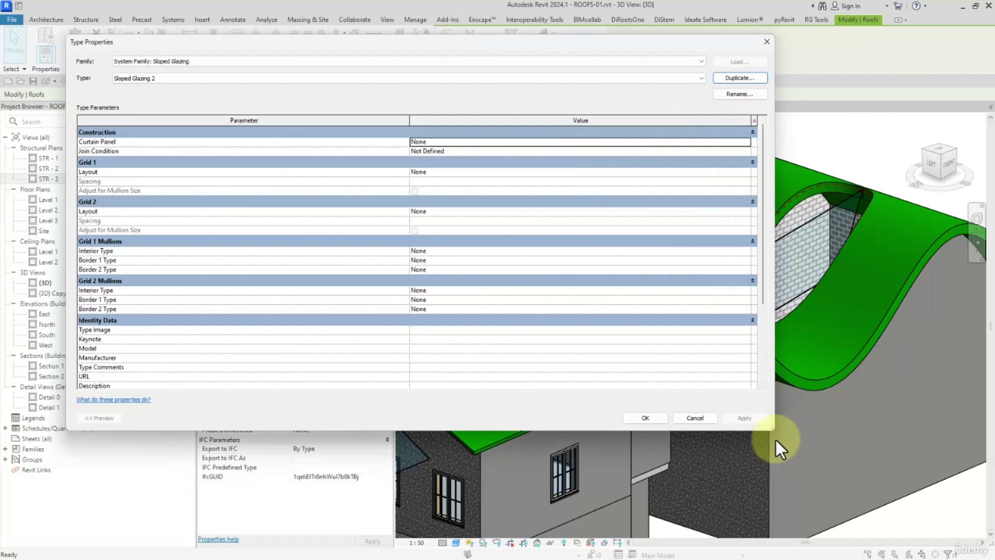
# - Set the Grid 1 and Grid 2 layouts of Sloped Glazing 2 to Maximum Spacing, each with a spacing of 1000
pyautogui.moveTo(774, 430); pyautogui.dragTo(576, 415)
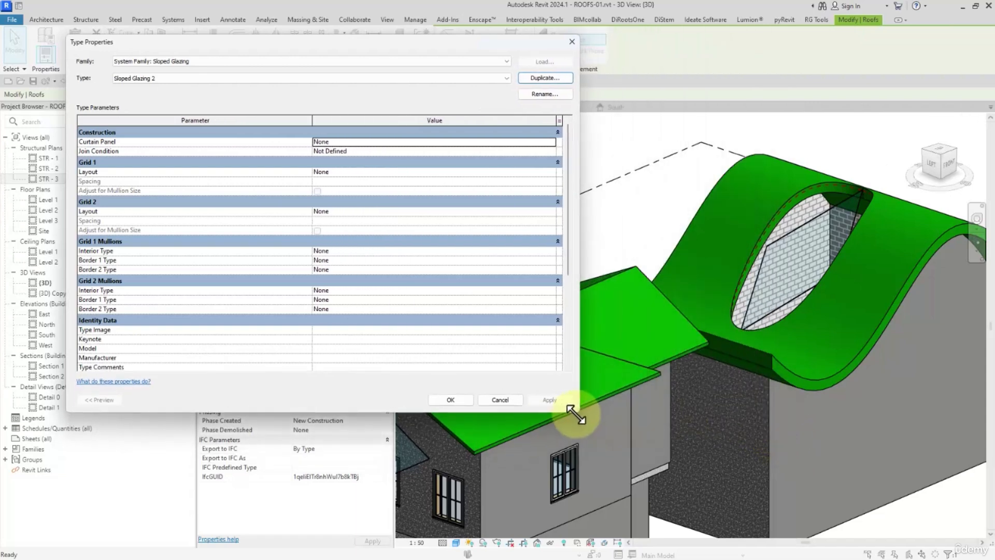
pyautogui.moveTo(361, 46); pyautogui.dragTo(411, 40)
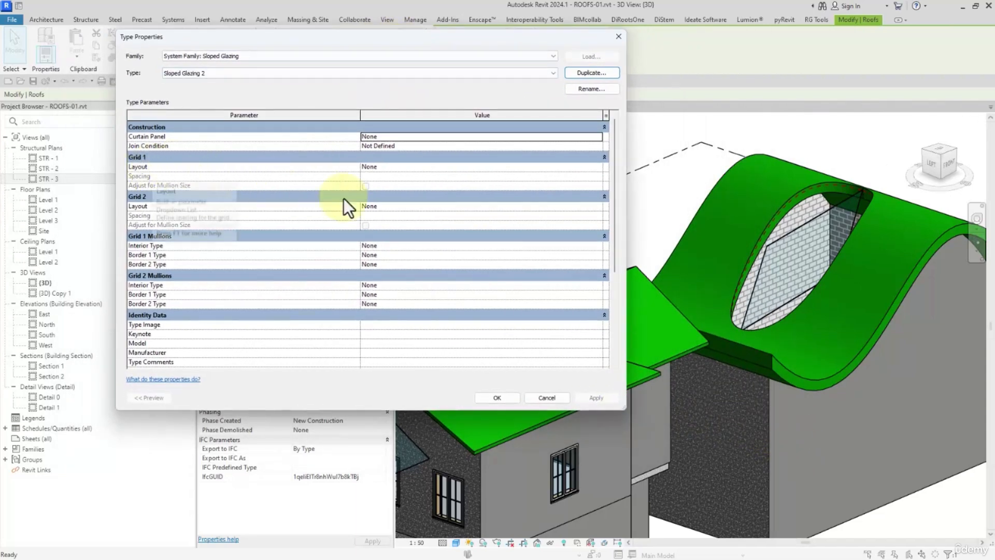
pyautogui.click(551, 167)
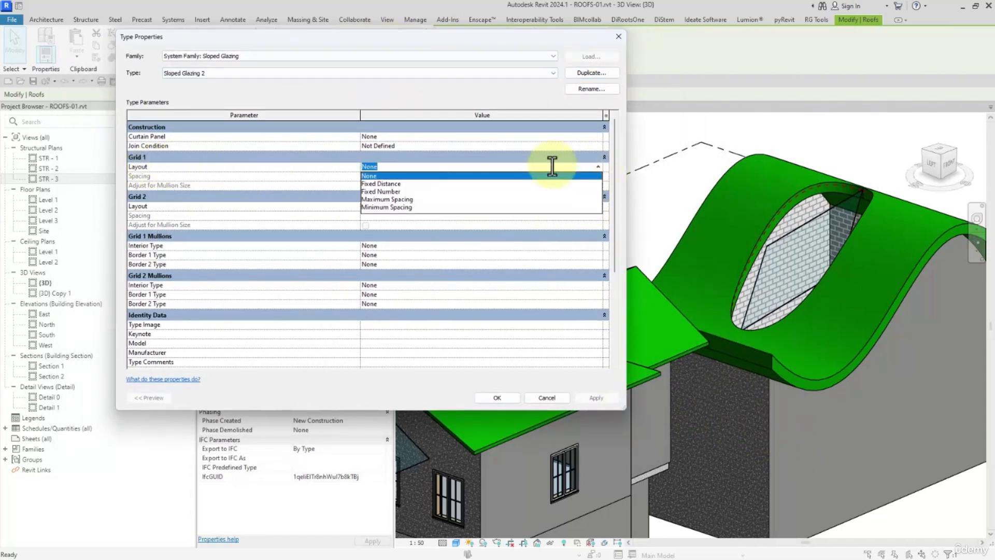
pyautogui.click(397, 200)
pyautogui.click(598, 206)
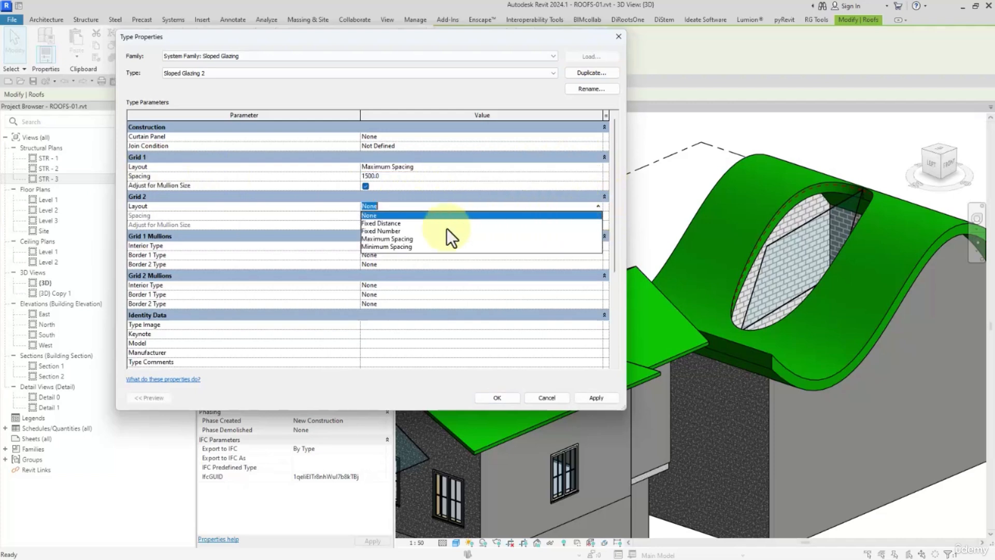
pyautogui.click(405, 237)
pyautogui.click(393, 178)
pyautogui.write('1000')
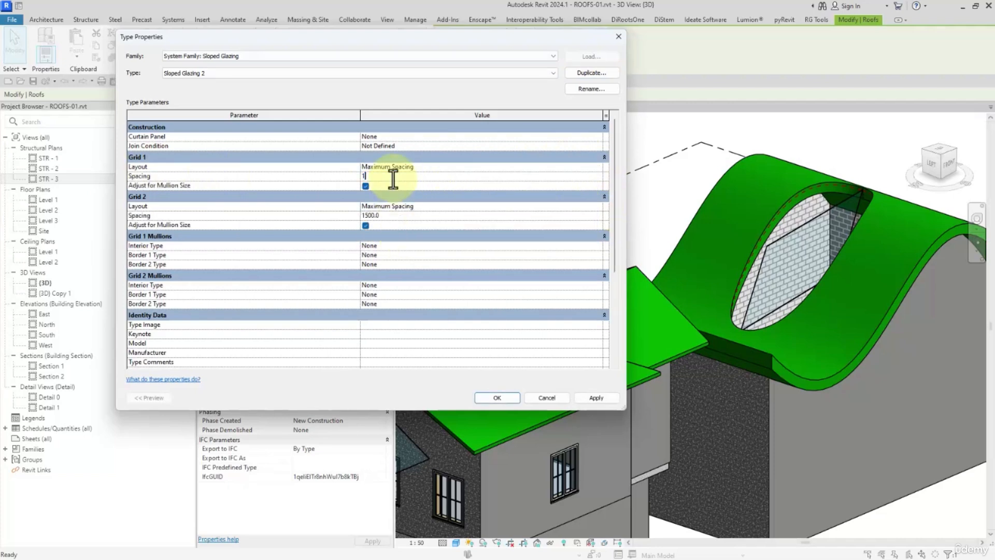
pyautogui.click(395, 214)
pyautogui.write('1000')
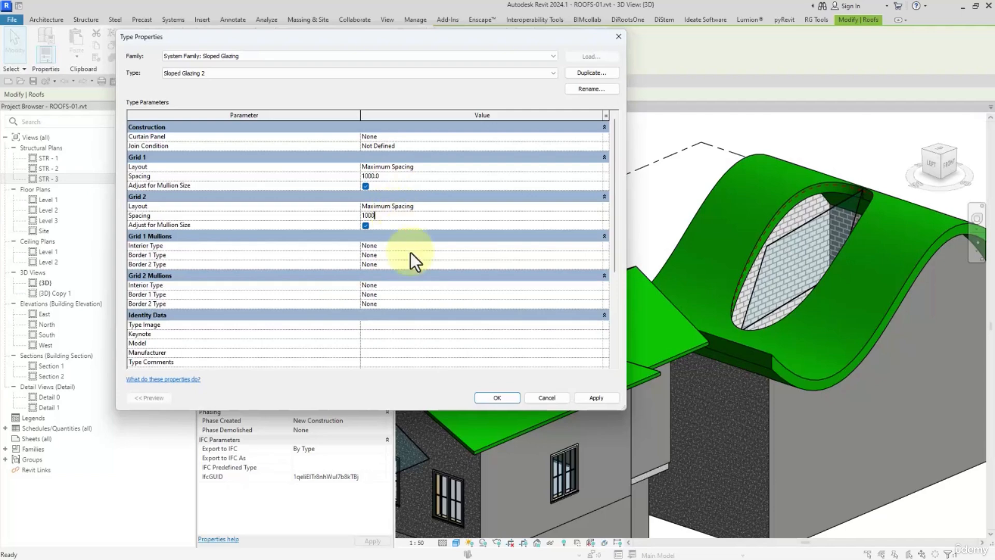
# - Apply the grid settings to the elliptical sloped glazing and place 50 x 150mm rectangular mullions on all its grid lines
pyautogui.click(490, 396)
pyautogui.click(646, 222)
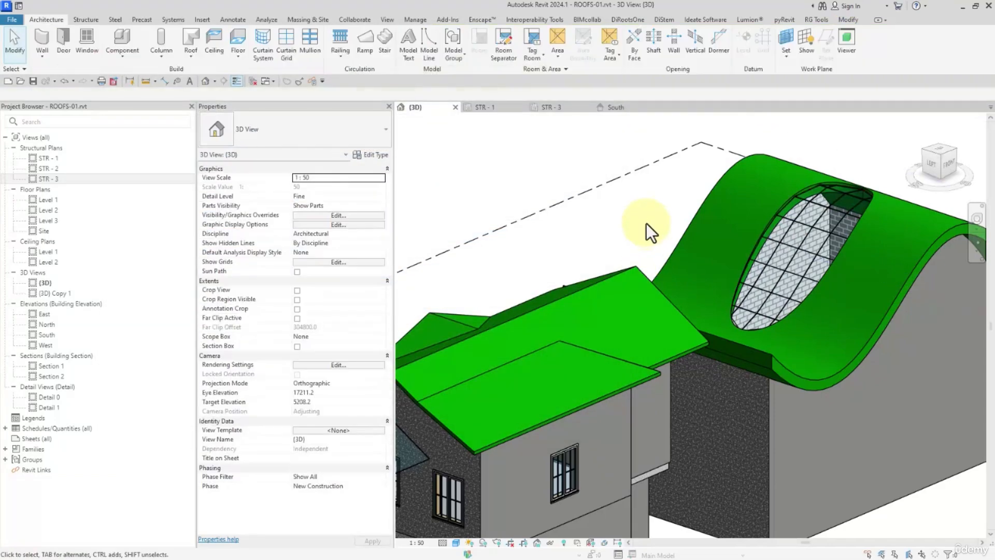
pyautogui.click(310, 39)
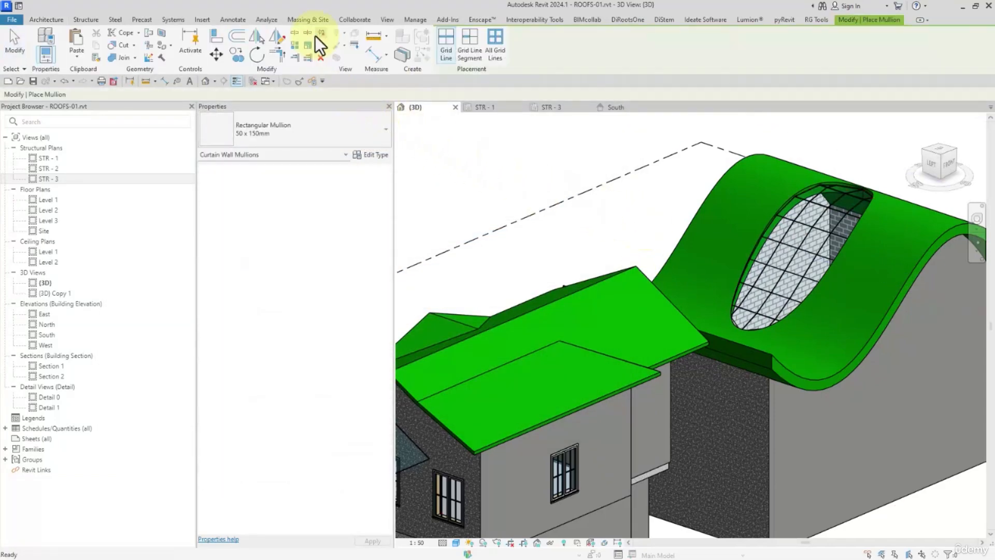
pyautogui.click(767, 223)
pyautogui.click(15, 47)
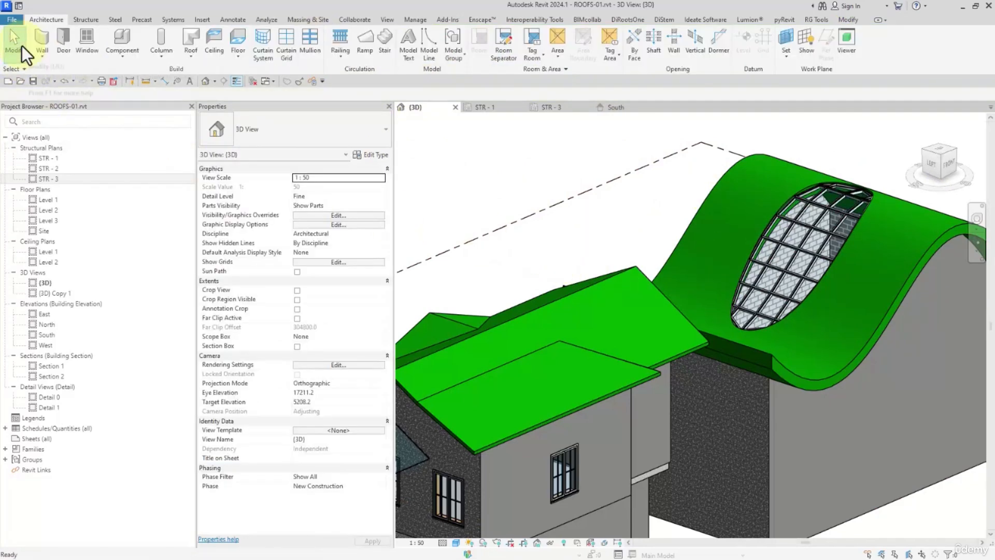
# - Select the curved 400mm roof and turn the 3D view to face its front profile
pyautogui.keyDown('shift'); pyautogui.moveTo(771, 303); pyautogui.dragTo(817, 367, button='middle'); pyautogui.keyUp('shift')
pyautogui.scroll(-3, 748, 316)
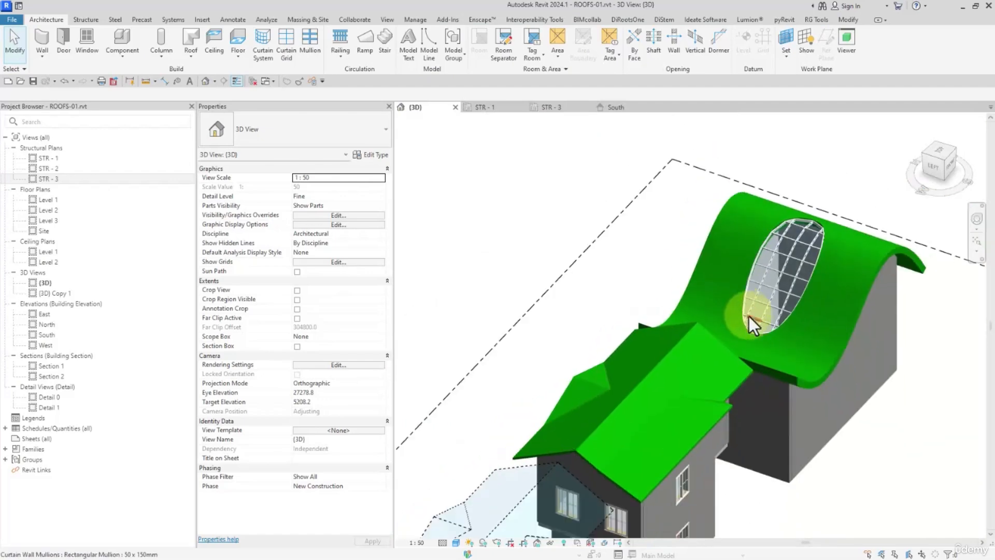
pyautogui.scroll(1, 751, 318)
pyautogui.moveTo(813, 330); pyautogui.dragTo(760, 427, button='middle')
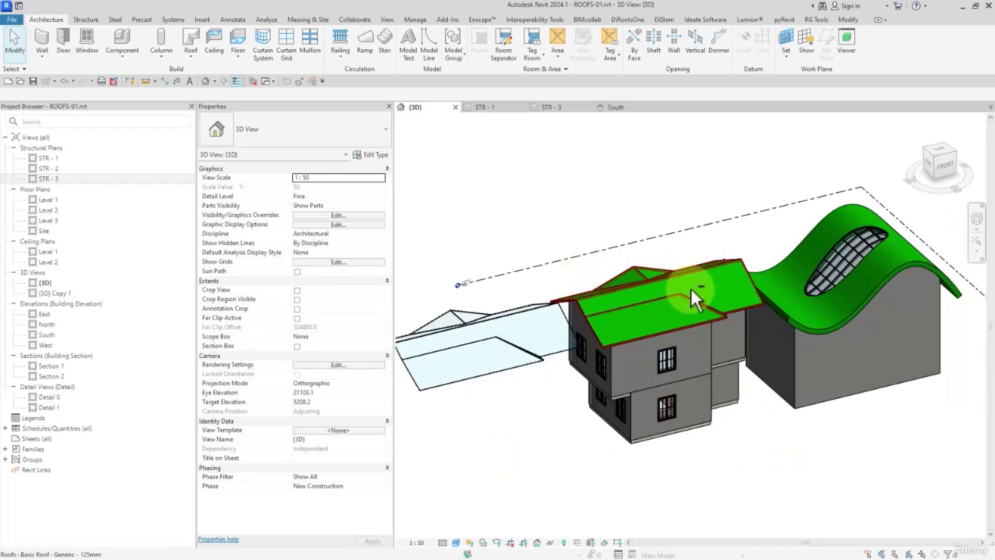
pyautogui.keyDown('shift'); pyautogui.moveTo(693, 289); pyautogui.dragTo(657, 247, button='middle'); pyautogui.keyUp('shift')
pyautogui.click(742, 257)
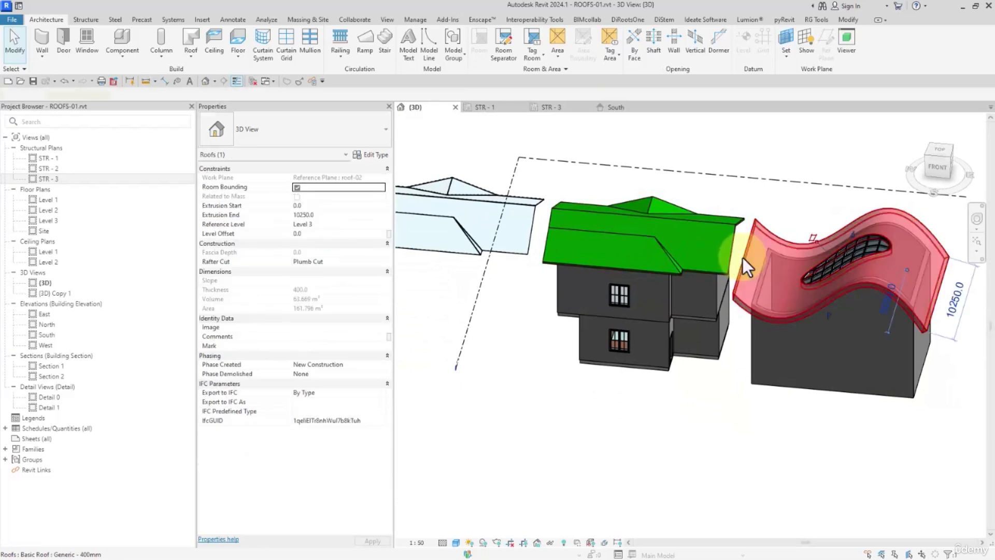
pyautogui.click(938, 168)
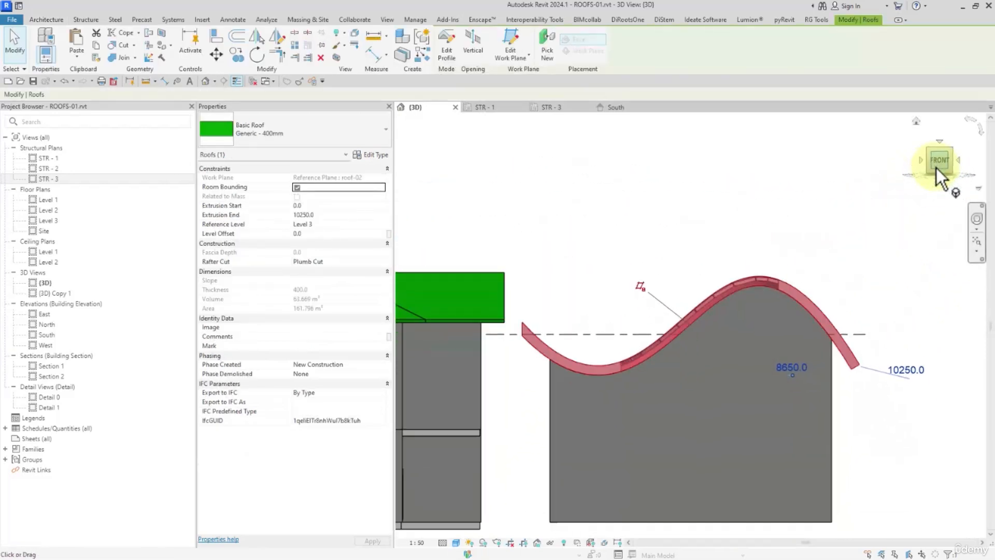
# - Try the Two Cut - Plumb and Two Cut - Square rafter cuts on the curved roof
pyautogui.click(381, 264)
pyautogui.click(327, 279)
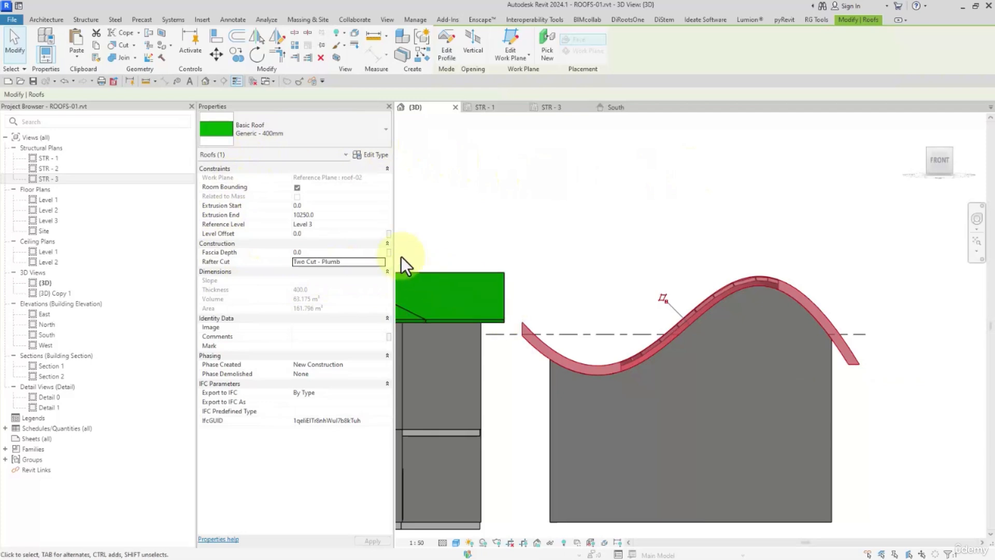
pyautogui.click(382, 263)
pyautogui.click(326, 289)
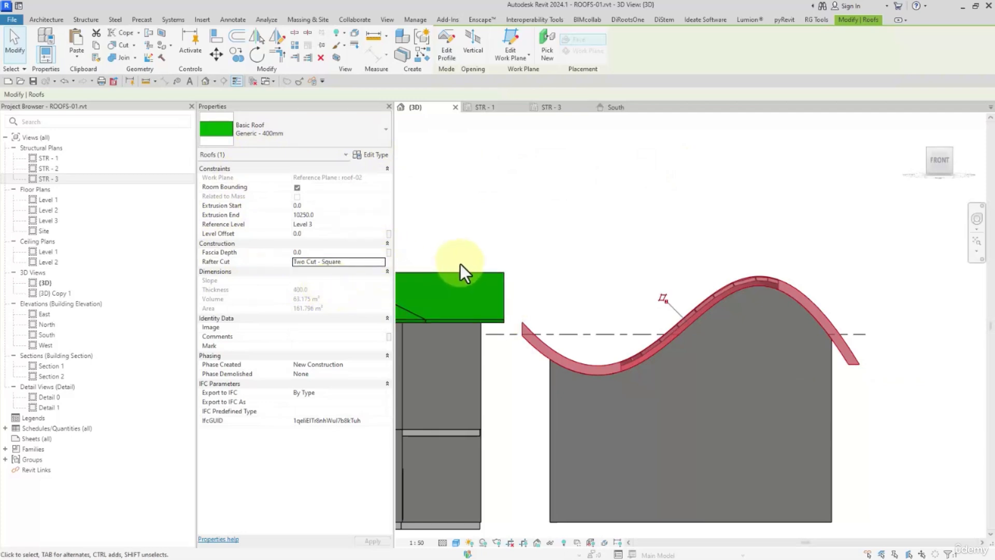
# - Set the curved roof's rafter cut to Two Cut - Plumb with a fascia depth of 200
pyautogui.click(383, 262)
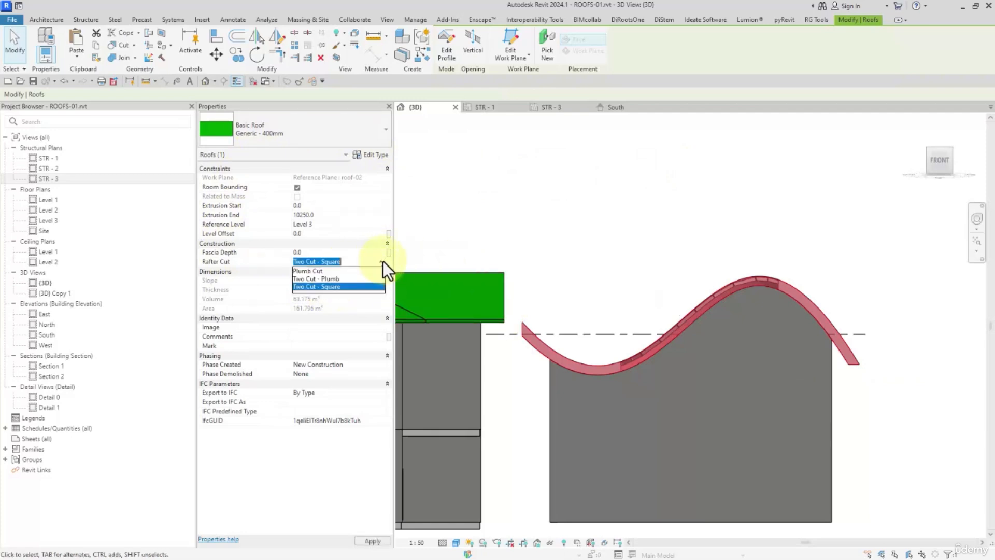
pyautogui.click(325, 279)
pyautogui.click(340, 252)
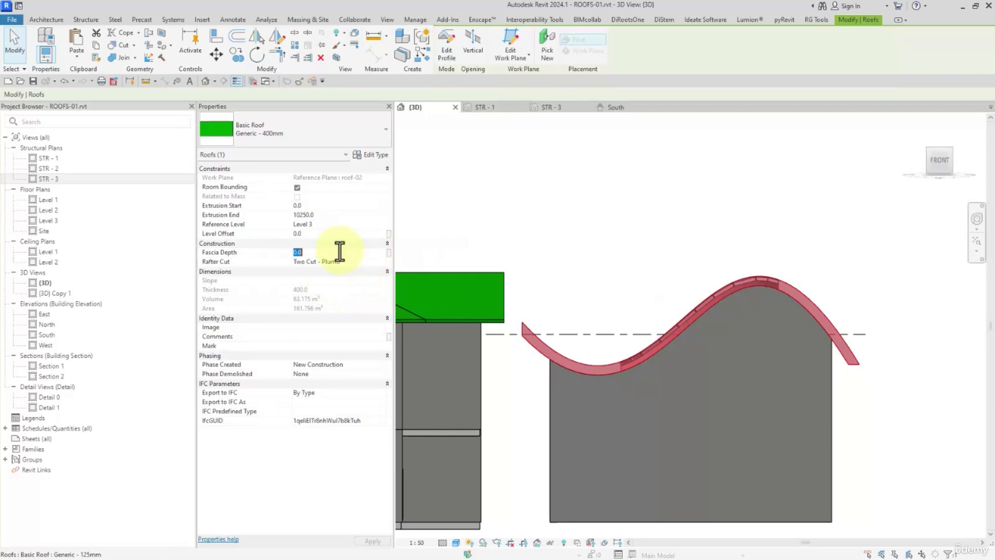
pyautogui.write('200')
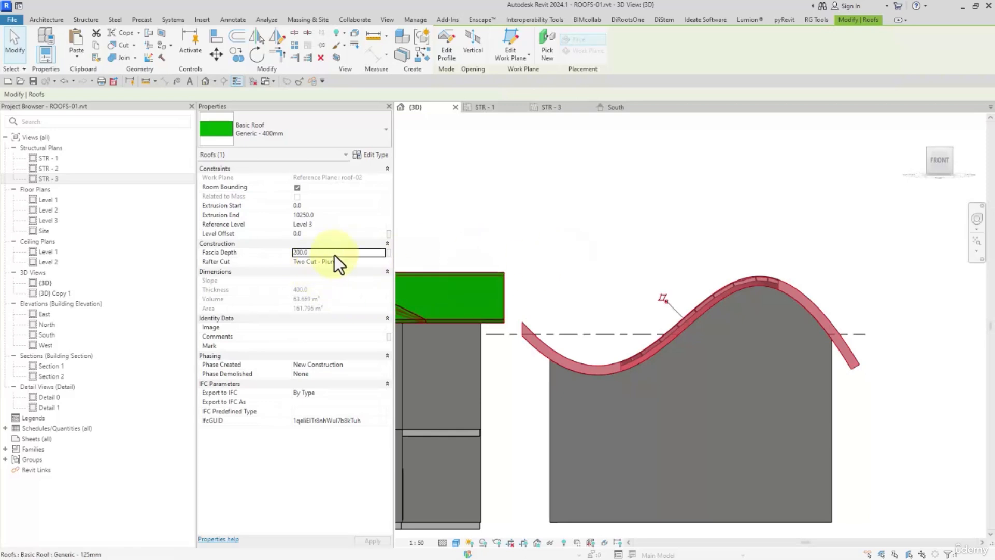
# - Switch the curved roof's rafter cut to Plumb Cut and try Two Cut - Square with the 200 fascia depth
pyautogui.click(383, 261)
pyautogui.click(332, 275)
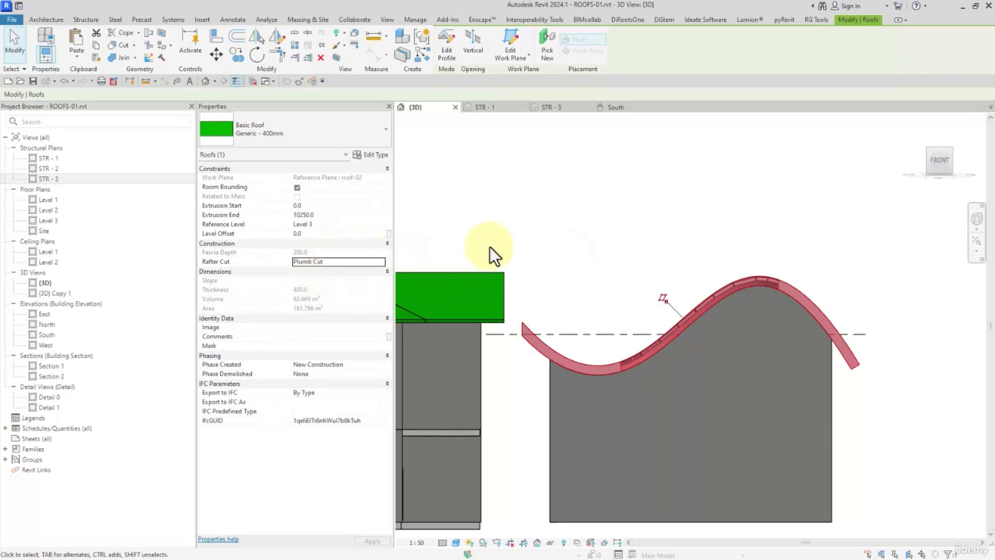
pyautogui.click(383, 262)
pyautogui.click(338, 281)
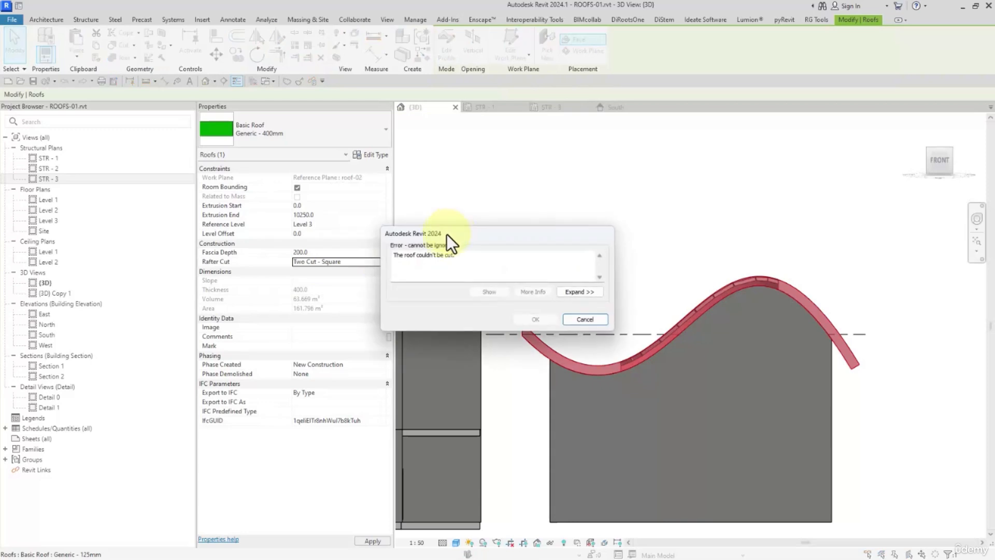
pyautogui.click(584, 319)
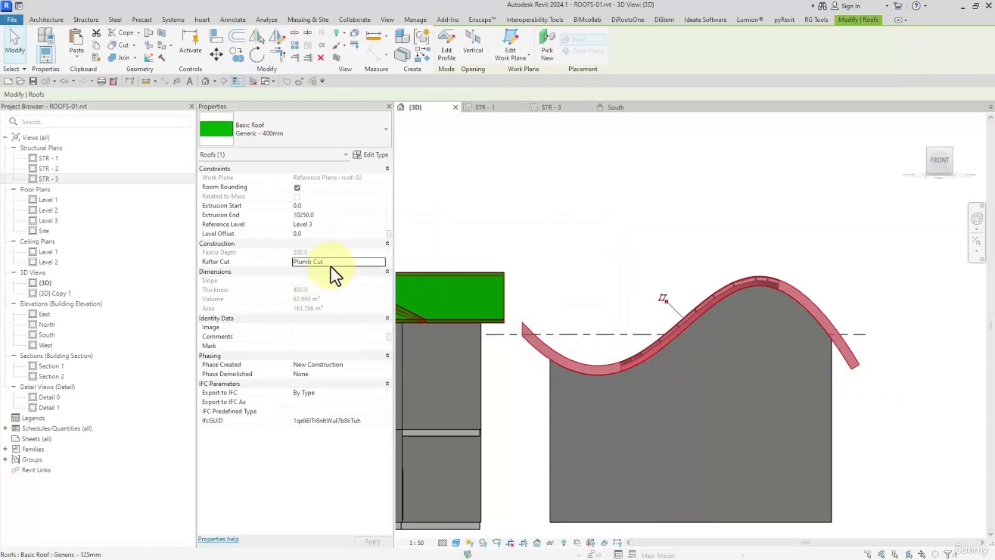
# - Set the curved roof's rafter cut to Two Cut - Plumb with a fascia depth of 100 and deselect the roof
pyautogui.click(375, 263)
pyautogui.click(377, 263)
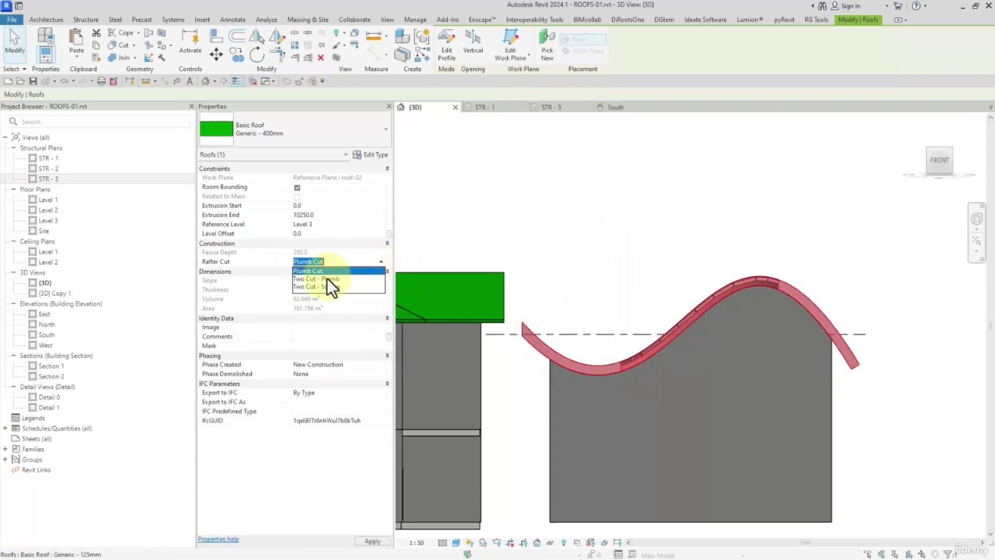
pyautogui.click(327, 279)
pyautogui.click(327, 250)
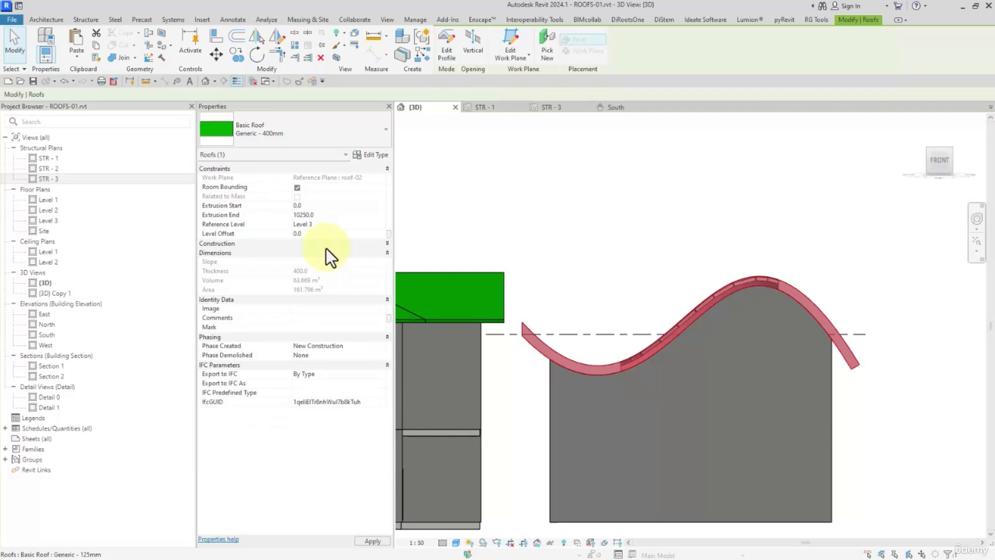
pyautogui.write('100')
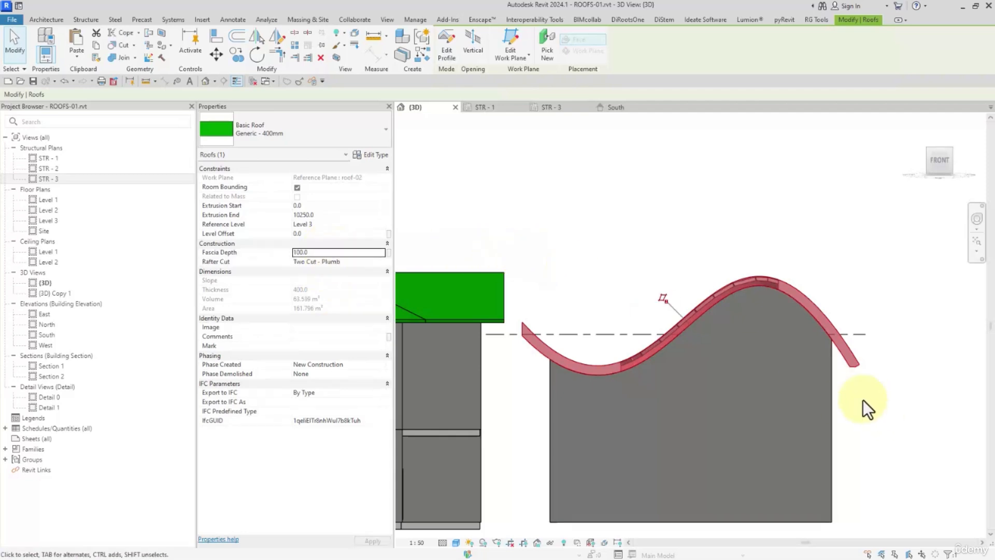
pyautogui.click(549, 223)
pyautogui.moveTo(551, 220)
pyautogui.keyDown('shift'); pyautogui.mouseDown(button='middle')
pyautogui.moveTo(549, 290)
pyautogui.moveTo(529, 351)
pyautogui.moveTo(695, 289)
pyautogui.moveTo(655, 328)
pyautogui.moveTo(729, 316)
pyautogui.mouseUp(button='middle'); pyautogui.keyUp('shift')
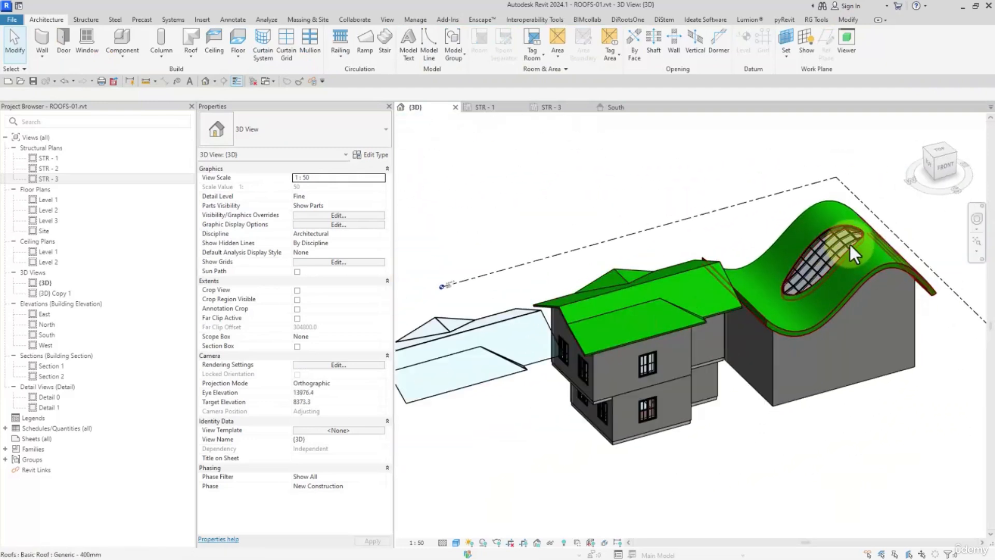